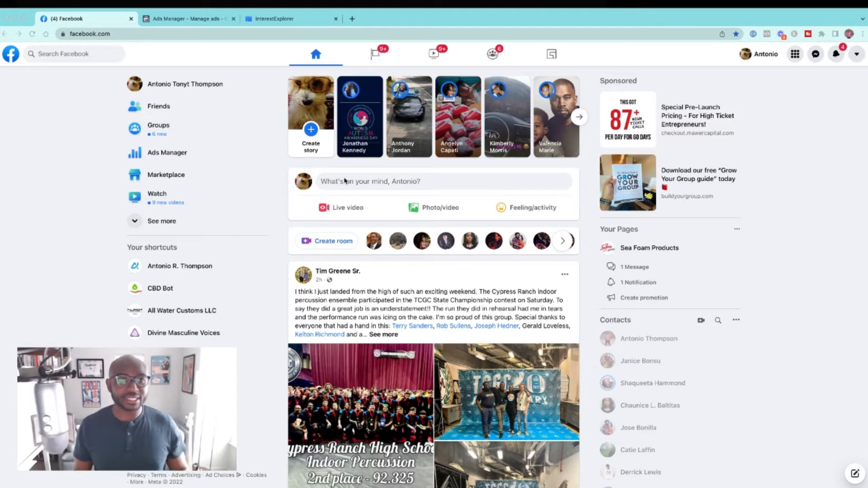
Step: Search Google for "special needs children" in a new browser tab
left_click(352, 19)
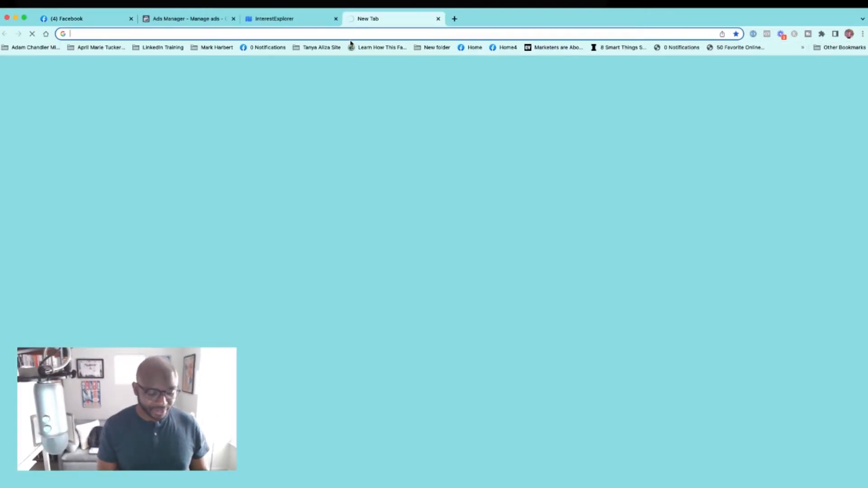
type("special ")
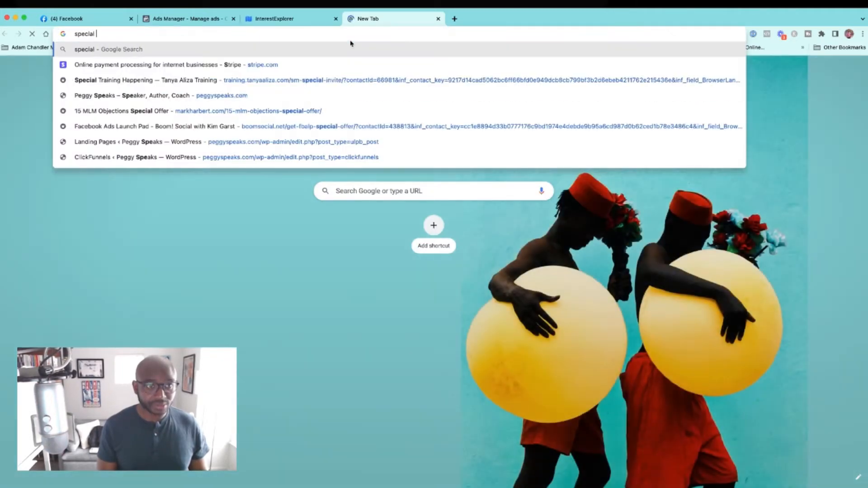
type("needs children")
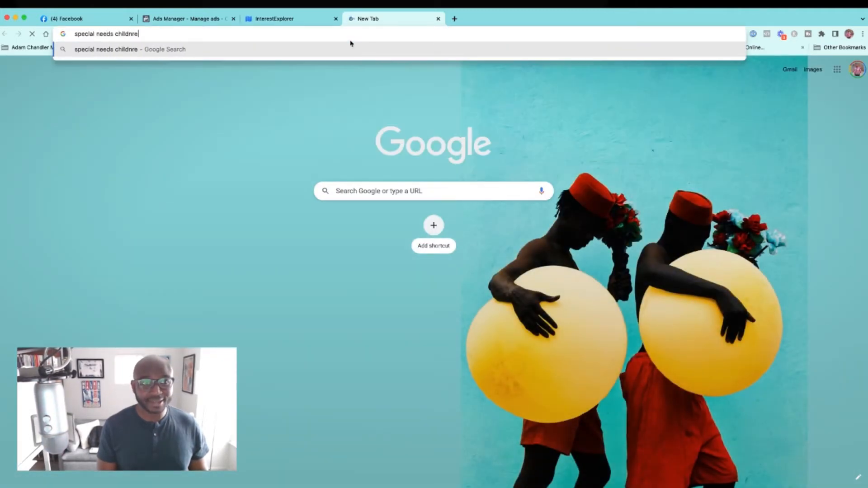
key("Return")
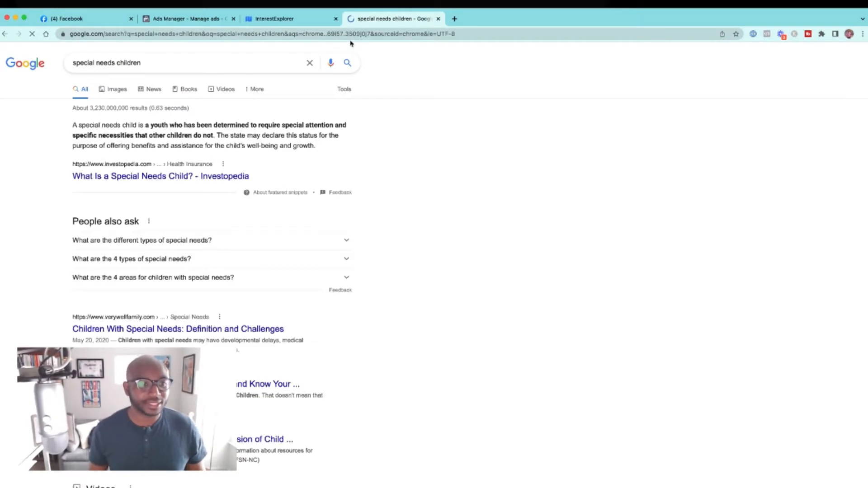
Step: Open the AACAP school services, M&L Special Needs Planning and Piedmont Triad special needs directory results in separate tabs
scroll(341, 151, "down", 2)
scroll(340, 152, "down", 10)
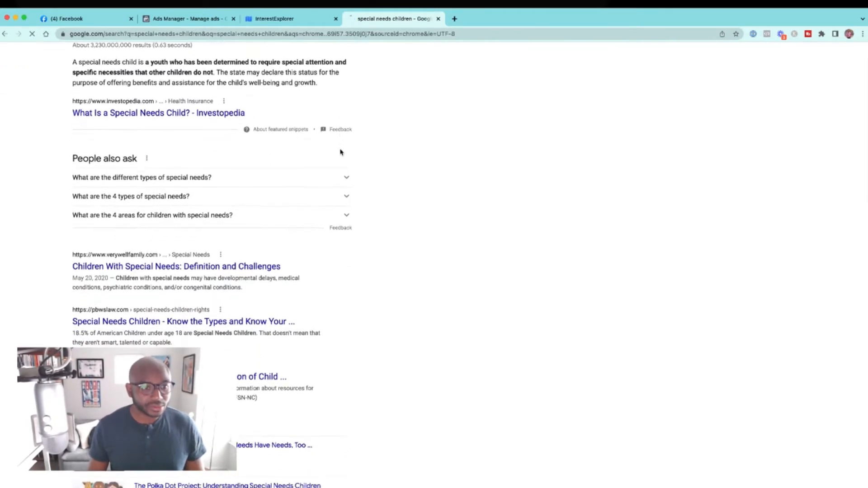
scroll(341, 152, "down", 8)
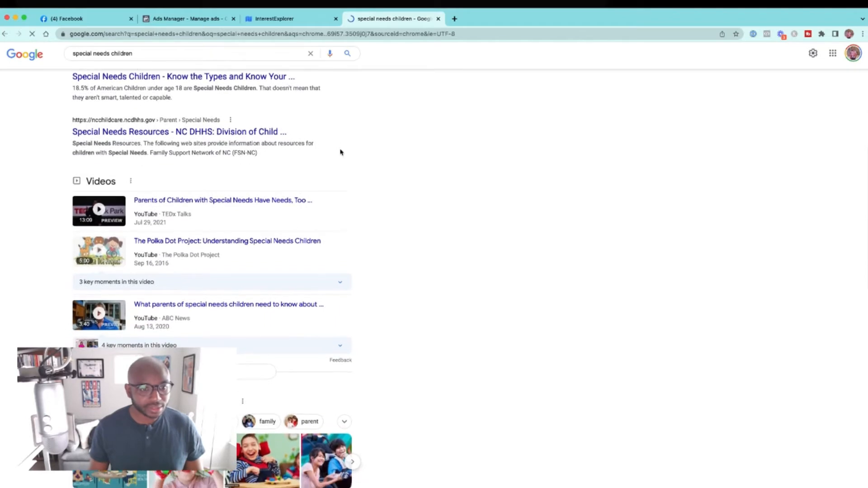
scroll(341, 152, "down", 3)
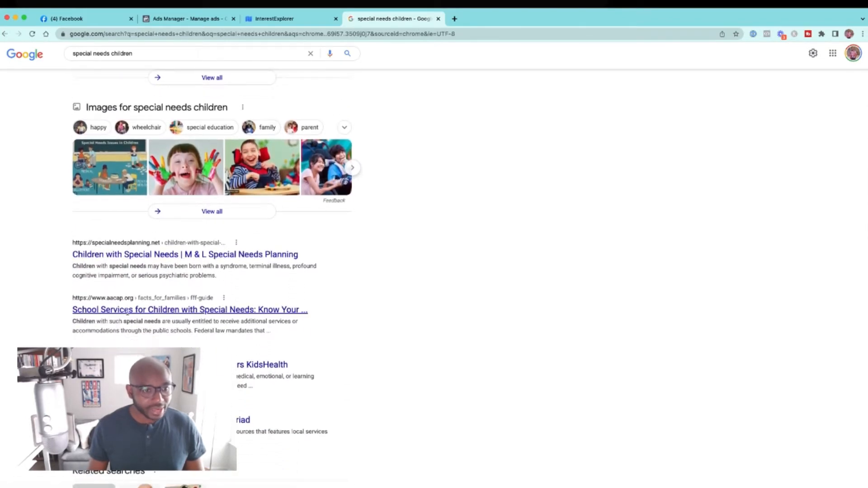
left_click(127, 310, "super")
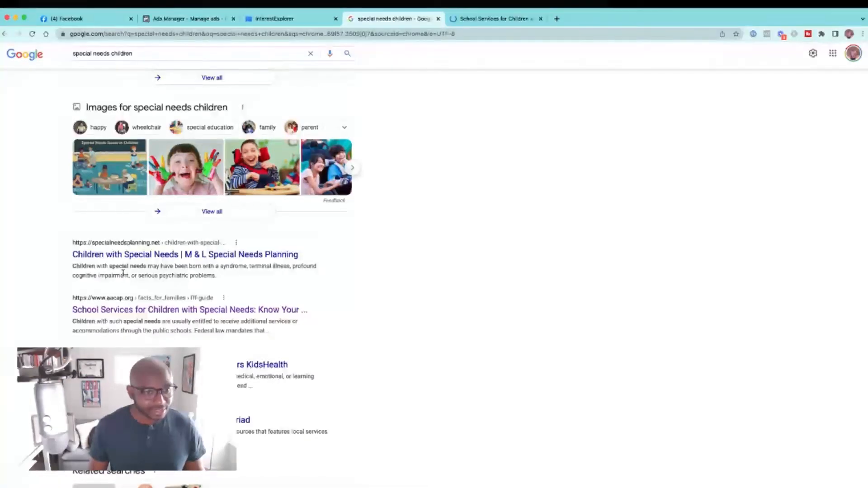
left_click(122, 252, "super")
scroll(123, 253, "down", 3)
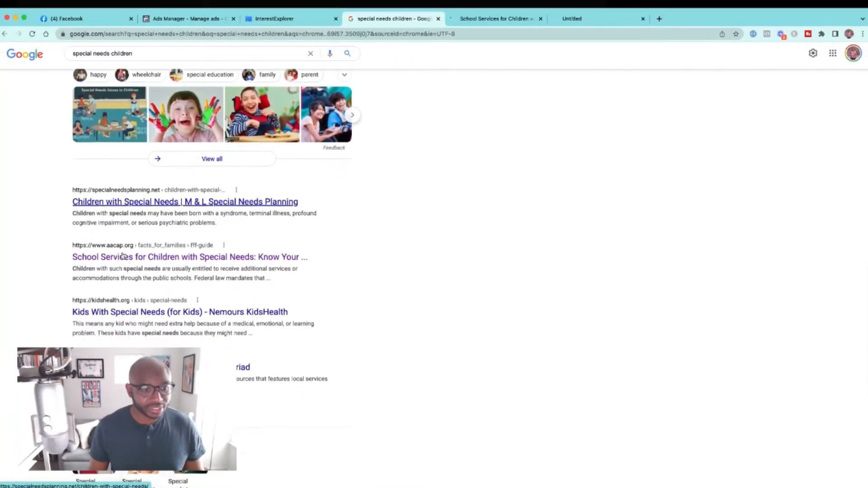
scroll(123, 256, "down", 3)
left_click(116, 235, "super")
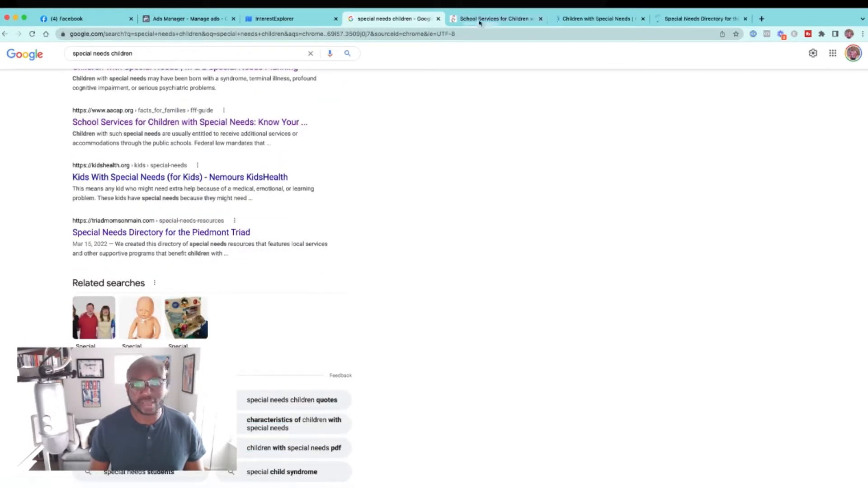
Step: Review the AACAP school services page and the M&L Special Needs Planning page for audience keywords
left_click(480, 22)
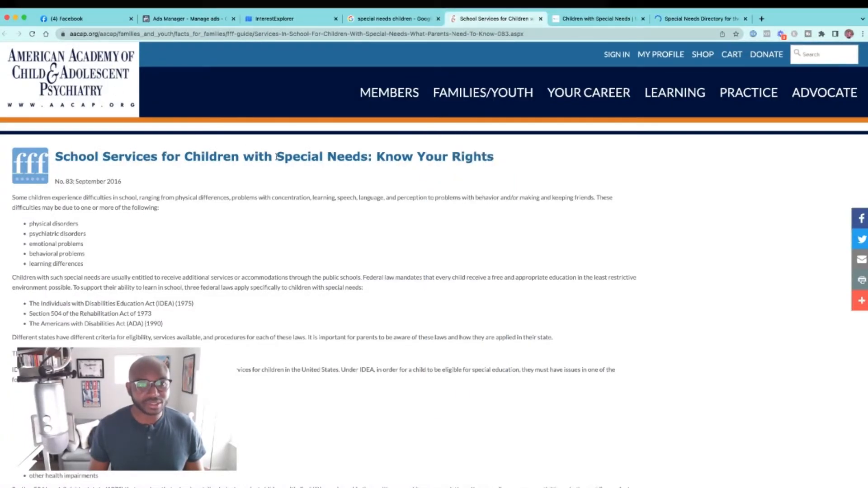
left_click(597, 19)
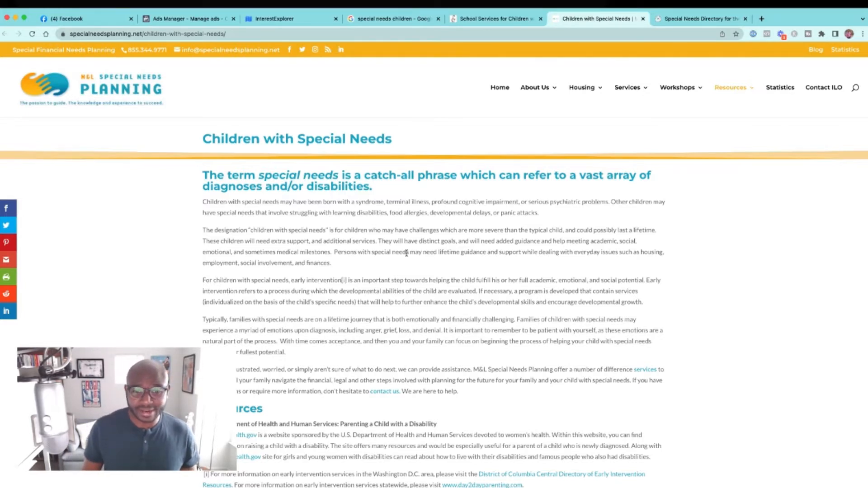
scroll(406, 253, "down", 3)
scroll(348, 343, "up", 1)
scroll(345, 304, "down", 1)
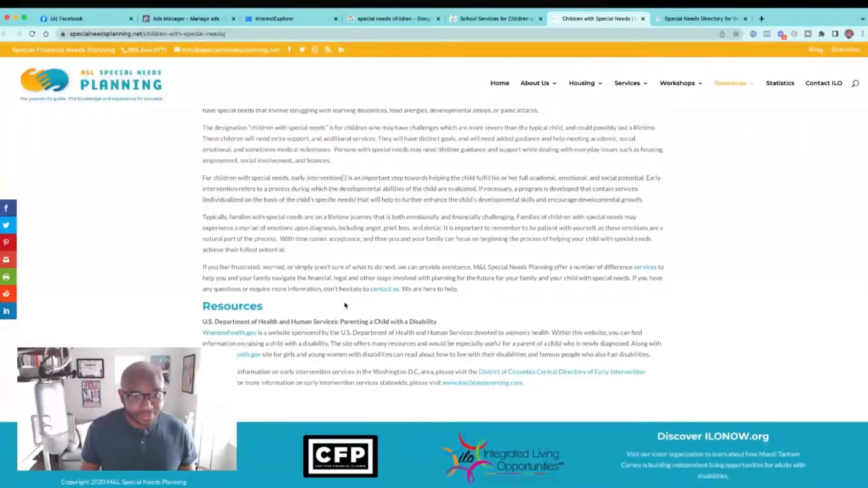
scroll(287, 335, "up", 1)
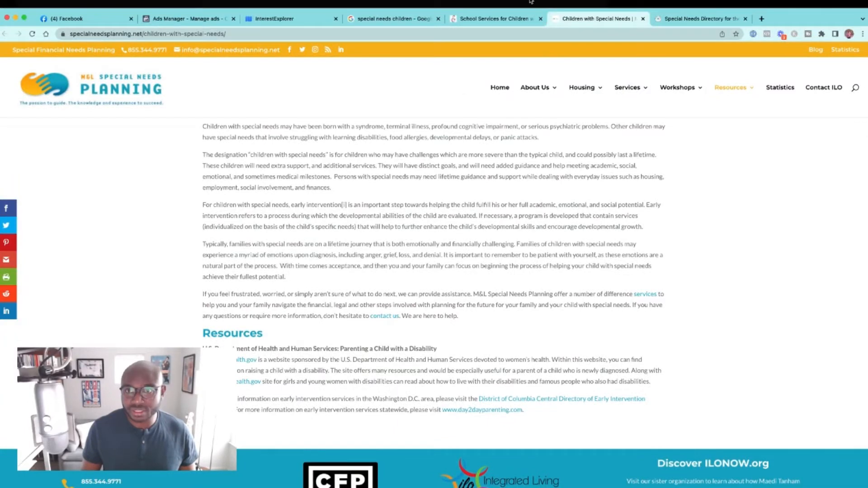
Step: Browse the Triad Resources for Special Needs directory and highlight "Autism" in the Aceing Autism heading
left_click(669, 19)
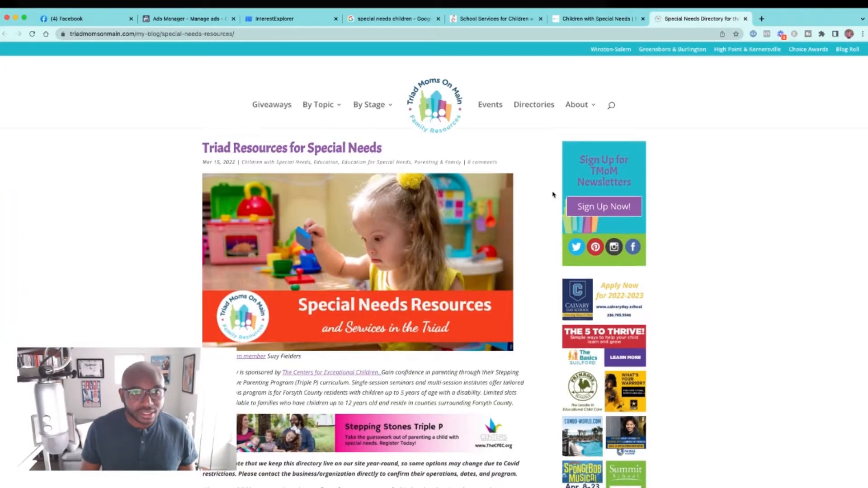
scroll(552, 194, "down", 1)
scroll(552, 195, "up", 1)
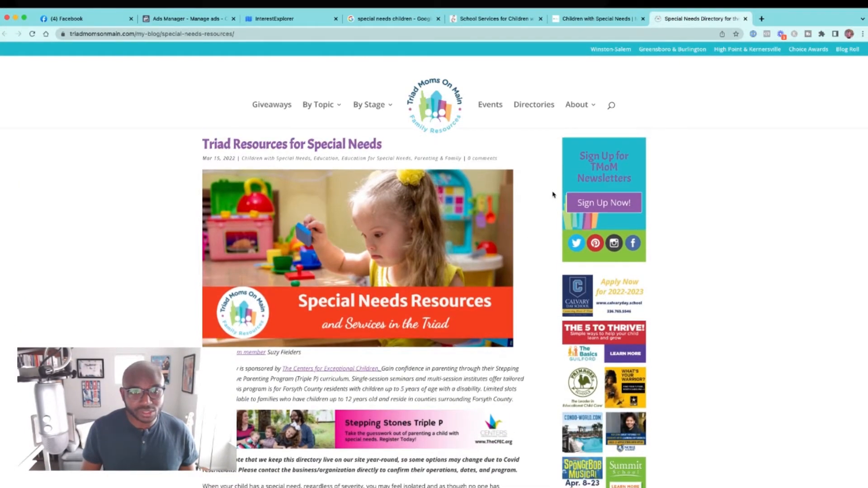
scroll(552, 195, "down", 10)
scroll(552, 194, "down", 7)
scroll(552, 194, "down", 7)
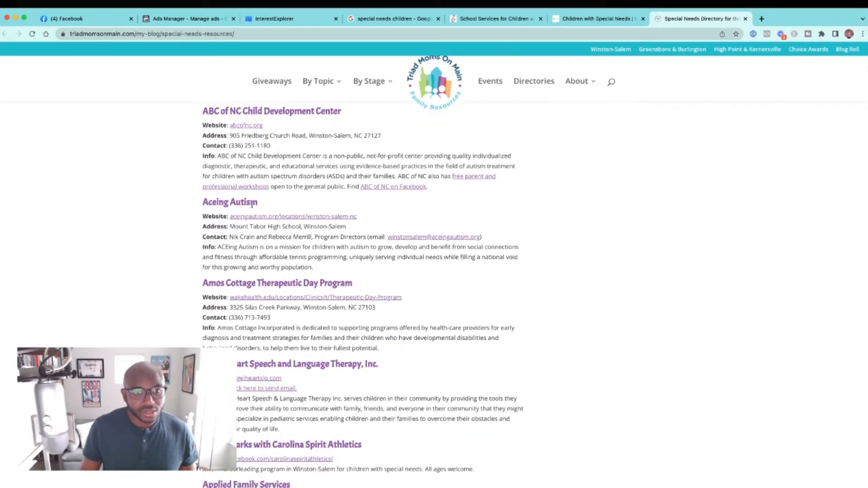
left_click_drag(262, 202, 222, 205)
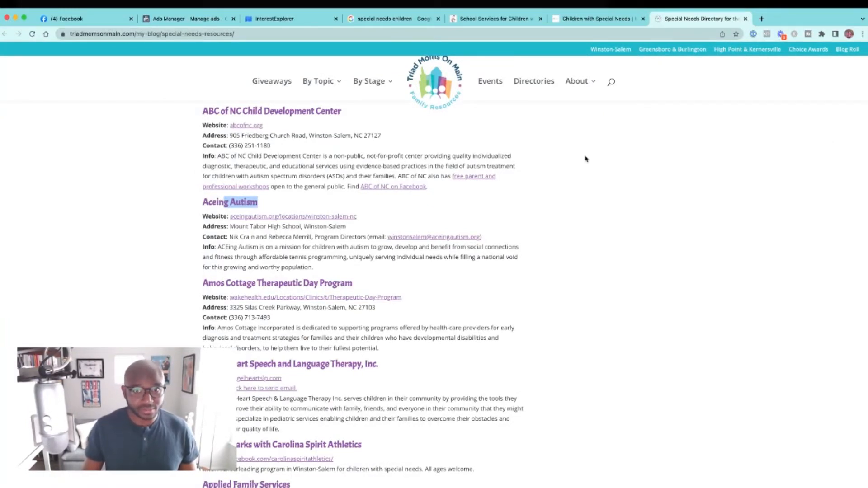
mouse_move(586, 92)
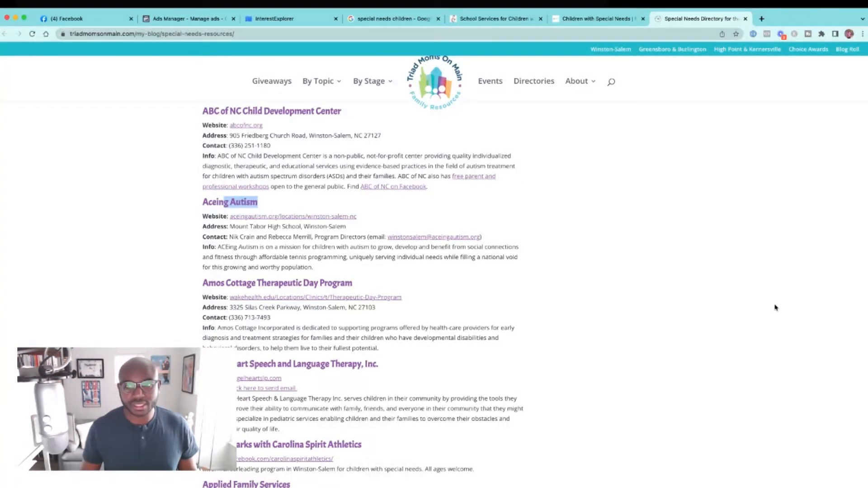
Step: Examine the directory listings below Aceing Autism for organizations and conditions related to special needs children
scroll(822, 335, "down", 3)
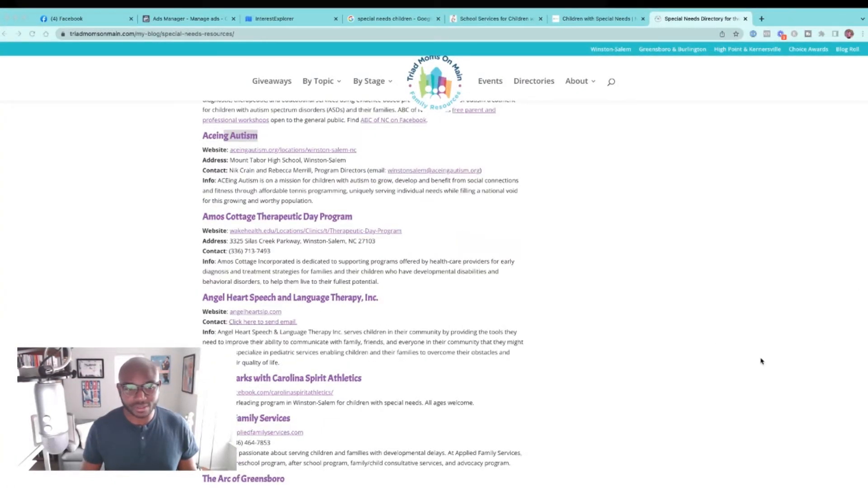
scroll(761, 361, "down", 2)
scroll(761, 360, "down", 5)
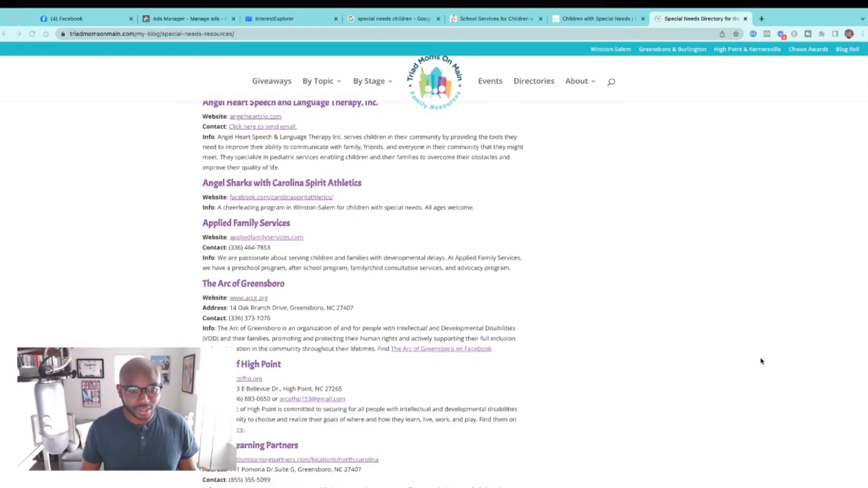
scroll(761, 360, "down", 2)
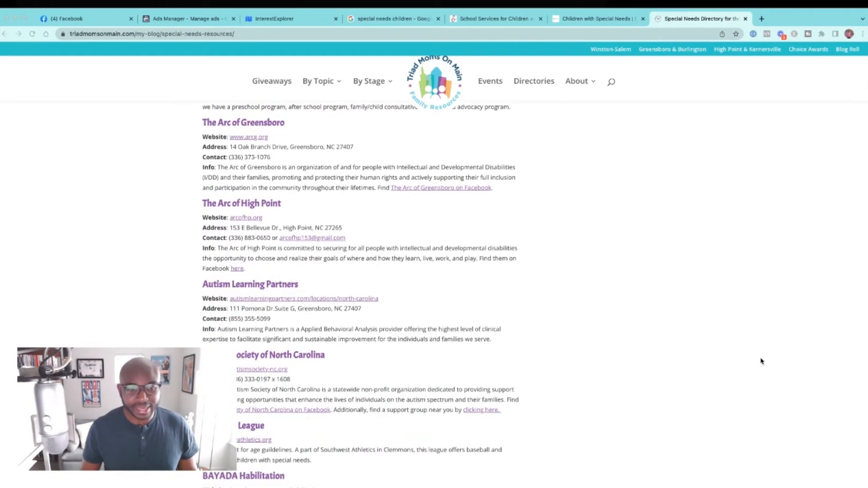
scroll(761, 361, "down", 5)
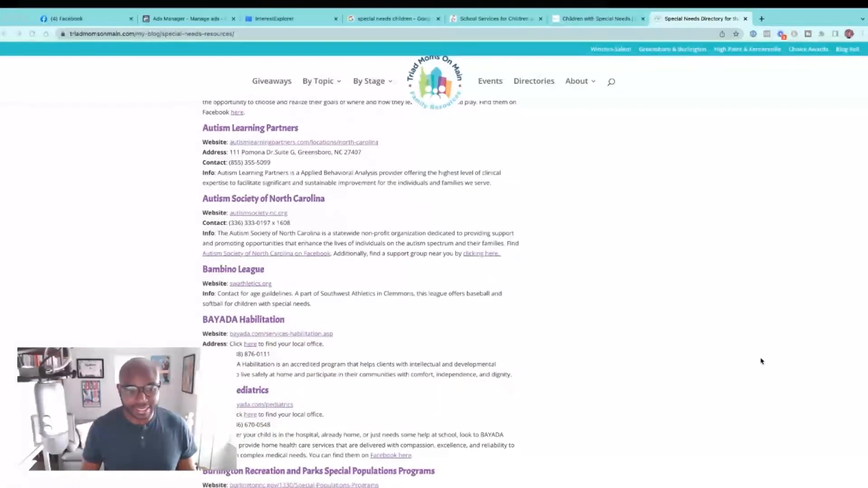
scroll(761, 361, "down", 6)
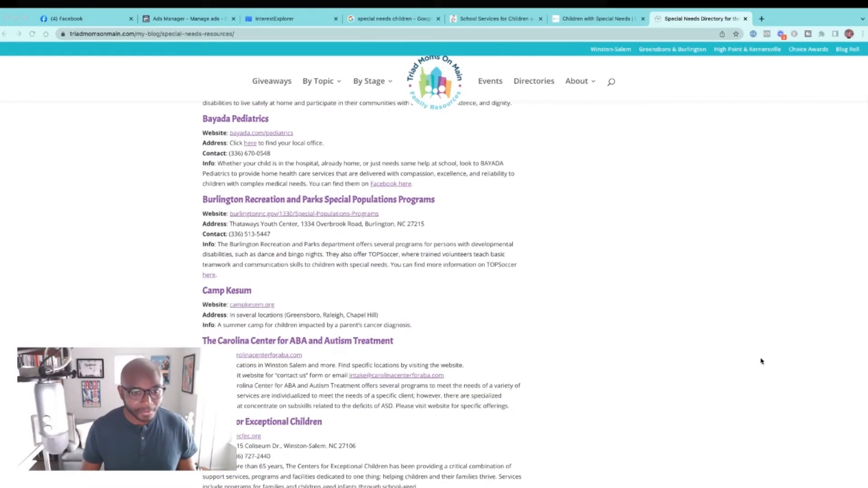
scroll(761, 361, "down", 3)
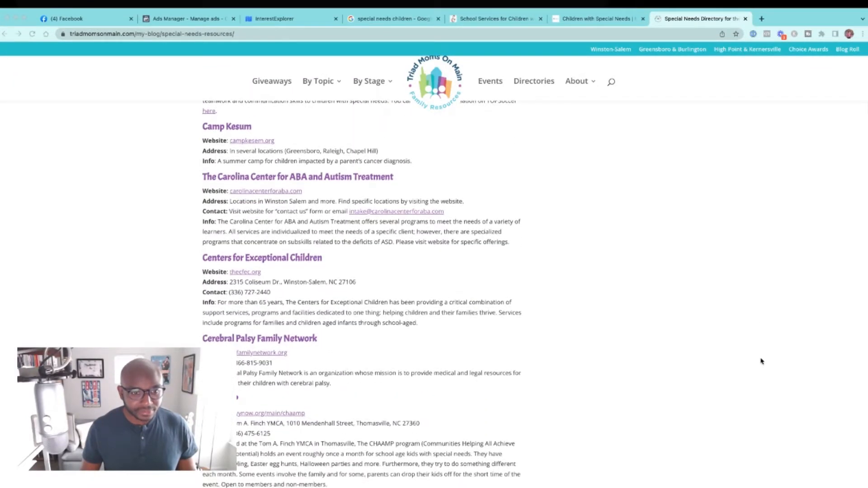
scroll(761, 360, "down", 5)
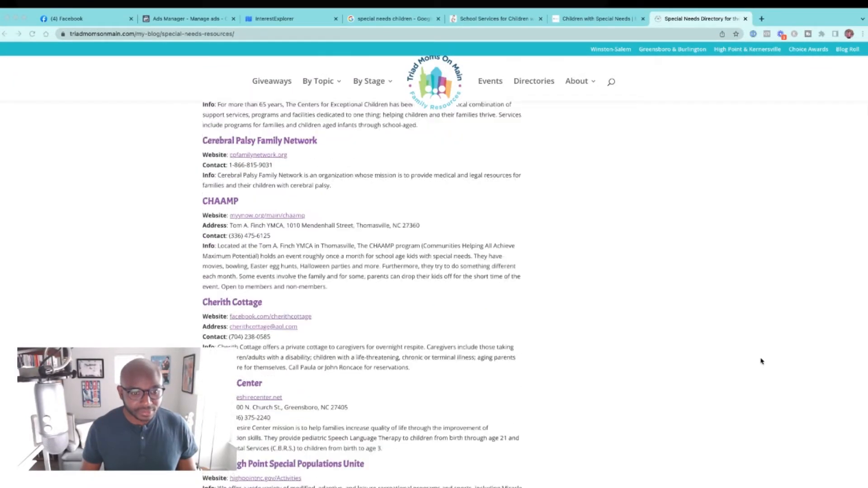
scroll(761, 361, "down", 3)
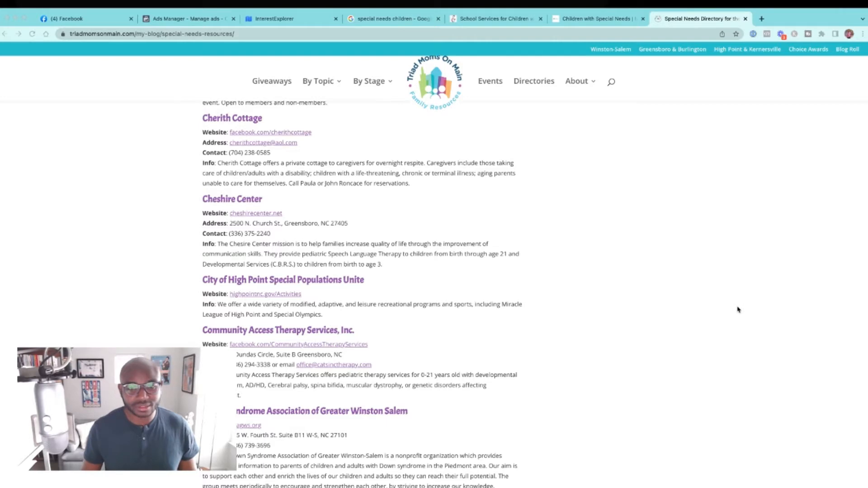
scroll(738, 309, "down", 7)
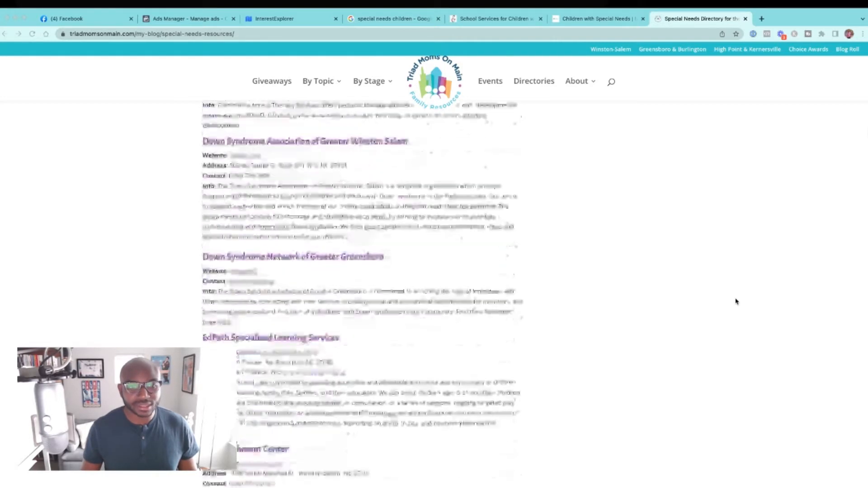
scroll(735, 301, "down", 5)
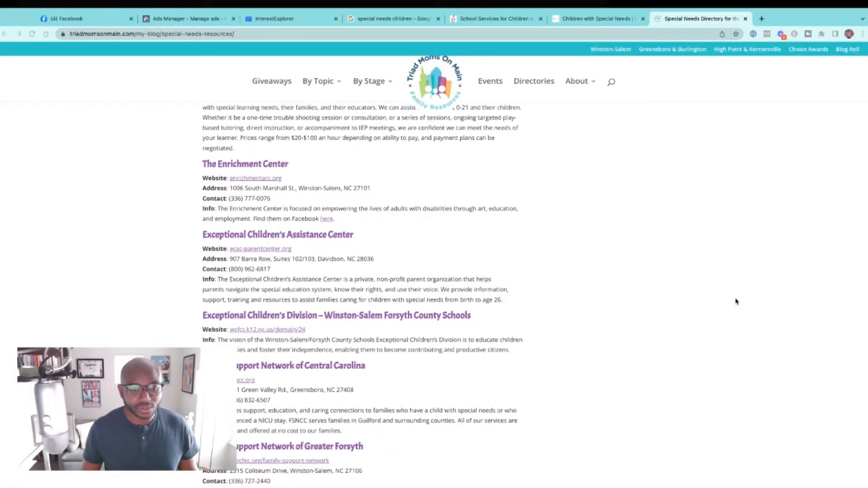
scroll(735, 302, "down", 1)
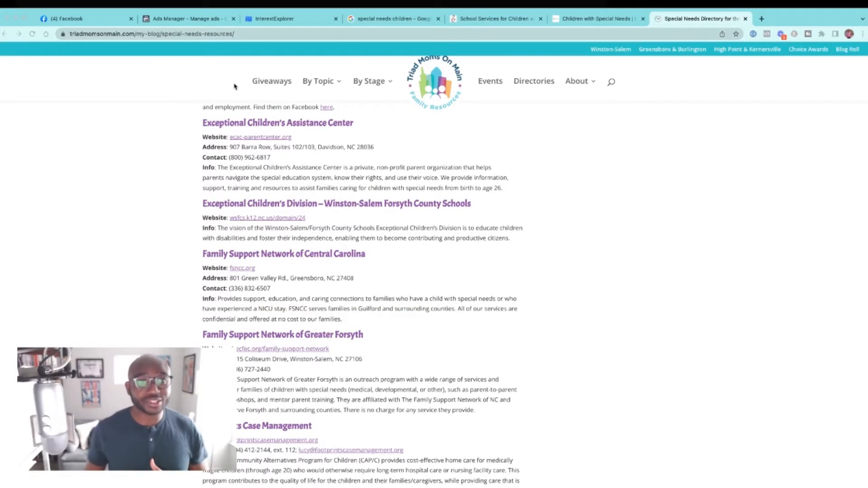
Step: Switch to Facebook Ads Manager and open its Audiences tool
left_click(170, 20)
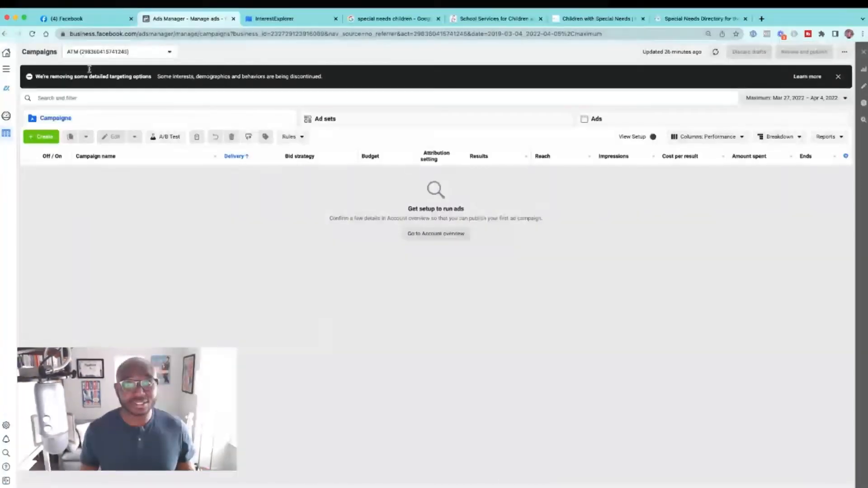
left_click(5, 69)
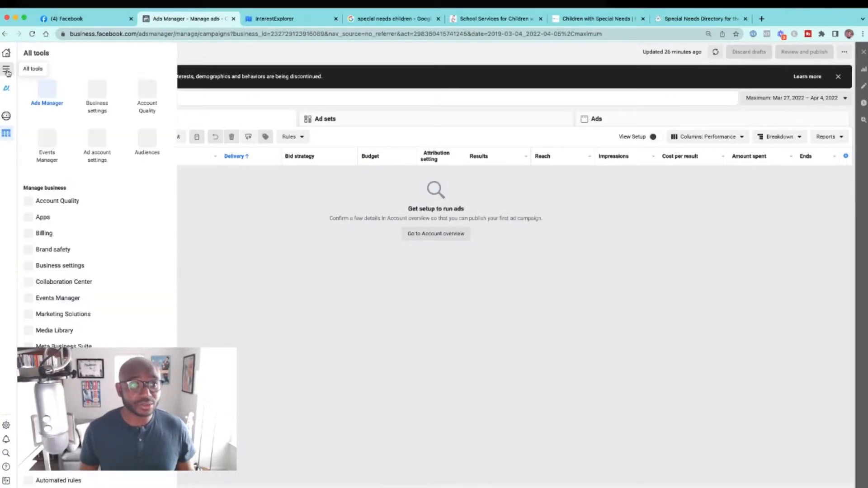
left_click(147, 143)
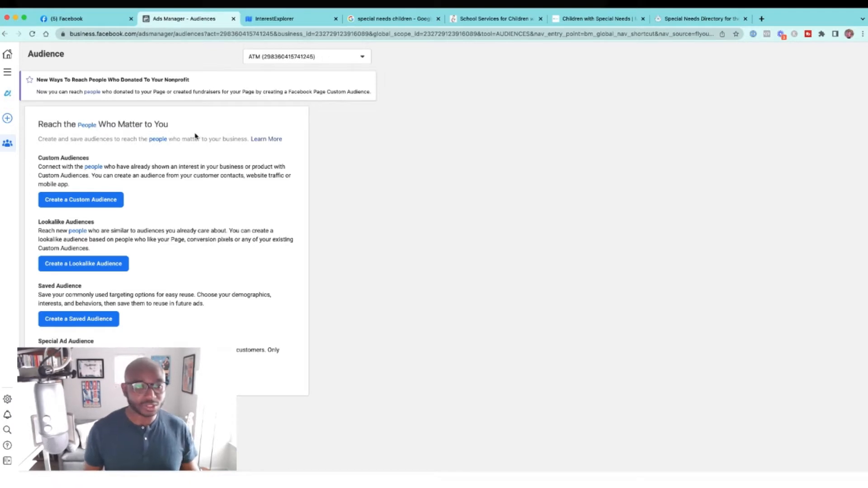
Step: Start a new saved audience and set its location type to "People living in this location"
left_click(98, 322)
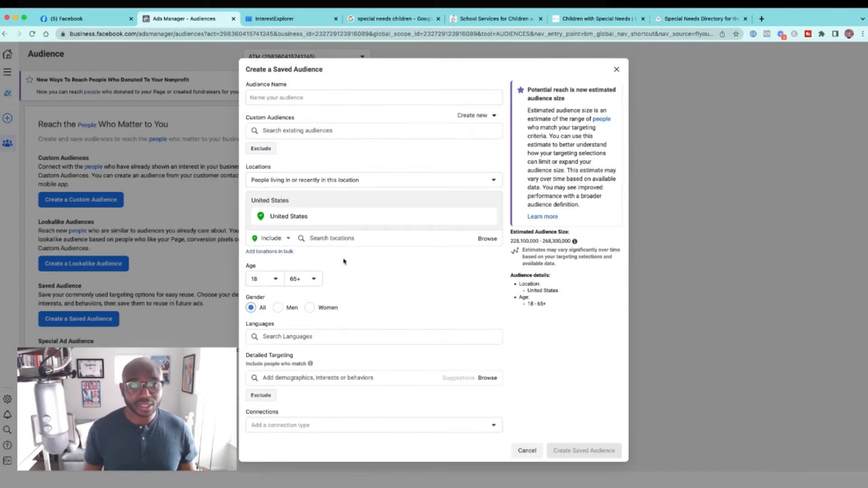
left_click(342, 185)
left_click(341, 217)
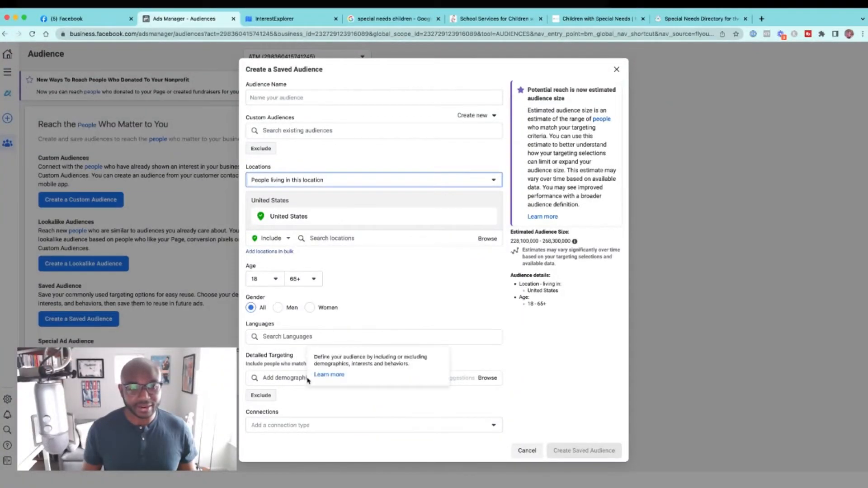
Step: Search the detailed targeting options for "autism" and "downsyn", clearing the search when done
left_click(290, 379)
type("autism")
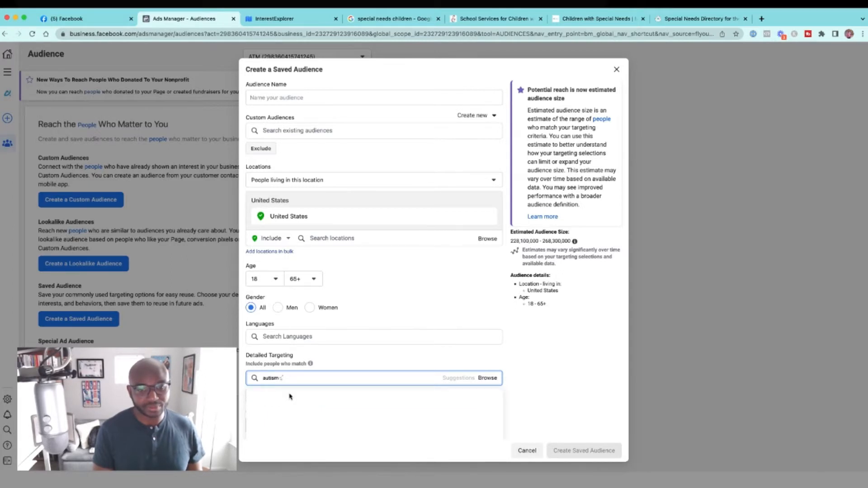
type("ownsyn")
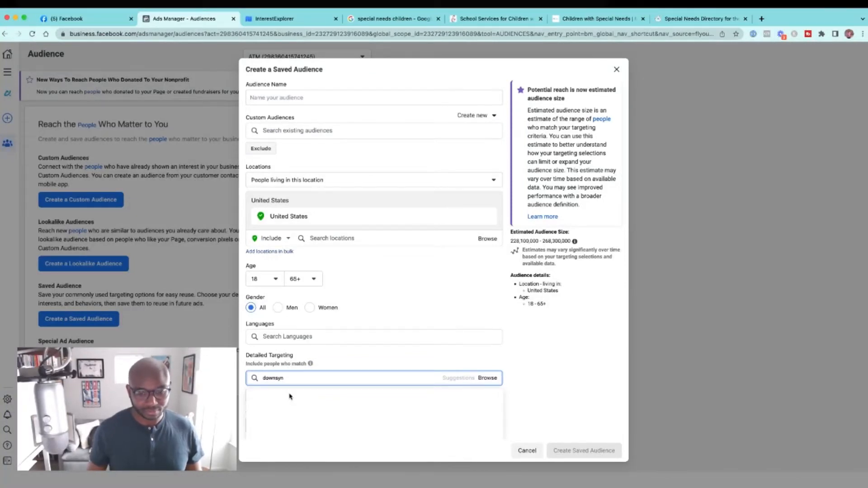
key("BackSpace")
key("BackSpace")
key("BackSpace")
key("BackSpace")
key("BackSpace")
key("BackSpace")
key("BackSpace")
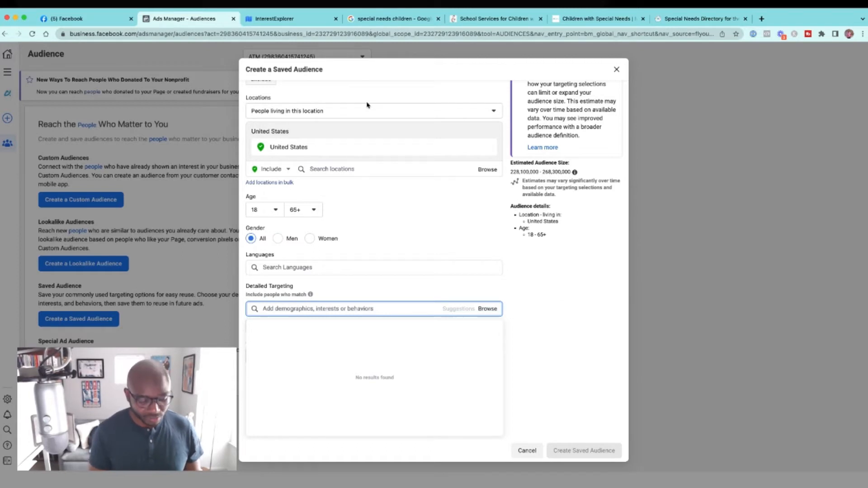
Step: Add parents with preschoolers (03-05 years), toddlers (01-02 years) and early school-age children (06-08 years) to the detailed targeting
type("parents")
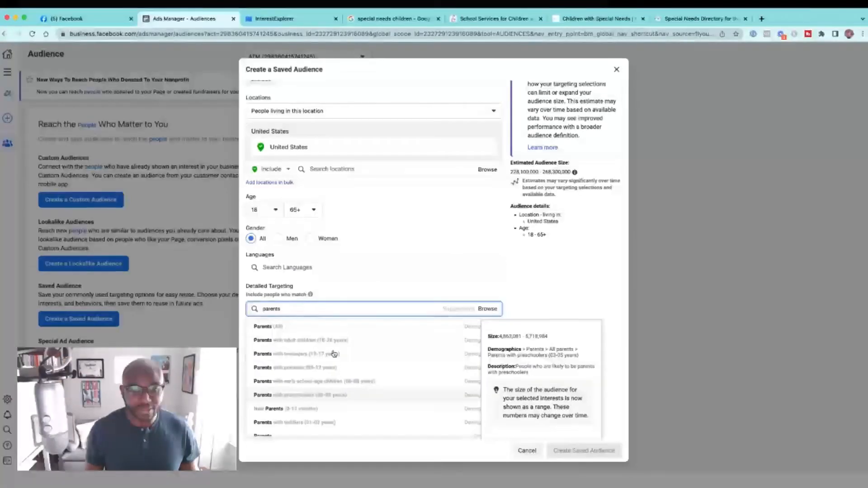
left_click(346, 391)
left_click(447, 345)
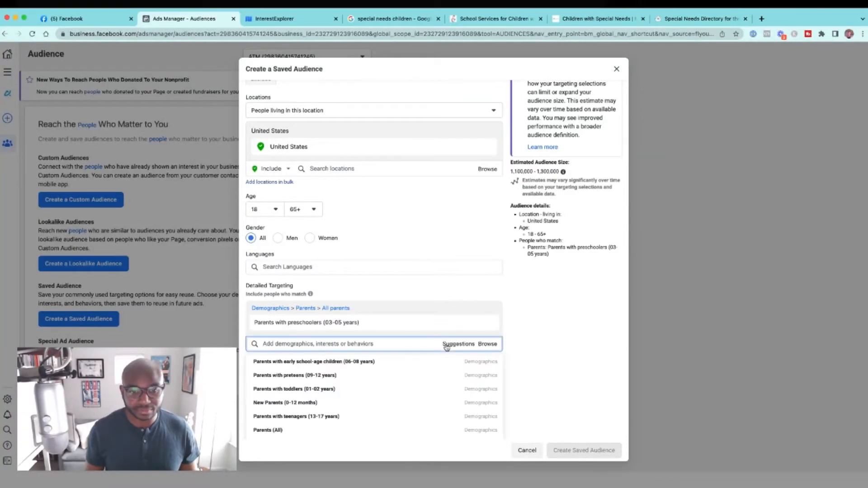
left_click(380, 390)
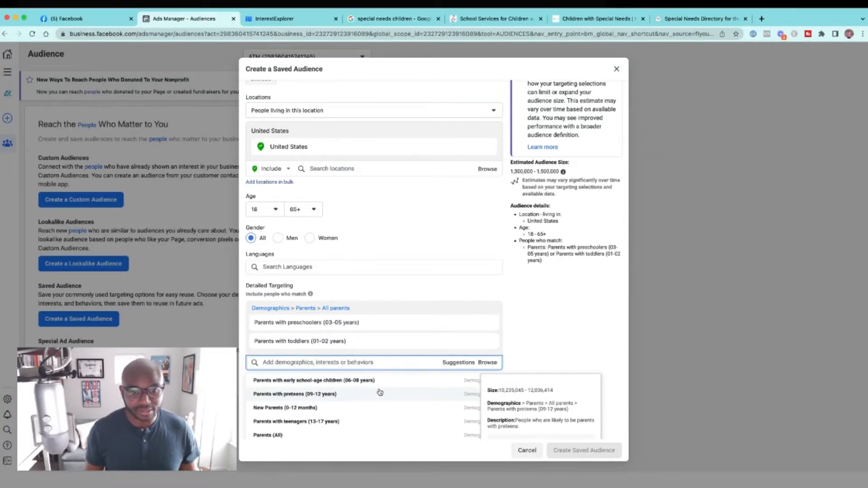
left_click(368, 381)
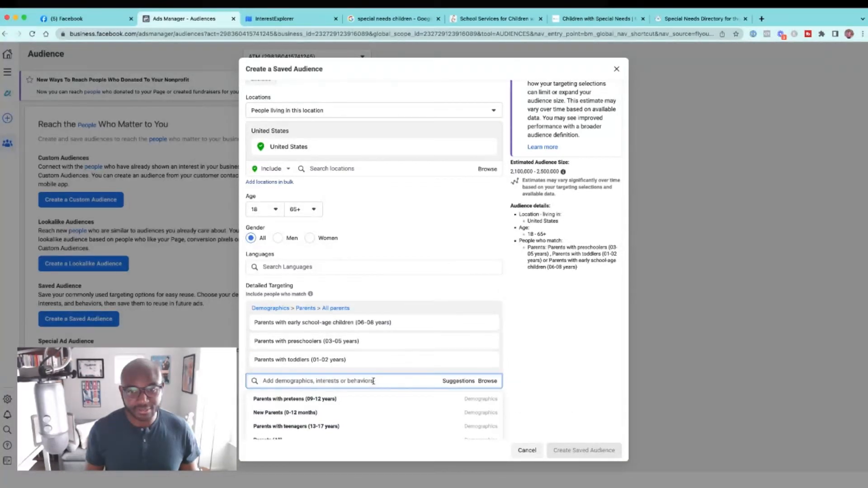
left_click(516, 299)
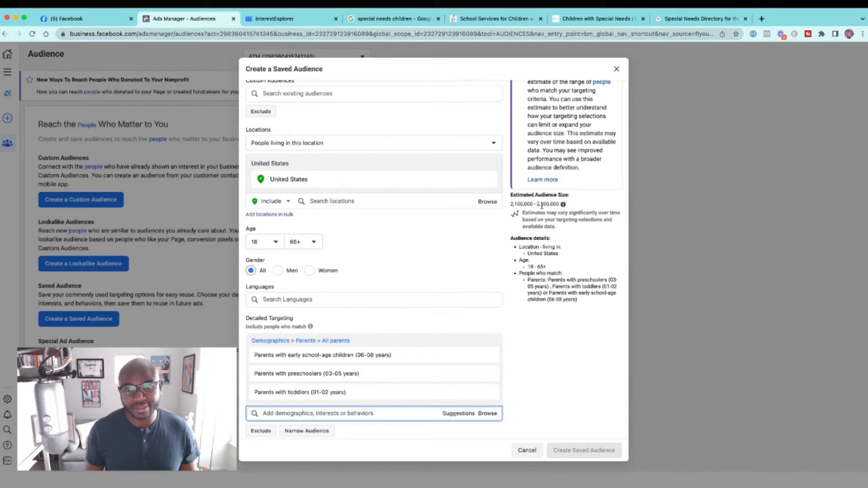
Step: Highlight the upper figure of the estimated audience size, then clear the highlight
mouse_move(554, 207)
left_click_drag(560, 206, 542, 205)
left_click(572, 199)
scroll(425, 301, "down", 2)
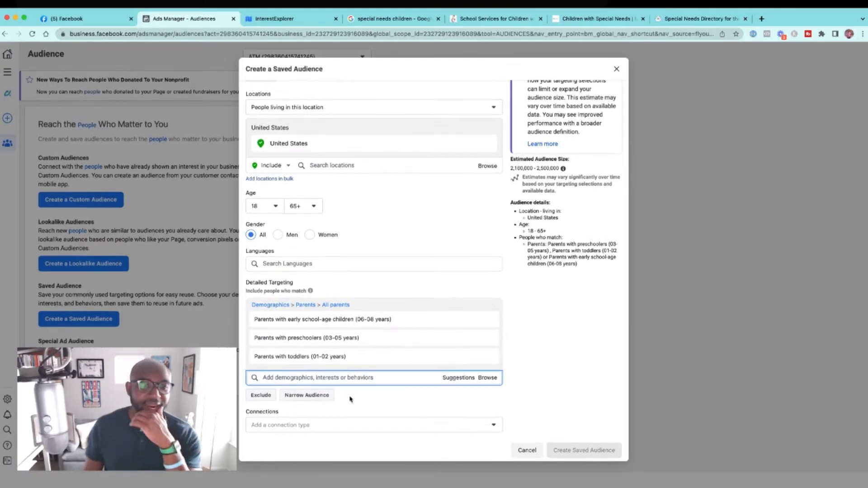
Step: Narrow the audience with a must-also-match condition, search its options for "special needs" and clear the search
left_click(323, 399)
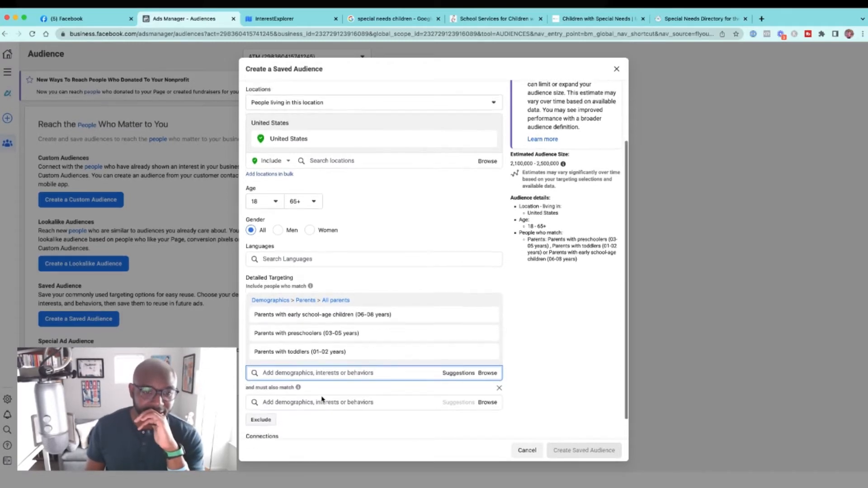
left_click(319, 378)
type("p")
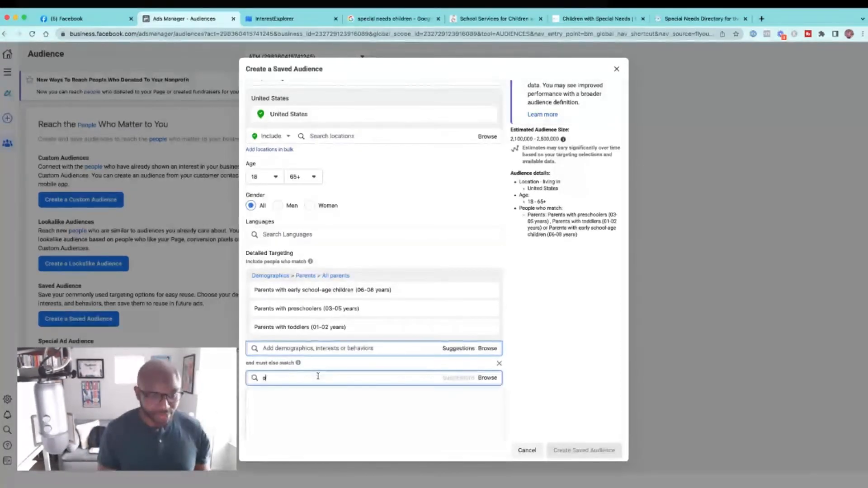
type("pecial needs")
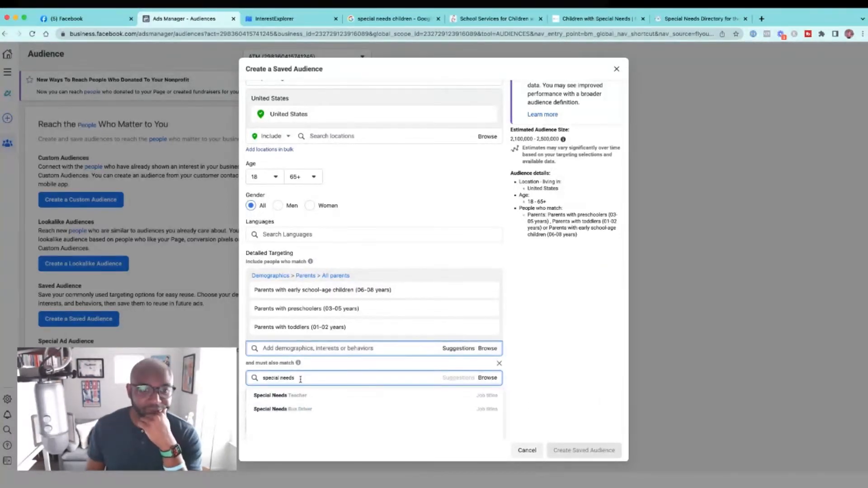
left_click_drag(300, 379, 268, 379)
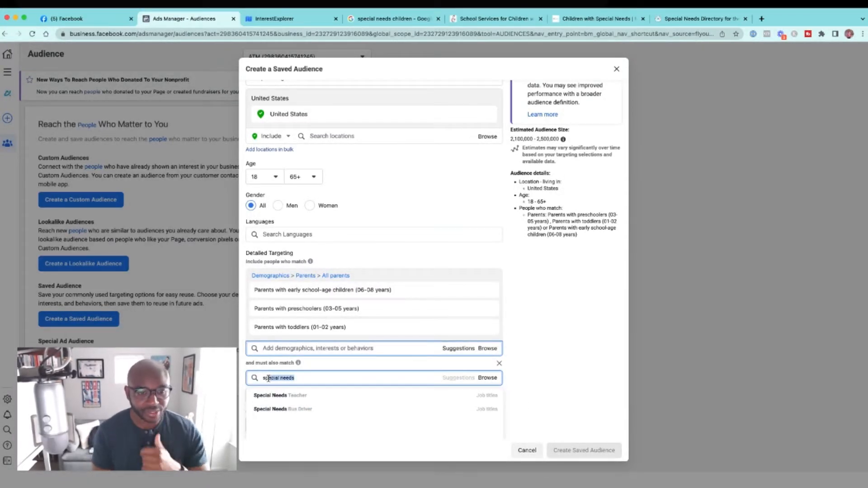
key("BackSpace")
key("BackSpace")
key("BackSpace")
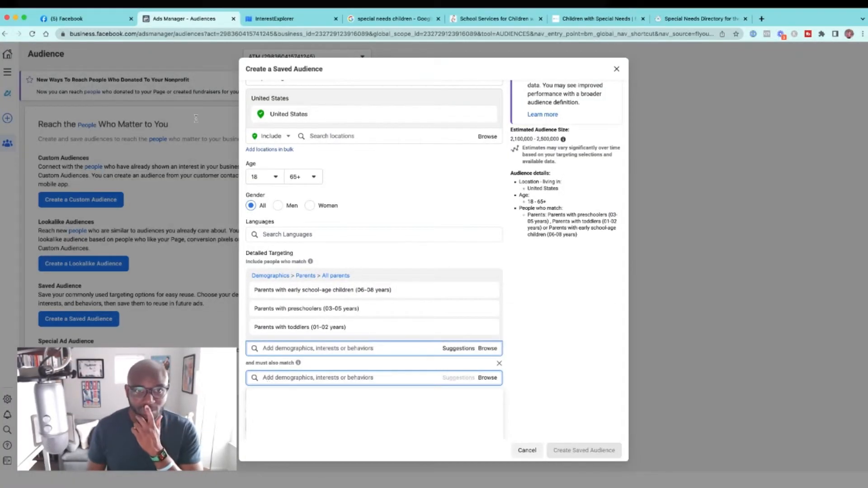
Step: Switch to InterestExplorer and explore interests for "autism", "disability" and "autism speaks"
left_click(267, 19)
left_click(271, 97)
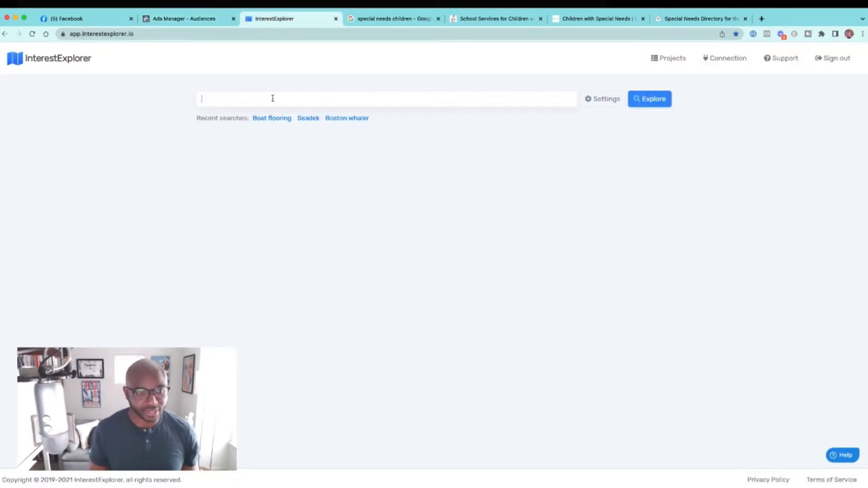
type("autism")
key("Return")
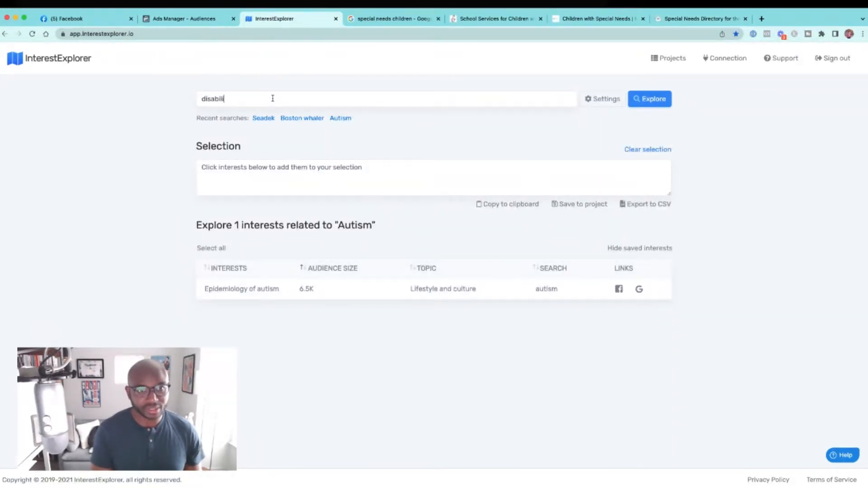
type("disability")
key("Return")
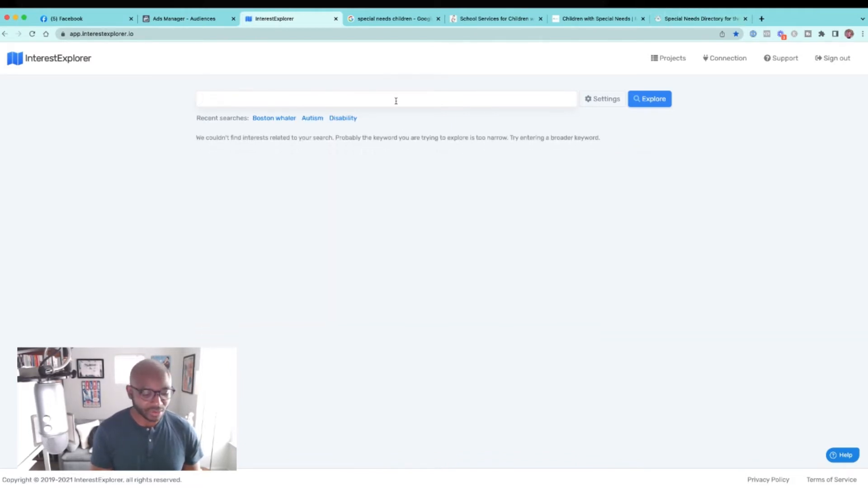
type("autism speaks")
key("Return")
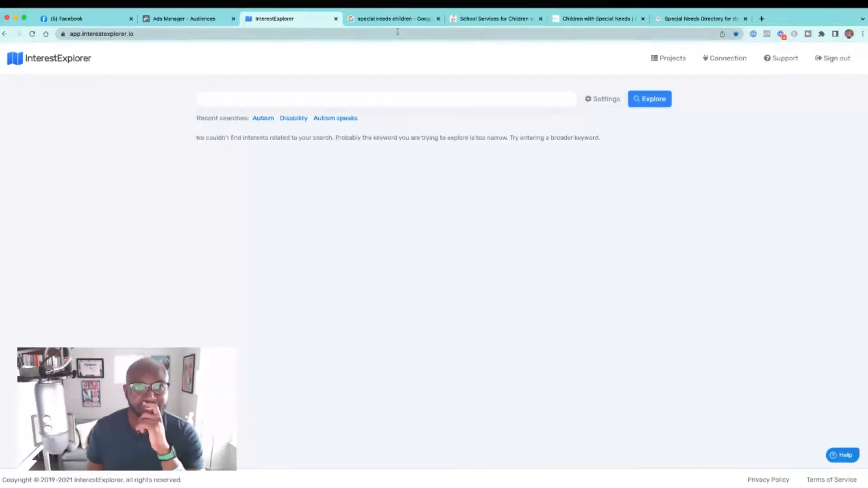
Step: Return to Ads Manager and examine the Demographics categories available for the must-also-match condition
left_click(189, 19)
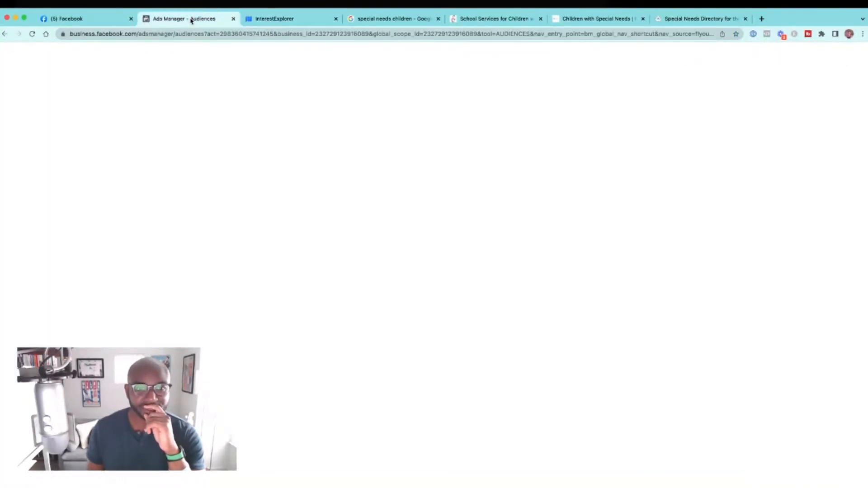
left_click(487, 378)
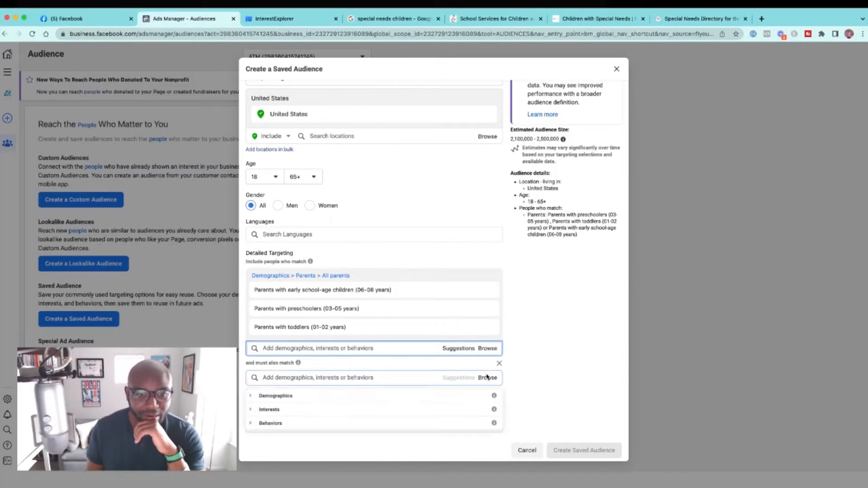
left_click(251, 396)
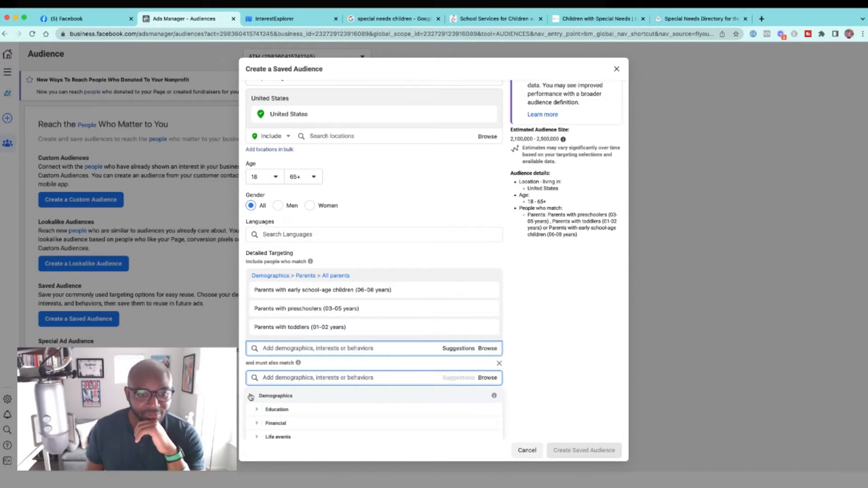
scroll(251, 394, "down", 3)
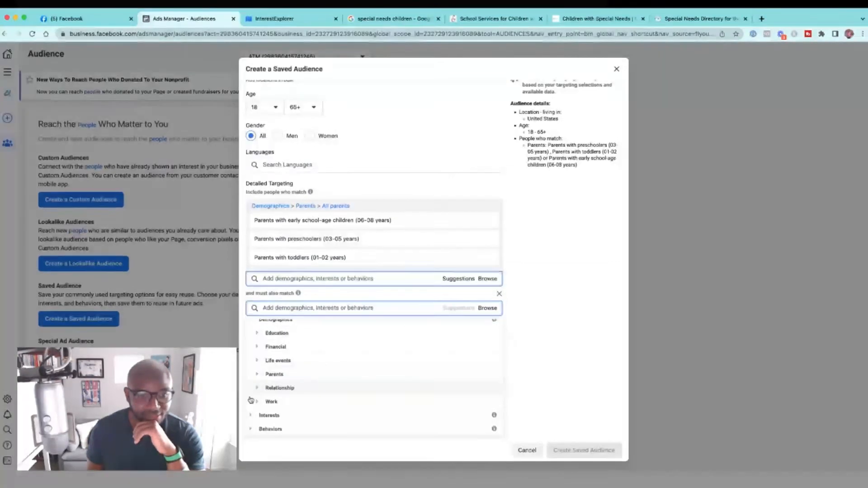
scroll(266, 332, "up", 1)
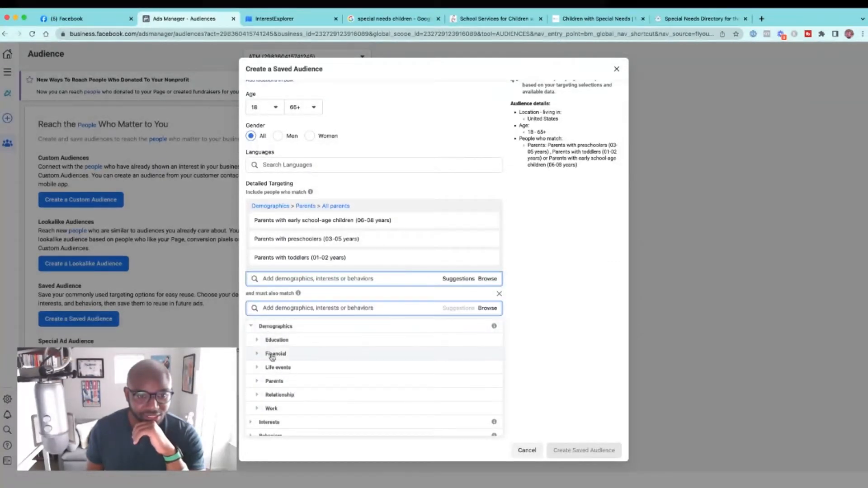
scroll(267, 366, "down", 1)
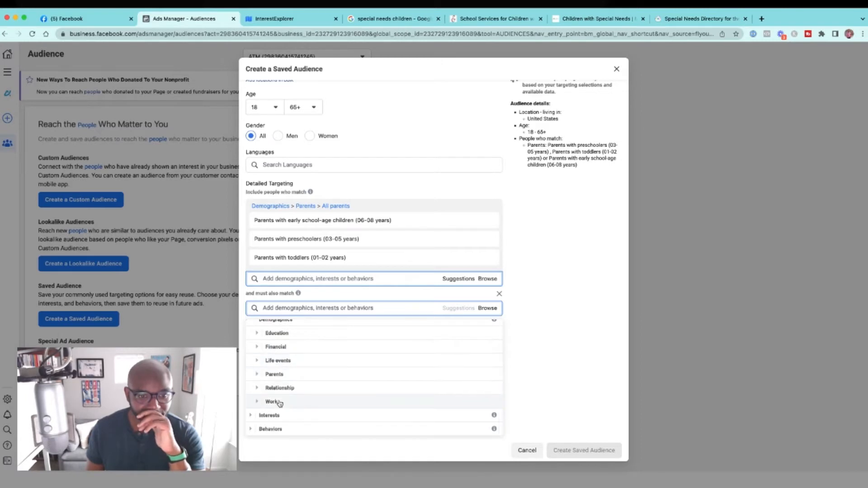
Step: Examine the Interests categories for the must-also-match condition, including the Computers options under Technology
left_click(252, 414)
scroll(255, 409, "down", 3)
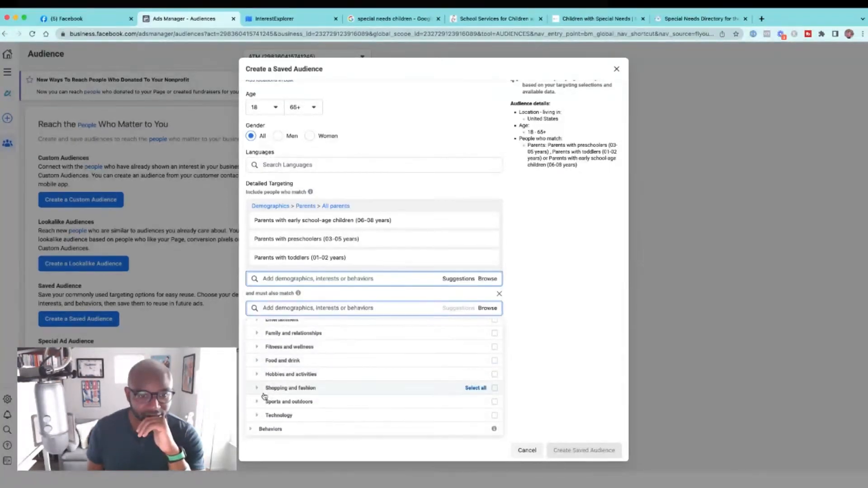
scroll(265, 396, "up", 2)
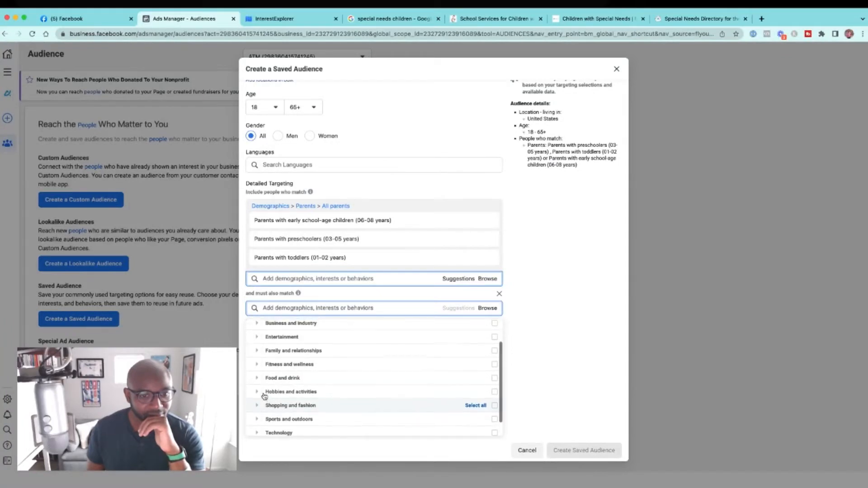
scroll(265, 409, "down", 2)
left_click(257, 415)
left_click(262, 401)
scroll(272, 399, "down", 6)
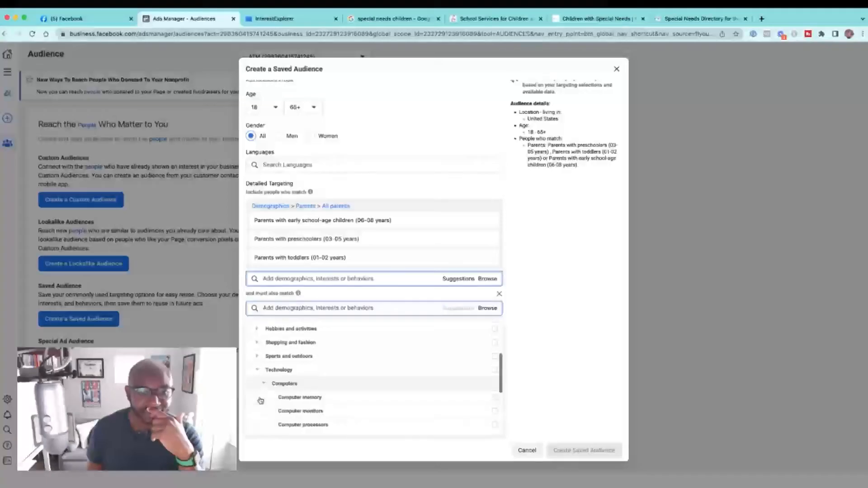
scroll(274, 400, "down", 3)
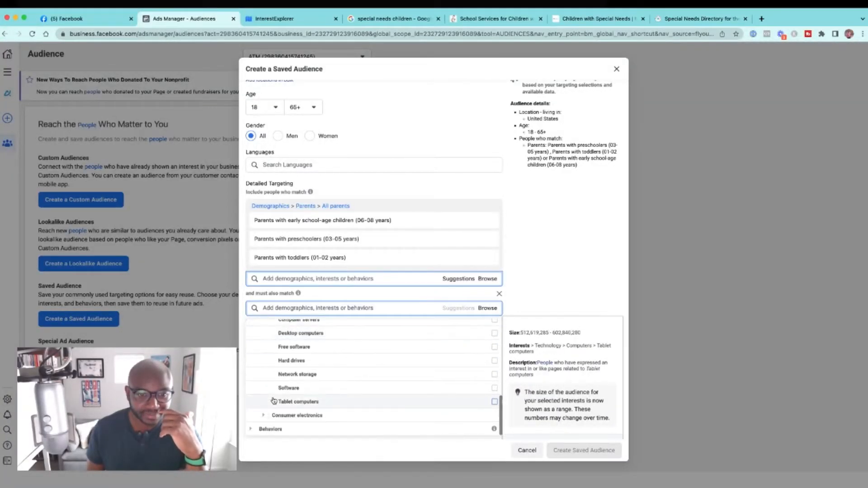
scroll(274, 400, "up", 3)
Step: Search the must-also-match options for "Braille" and "sign language", clear the search and close the results
left_click(270, 307)
type("B")
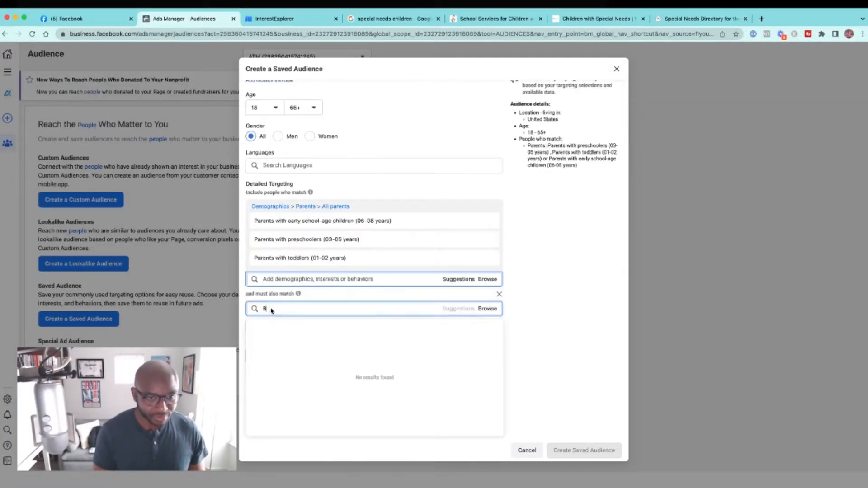
type("raille")
key("BackSpace")
key("BackSpace")
key("BackSpace")
key("BackSpace")
key("BackSpace")
key("BackSpace")
key("BackSpace")
type("sign language")
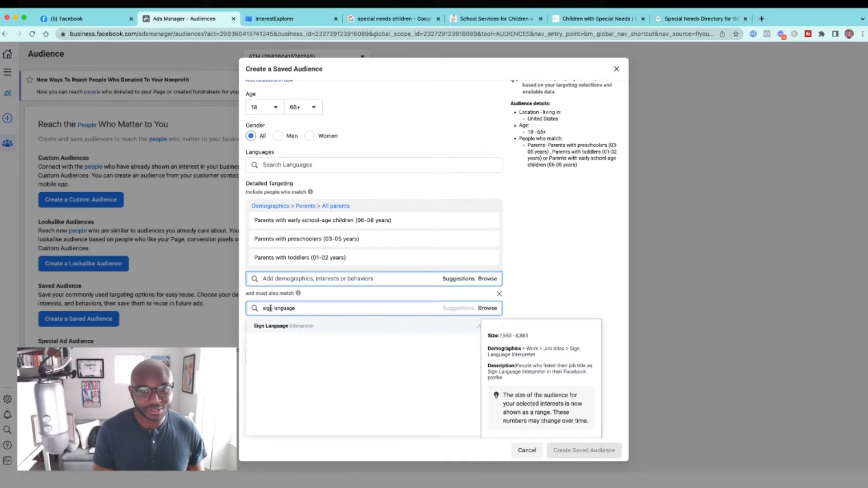
key("BackSpace")
key("BackSpace")
key("BackSpace")
key("BackSpace")
key("BackSpace")
key("BackSpace")
key("BackSpace")
key("BackSpace")
key("BackSpace")
key("BackSpace")
key("BackSpace")
key("BackSpace")
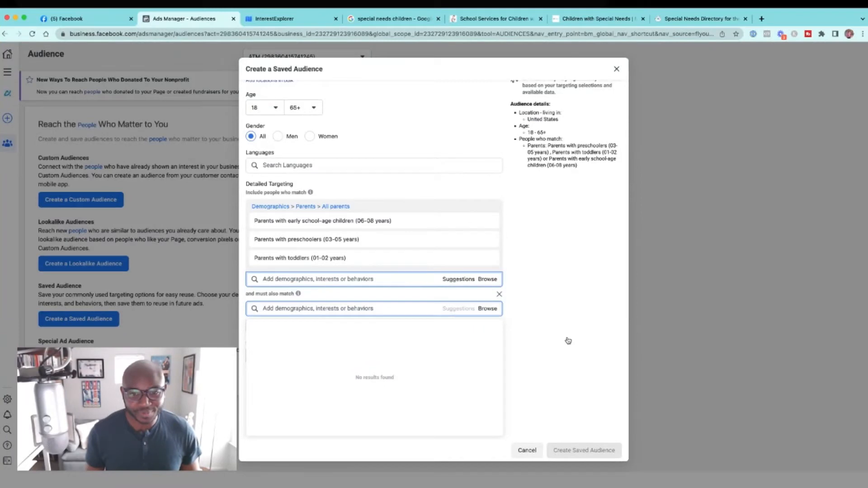
left_click(567, 340)
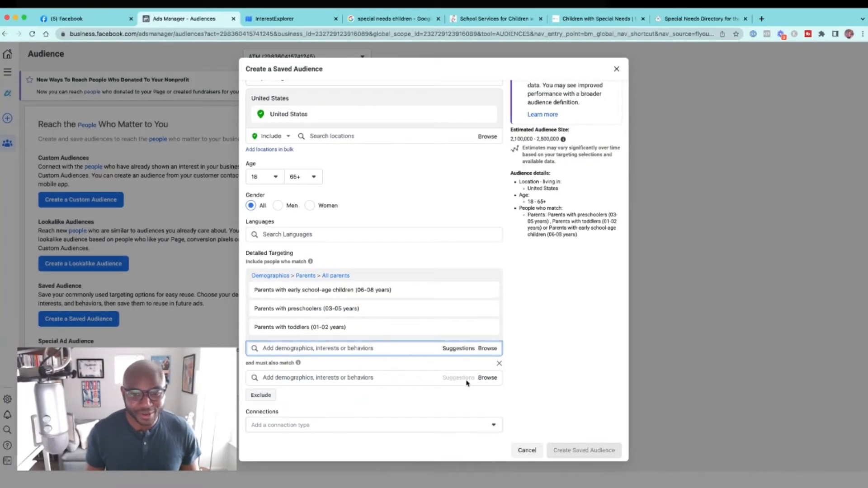
Step: Examine the Behaviors and Interests categories for the must-also-match condition, including the Fitness and wellness options
left_click(486, 378)
left_click(252, 424)
scroll(251, 425, "down", 4)
scroll(252, 422, "up", 4)
left_click(251, 410)
scroll(262, 418, "down", 2)
scroll(269, 421, "down", 5)
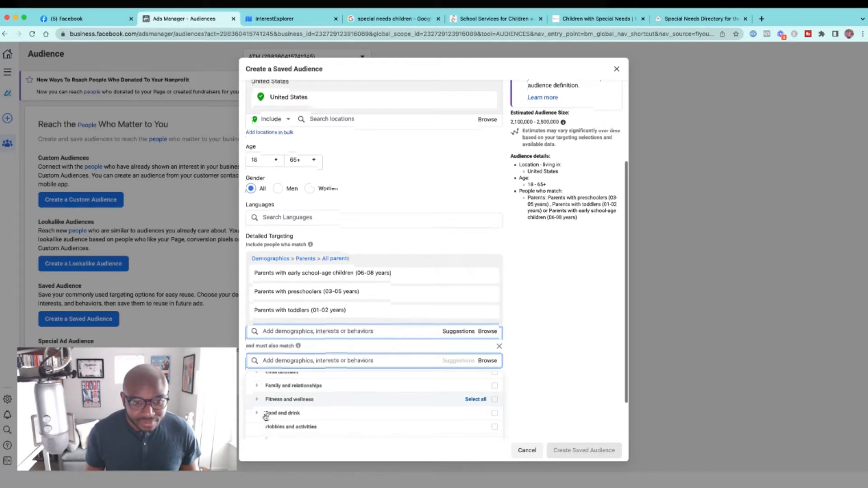
scroll(266, 417, "down", 3)
left_click(255, 360)
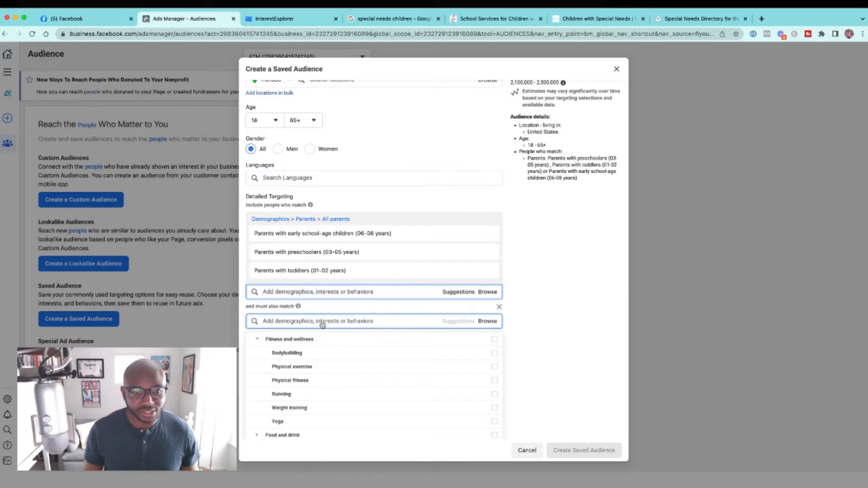
Step: Search the must-also-match options for "department of health", add United States Department of Health and Human Services, and check the estimated audience size
scroll(322, 324, "up", 1)
scroll(323, 322, "down", 1)
type("department of h")
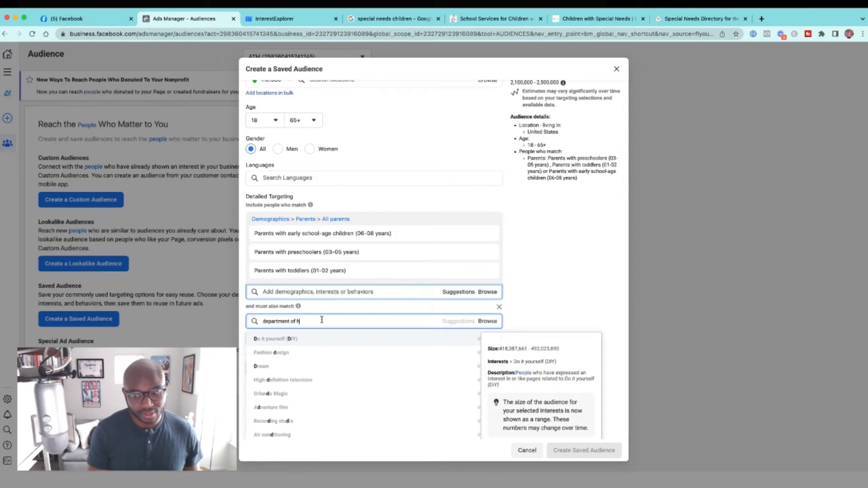
type("e")
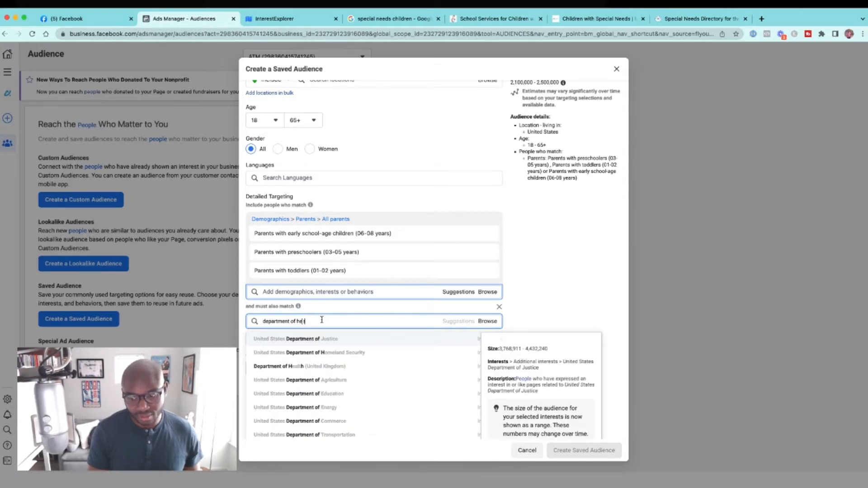
type("alth")
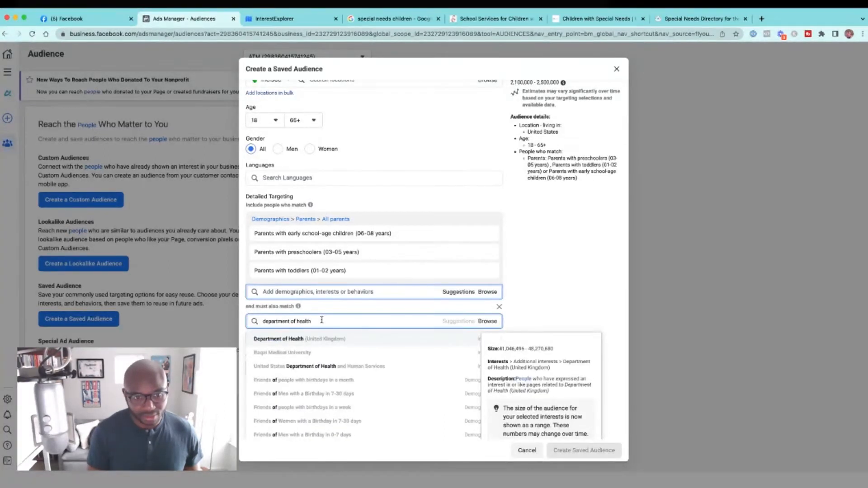
scroll(333, 415, "down", 1)
scroll(332, 415, "down", 5)
scroll(332, 415, "up", 5)
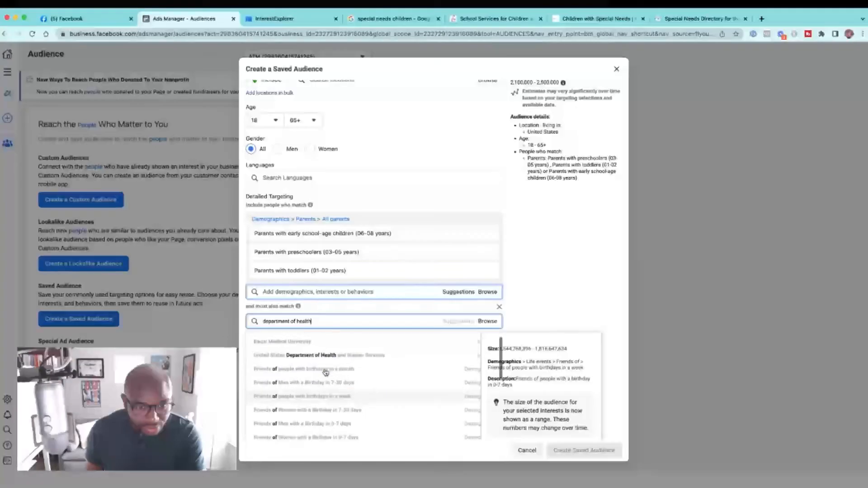
scroll(330, 370, "up", 1)
left_click(336, 362)
scroll(526, 133, "up", 3)
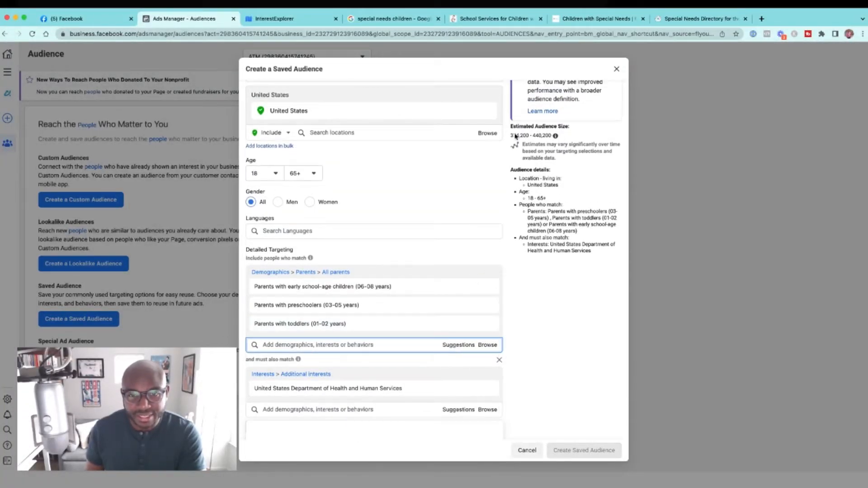
left_click_drag(511, 135, 553, 135)
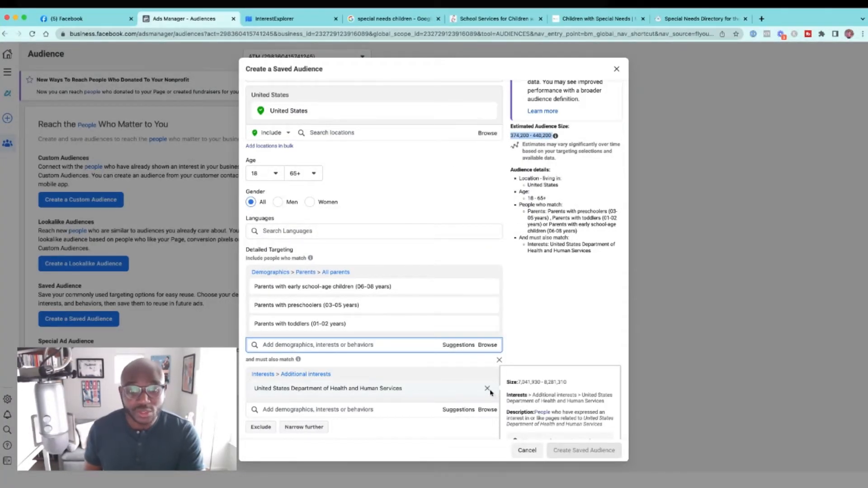
Step: Remove the United States Department of Health and Human Services interest, and review the estimated audience size and the included parent segments
left_click(487, 388)
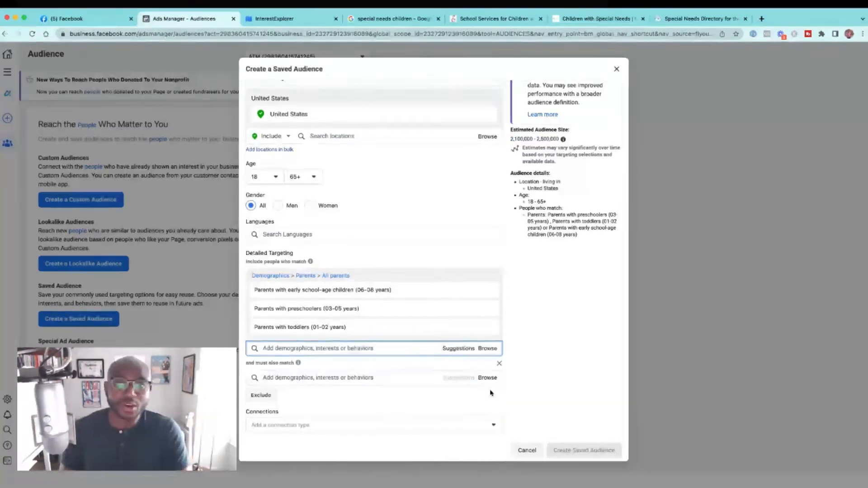
scroll(576, 292, "up", 2)
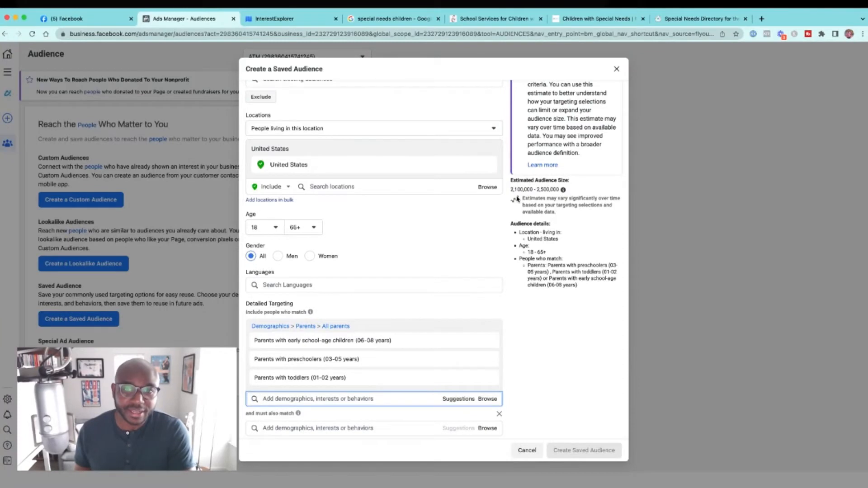
left_click_drag(510, 190, 560, 190)
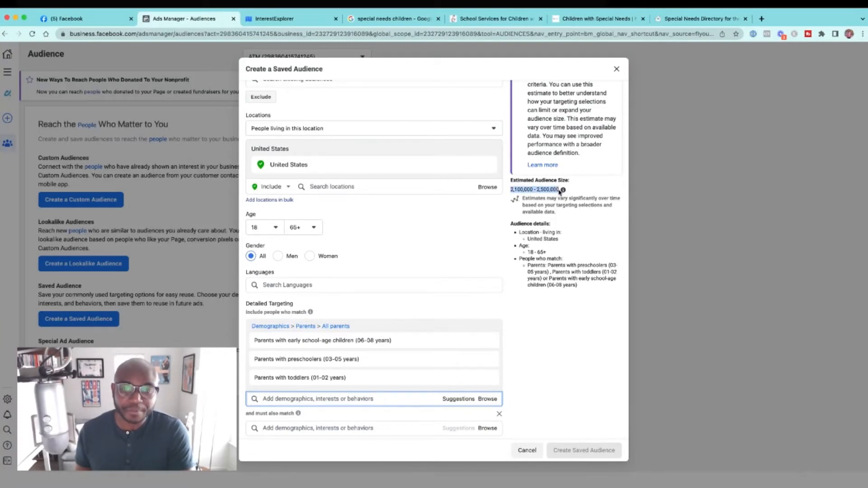
mouse_move(560, 190)
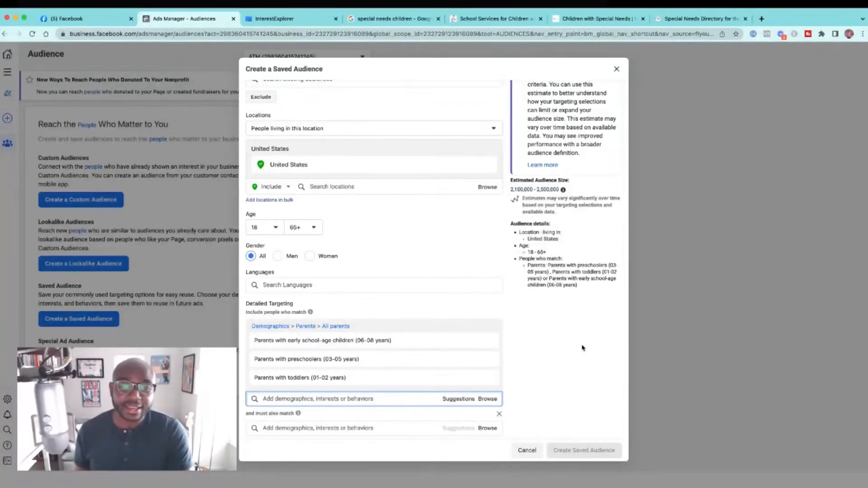
scroll(416, 323, "down", 2)
mouse_move(374, 335)
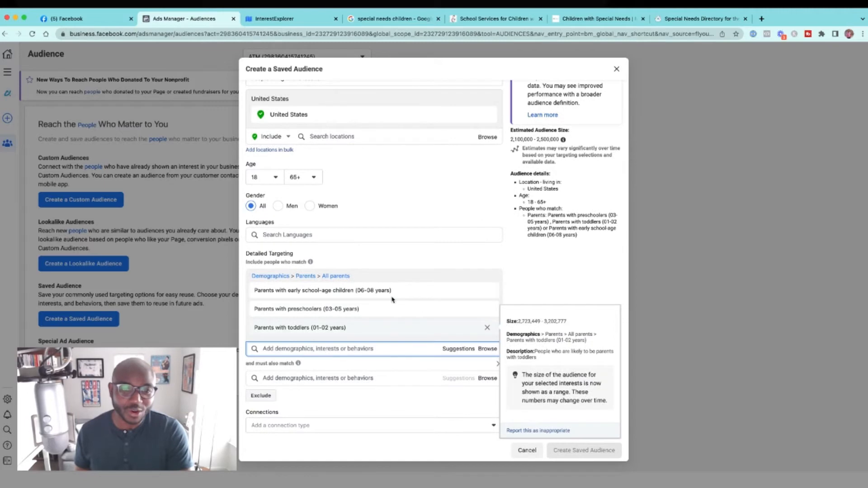
mouse_move(326, 291)
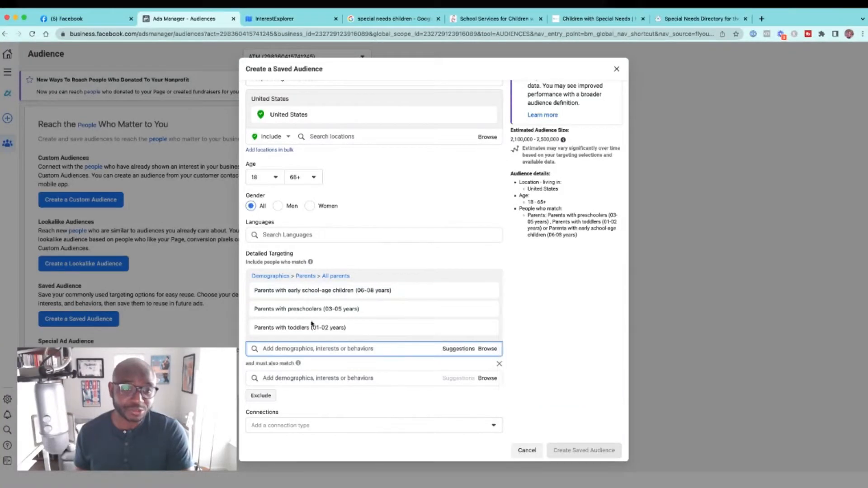
mouse_move(304, 330)
mouse_move(373, 312)
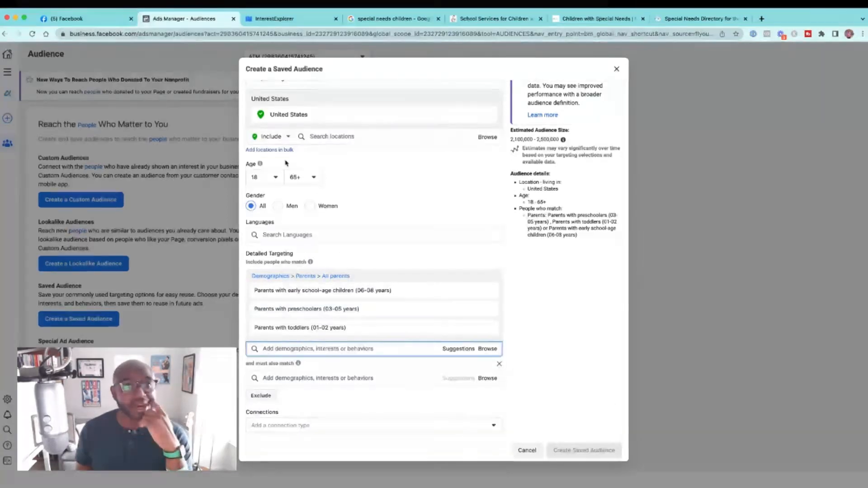
Step: Switch to Facebook and open the managed advertising agency Page from the shortcuts
left_click(91, 19)
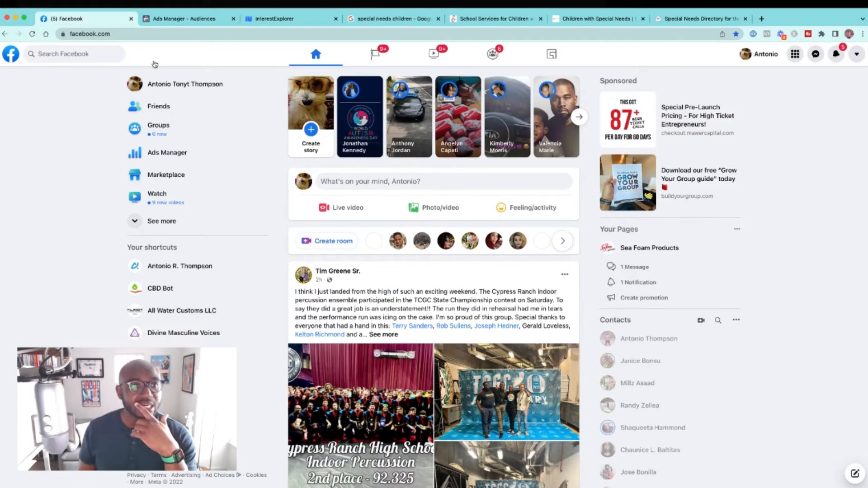
left_click(74, 53)
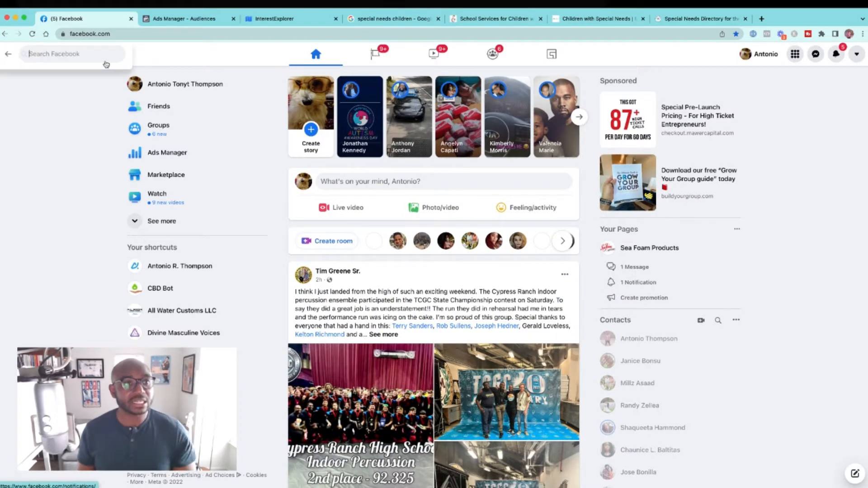
left_click(211, 266)
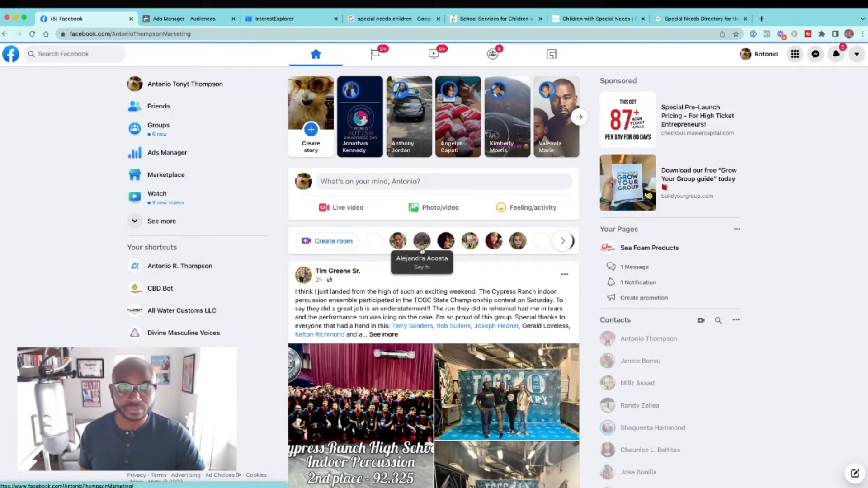
Step: Open the full Page transparency details and go from there to the Page's ads in the Ad Library
scroll(421, 251, "down", 5)
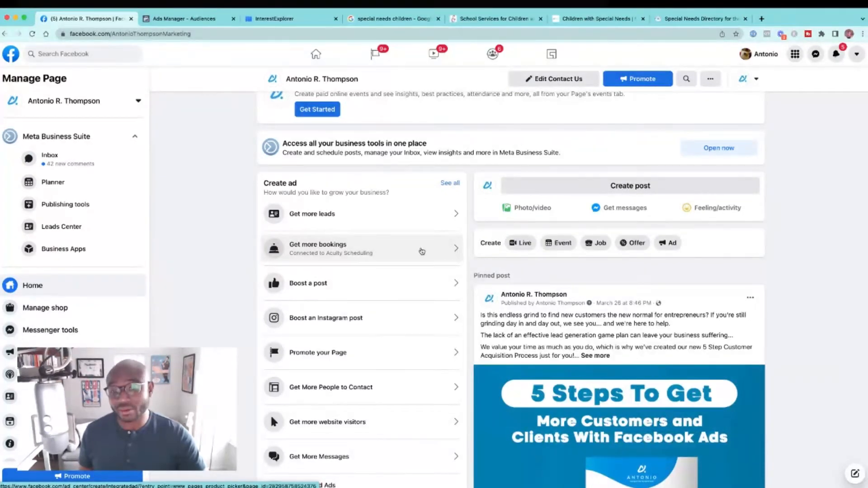
scroll(421, 251, "down", 3)
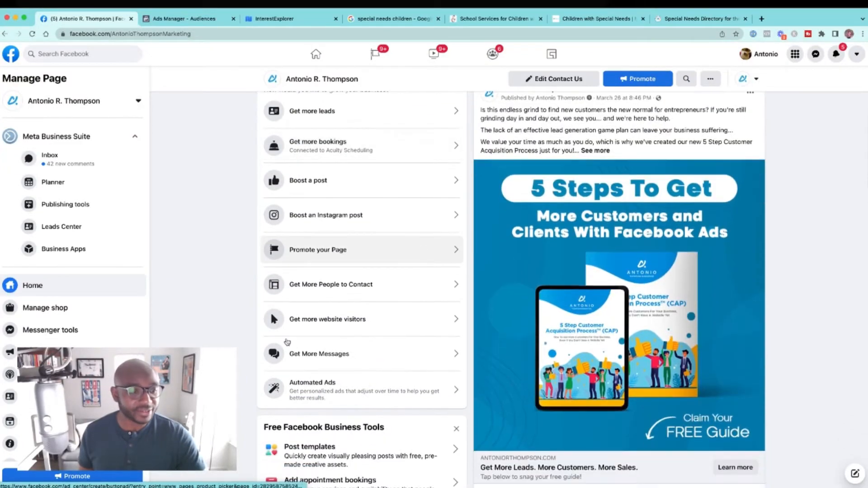
scroll(50, 294, "down", 2)
scroll(230, 228, "down", 2)
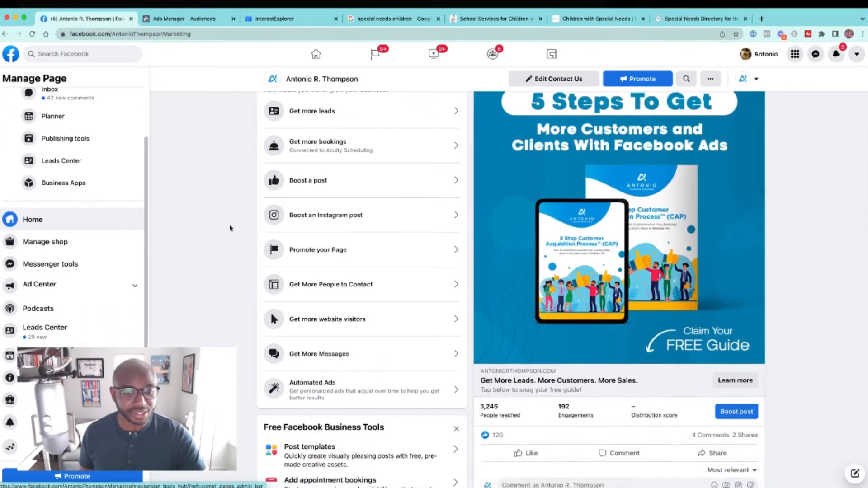
scroll(255, 188, "down", 15)
scroll(299, 134, "down", 10)
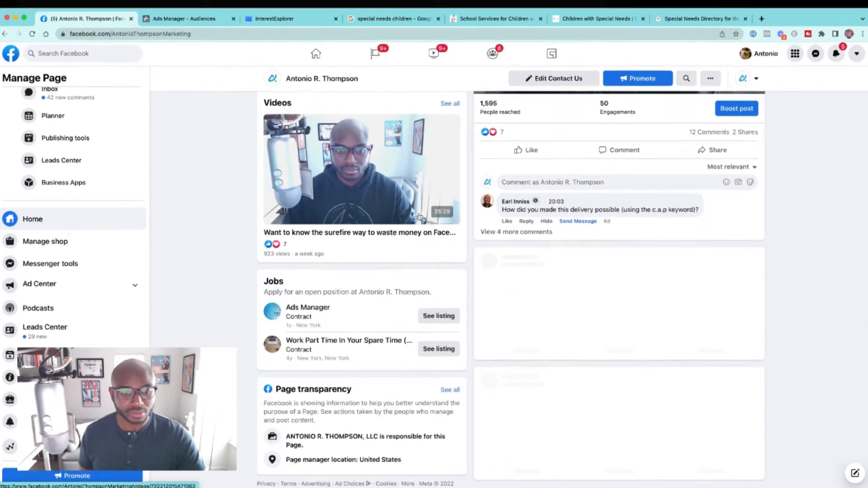
left_click(450, 389)
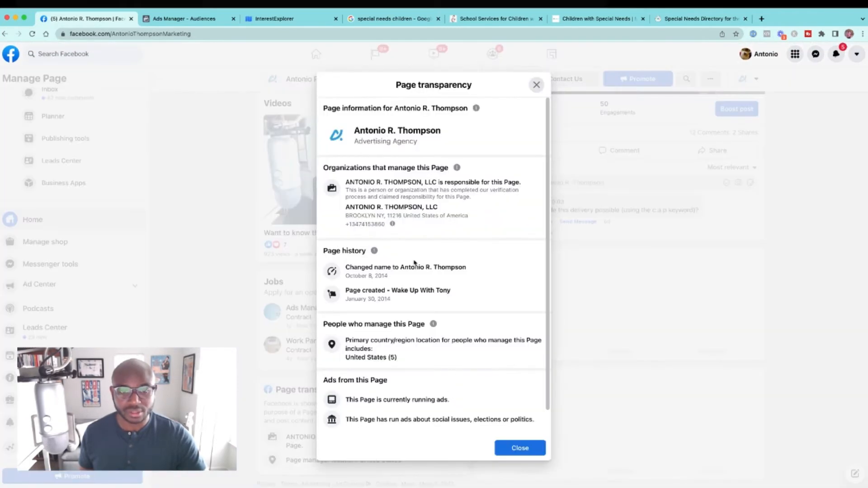
scroll(488, 369, "down", 2)
left_click(446, 416)
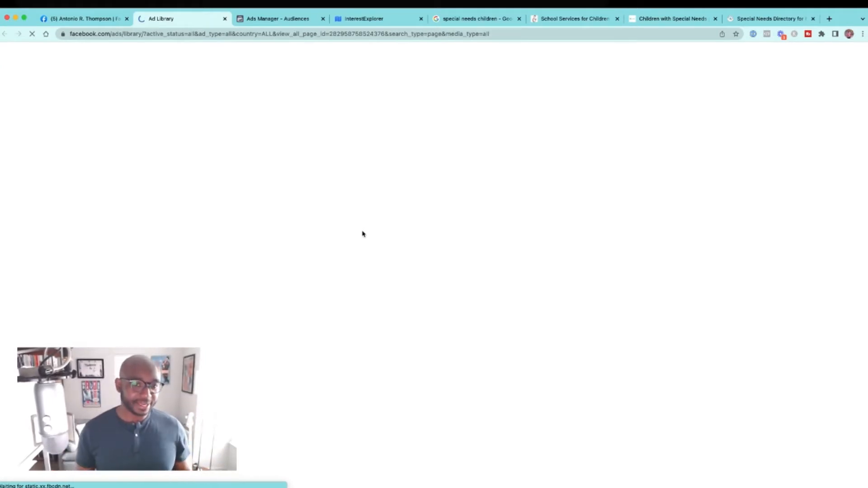
Step: Examine the Page's ads in the Ad Library, especially the one aimed at pest control customers, with the page enlarged to 110%
scroll(362, 233, "down", 3)
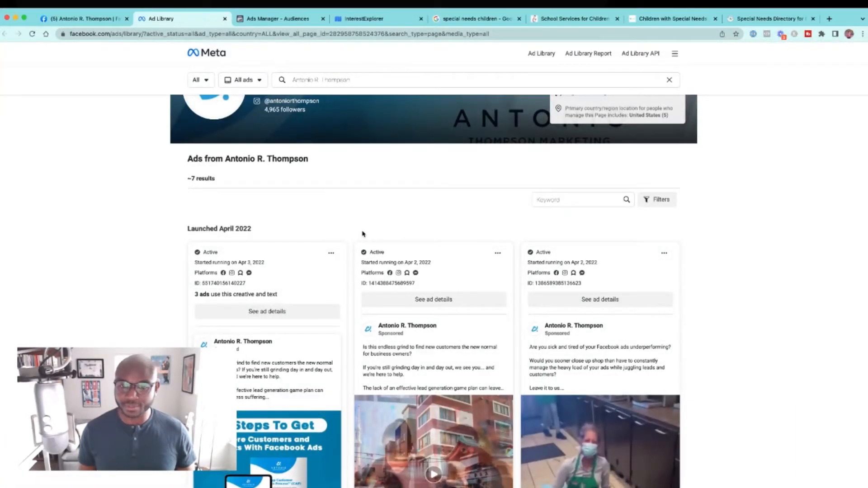
scroll(362, 234, "down", 10)
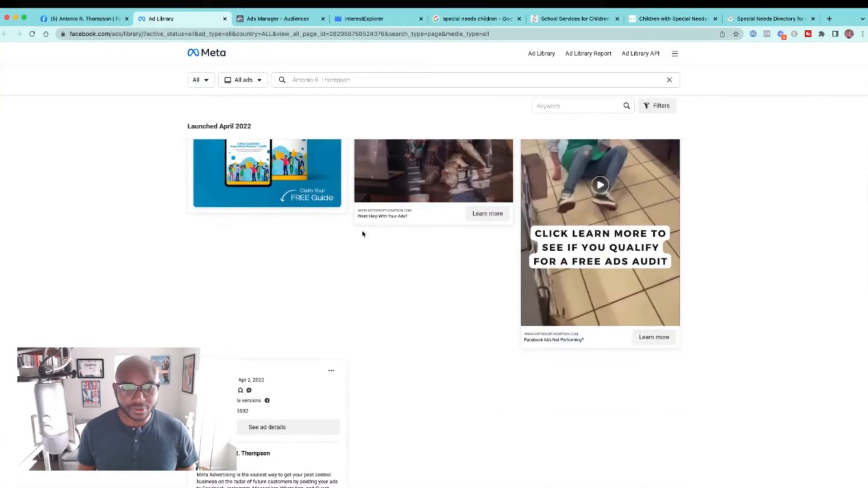
scroll(362, 234, "down", 7)
scroll(362, 234, "up", 3)
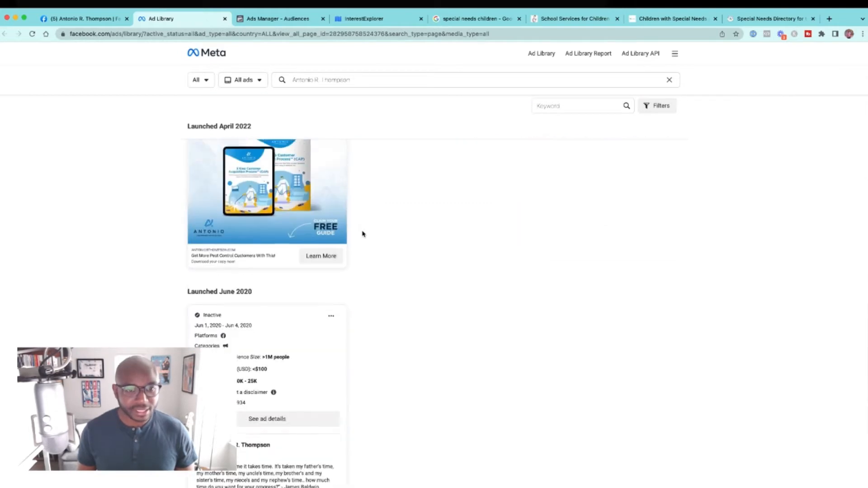
scroll(362, 234, "up", 3)
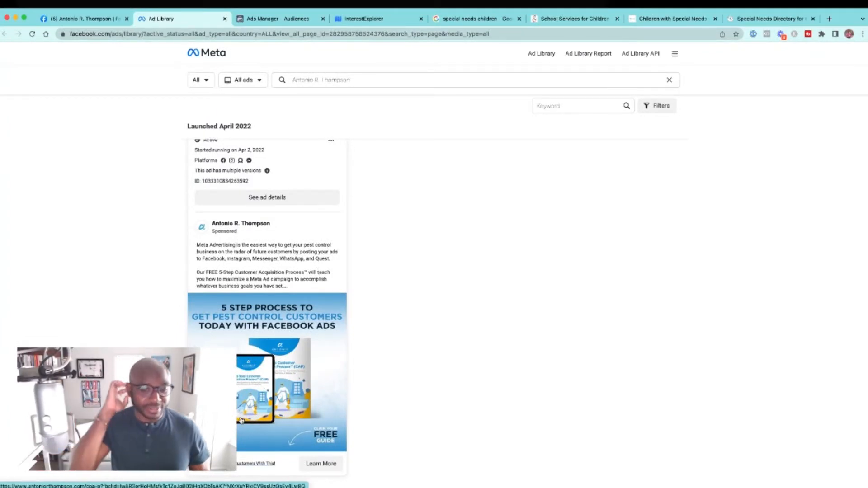
scroll(241, 420, "down", 4)
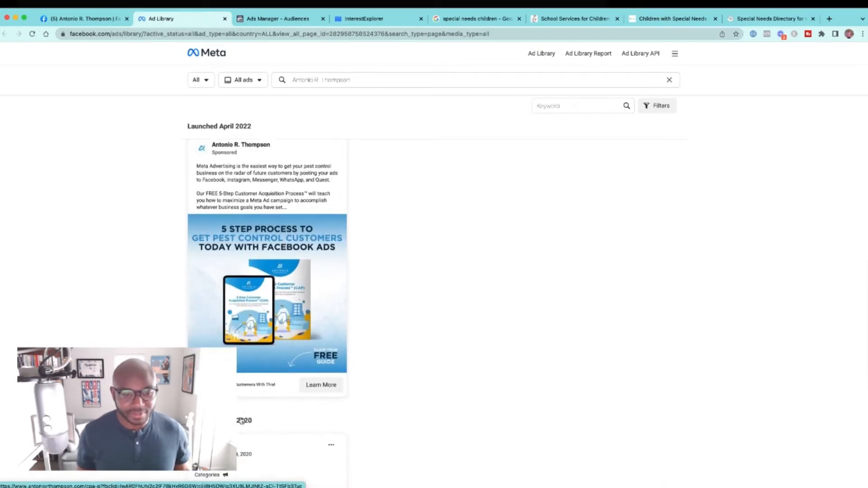
scroll(241, 420, "up", 1)
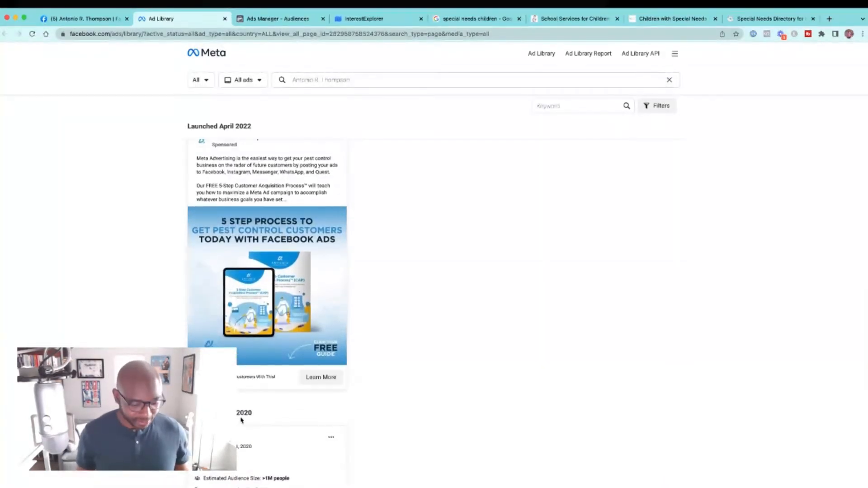
key("super+plus")
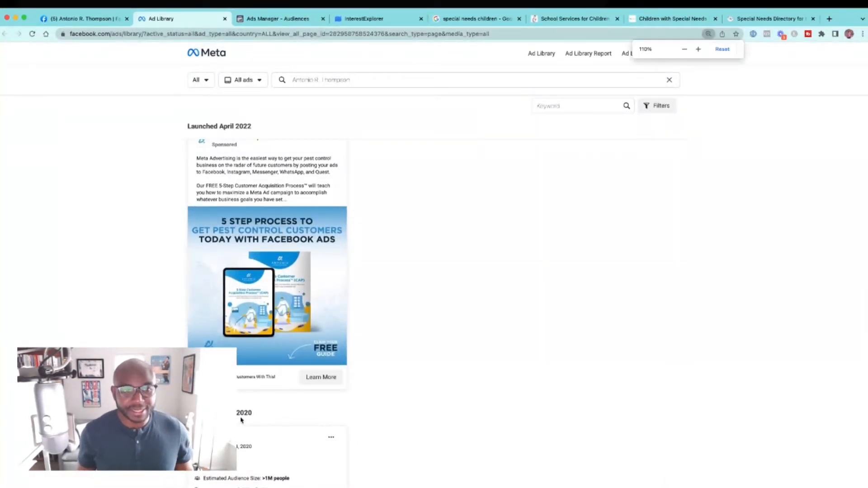
scroll(221, 283, "down", 2)
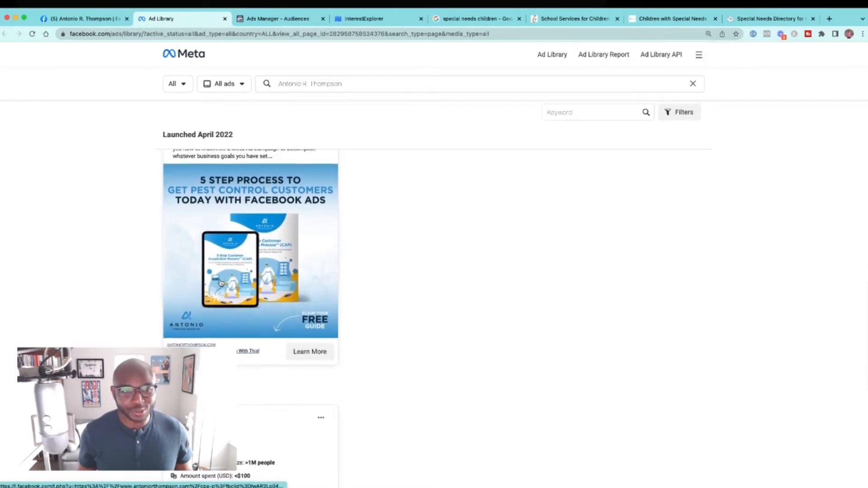
scroll(220, 283, "down", 1)
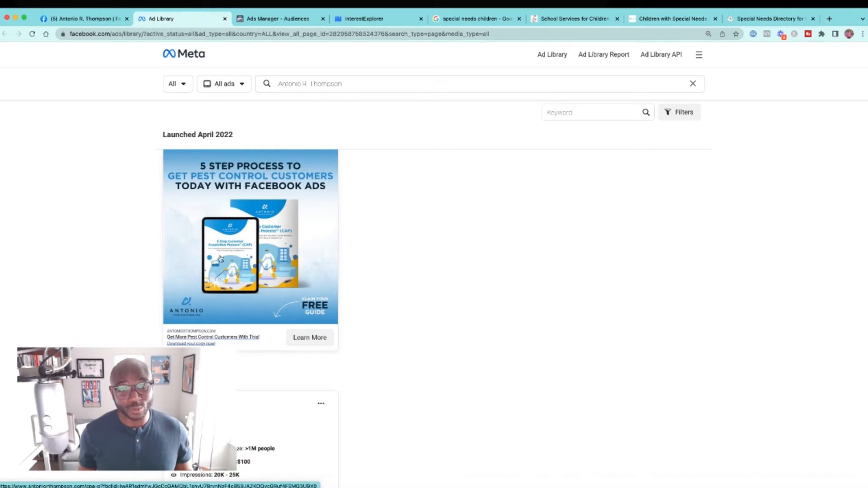
scroll(199, 257, "up", 1)
scroll(221, 259, "down", 1)
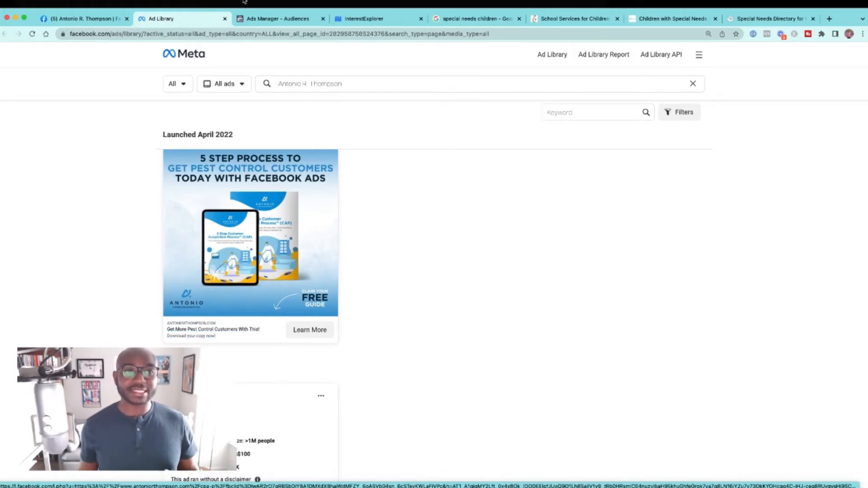
Step: Return to Ads Manager and remove all the included parent segments under Demographics > Parents > All parents from the saved audience
left_click(253, 18)
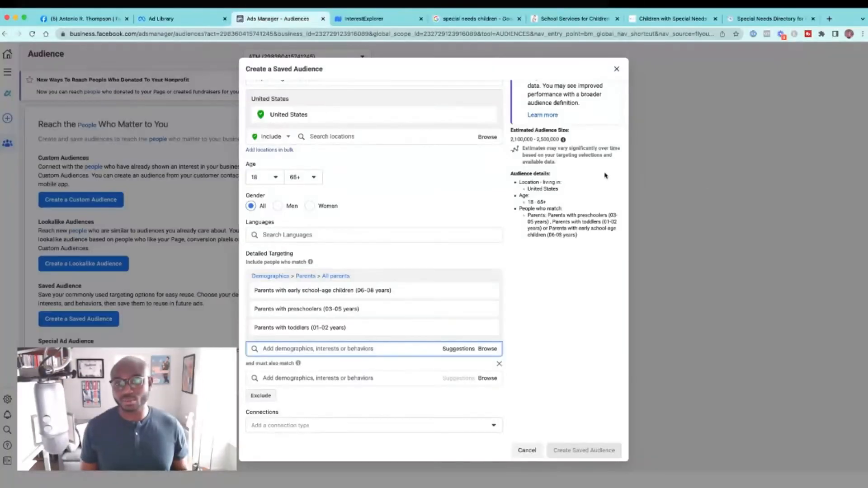
mouse_move(475, 286)
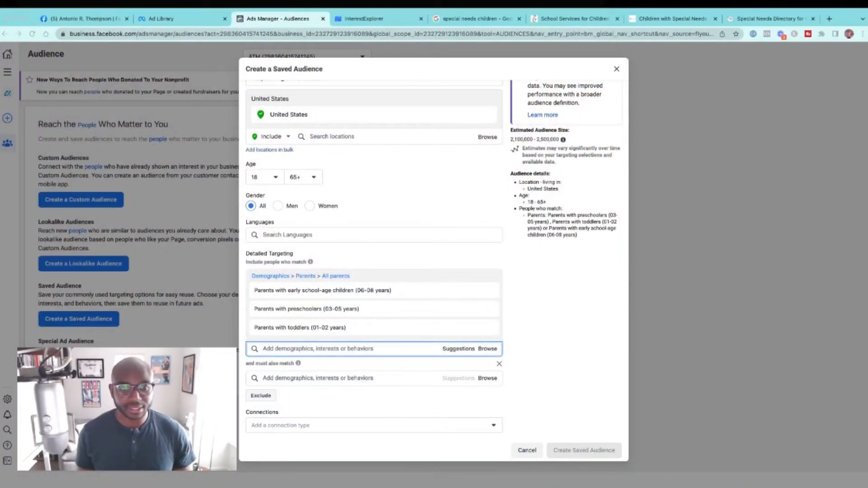
left_click(487, 277)
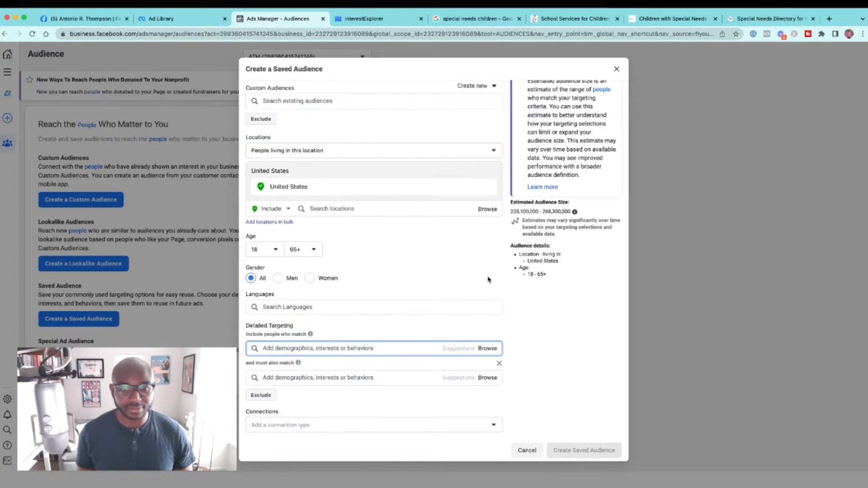
Step: Add Network Marketing Pro - Eric Worre as an included interest in the saved audience's detailed targeting
left_click(387, 348)
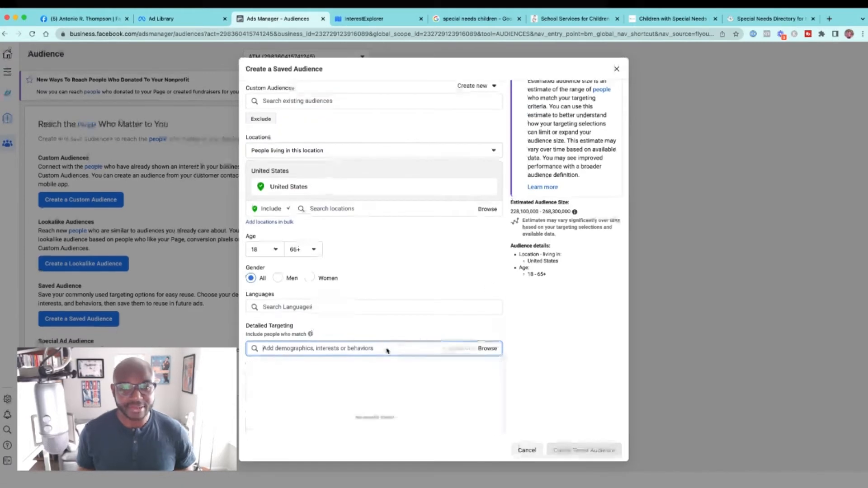
type("Network ")
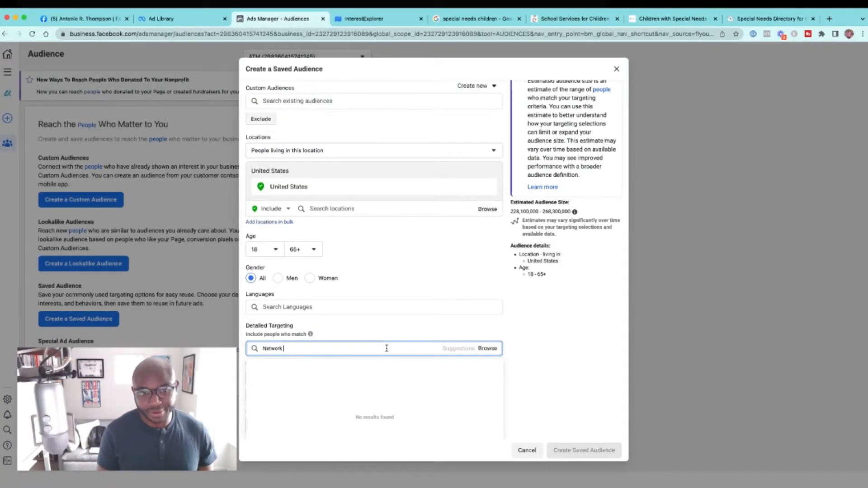
type("Marketing Pro Eri")
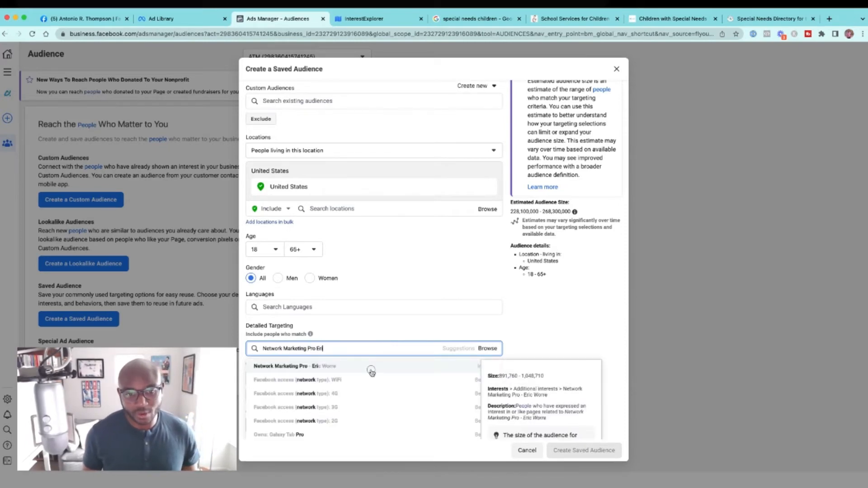
left_click(370, 367)
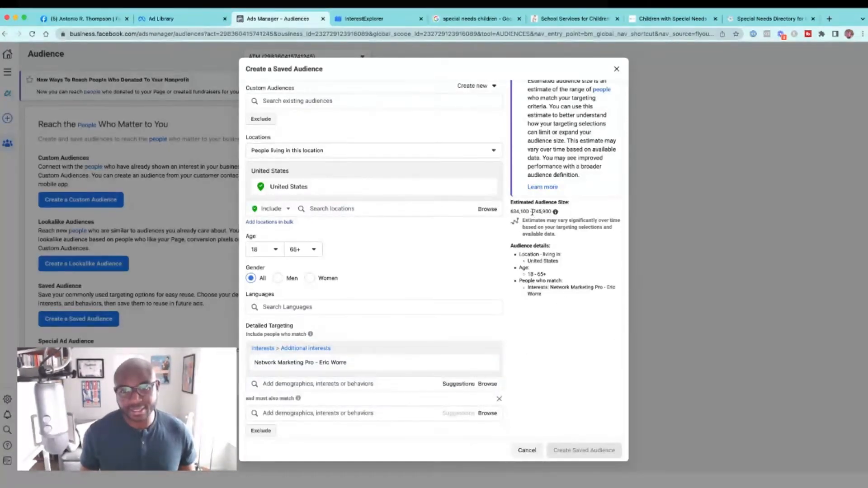
Step: Open the detailed targeting suggestions for the included interest and examine the related employers, job titles and interests
scroll(508, 233, "down", 2)
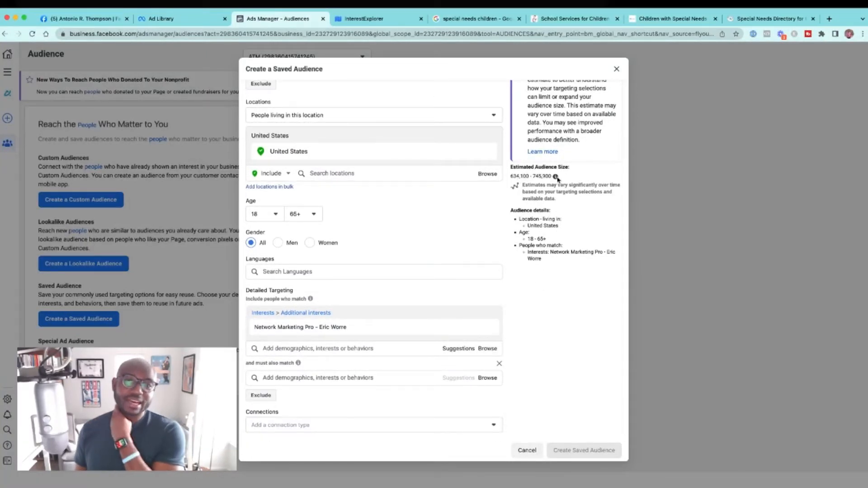
left_click(460, 348)
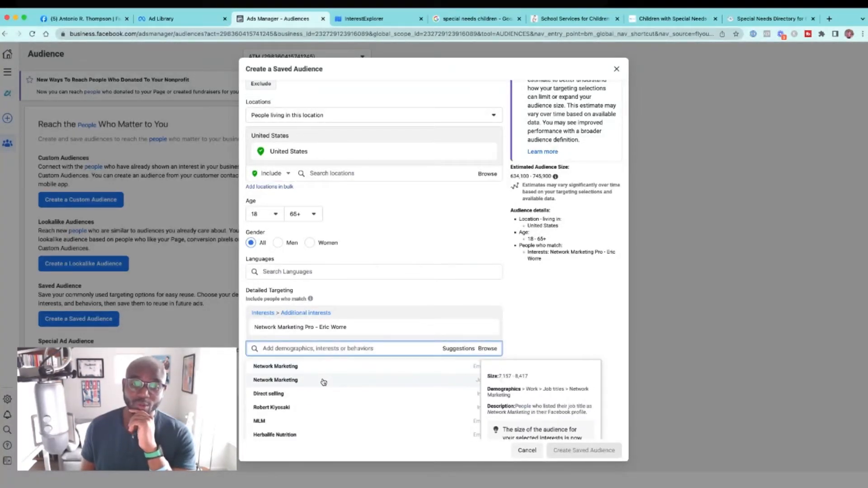
scroll(324, 397, "down", 3)
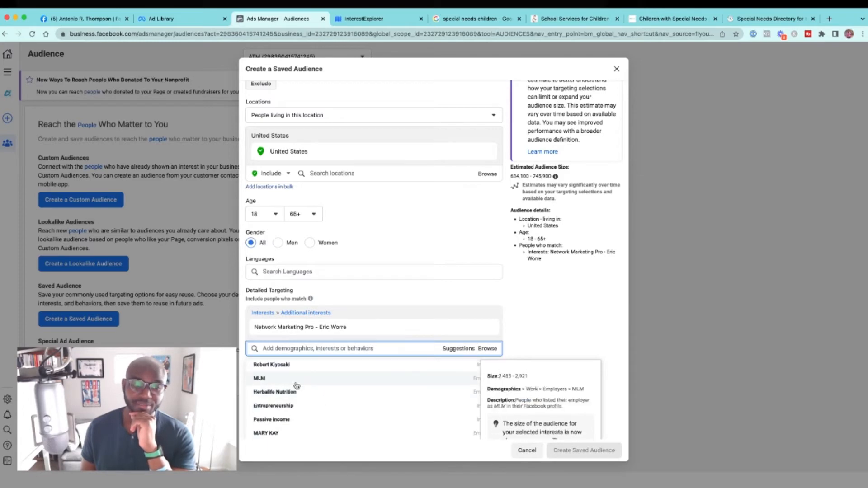
scroll(297, 385, "down", 3)
scroll(297, 385, "down", 1)
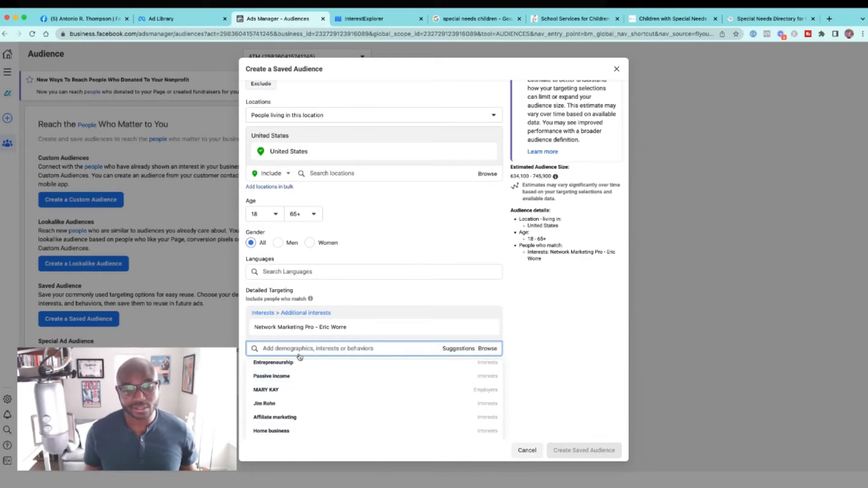
scroll(307, 407, "up", 4)
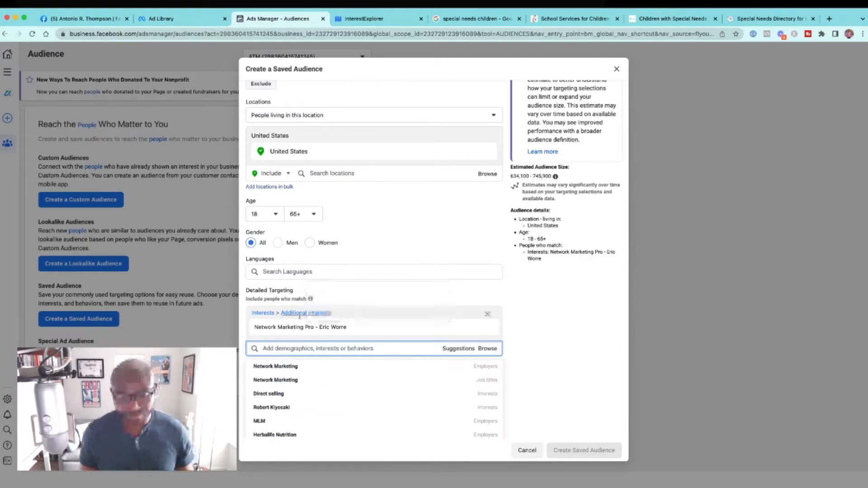
Step: Add Ray Higdon as an included interest in the saved audience's detailed targeting
left_click(305, 347)
left_click(304, 348)
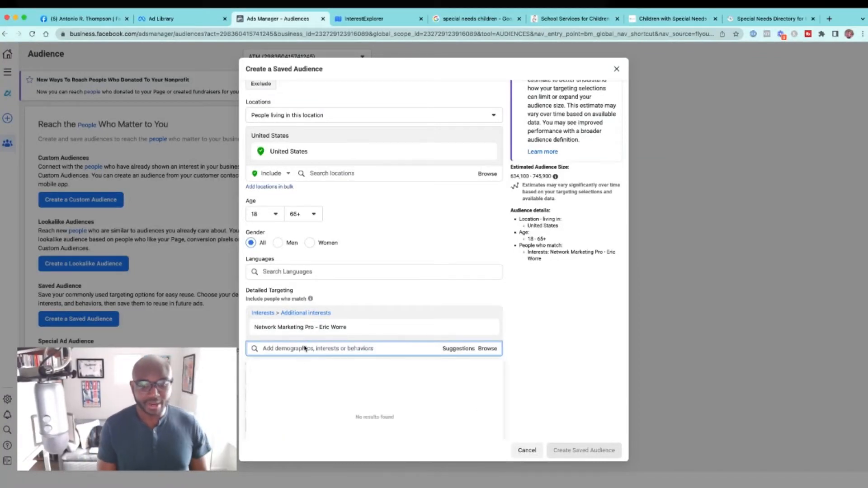
type("Ray Higdon")
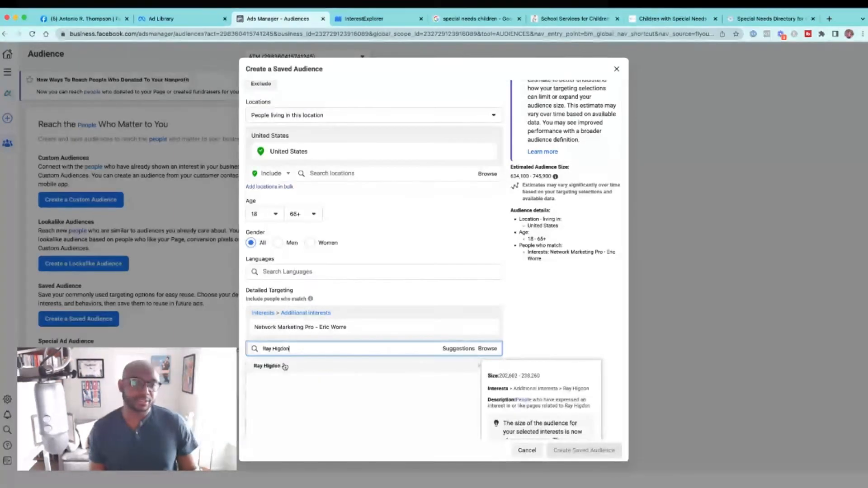
left_click(284, 366)
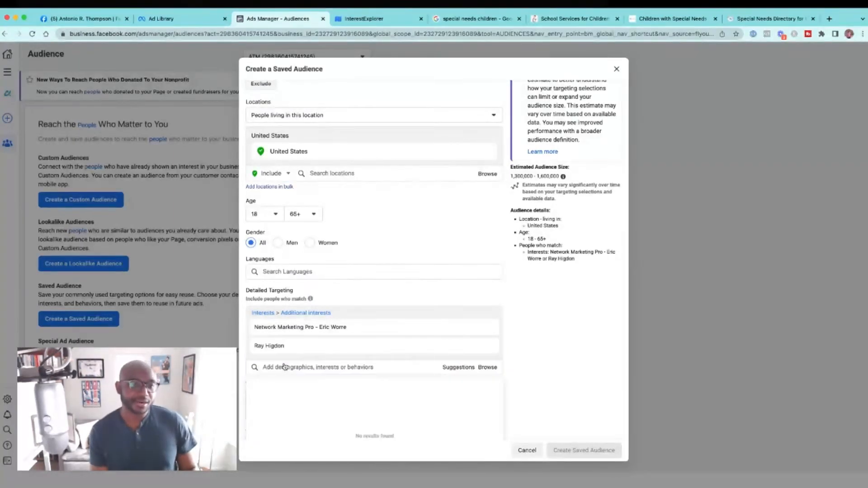
Step: Add Diane Hochman and Todd Falcone - Network Marketing Mastery to the included interests
type("Diane Hochman")
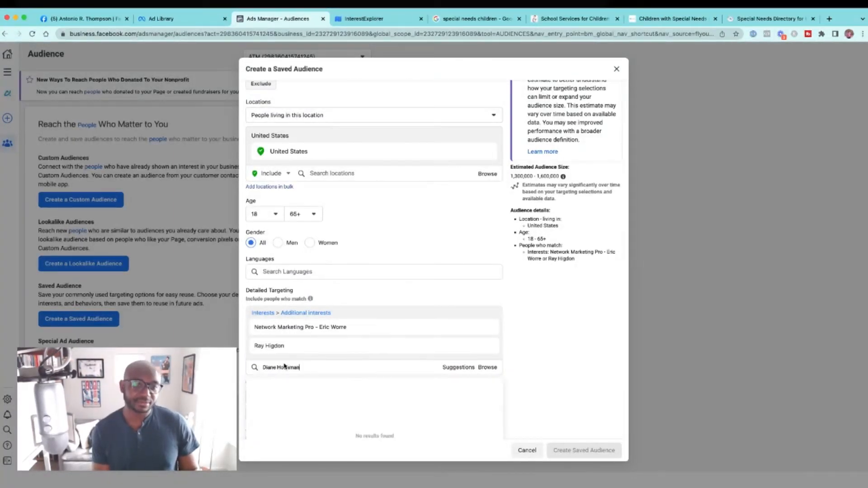
left_click(269, 382)
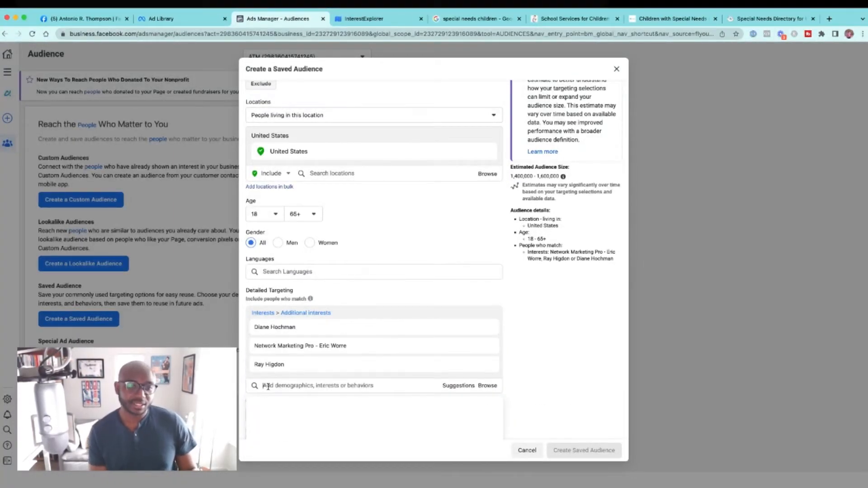
type("Todd Fal")
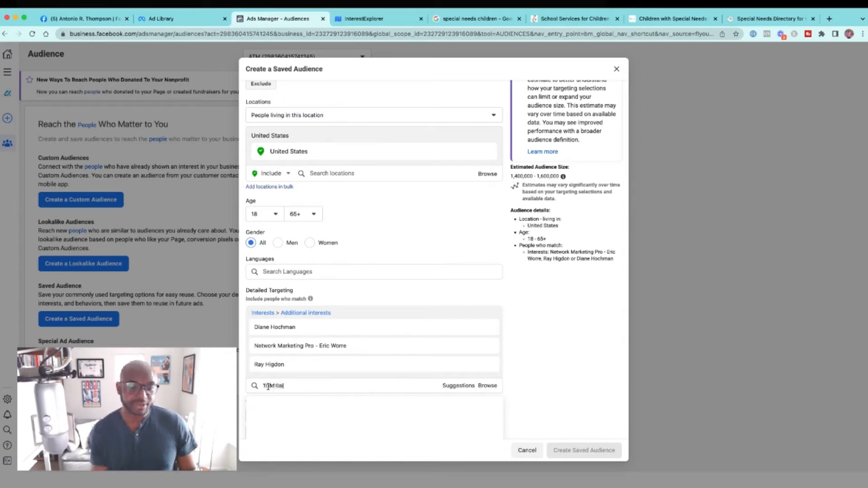
type("cone")
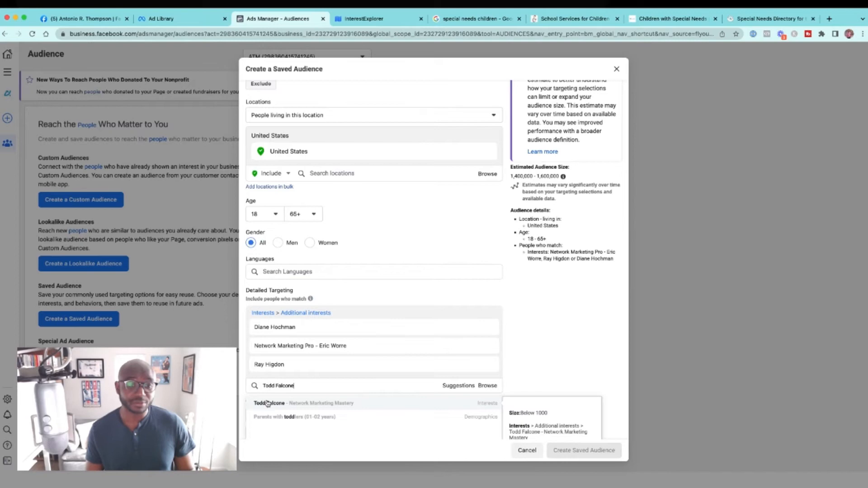
left_click(268, 403)
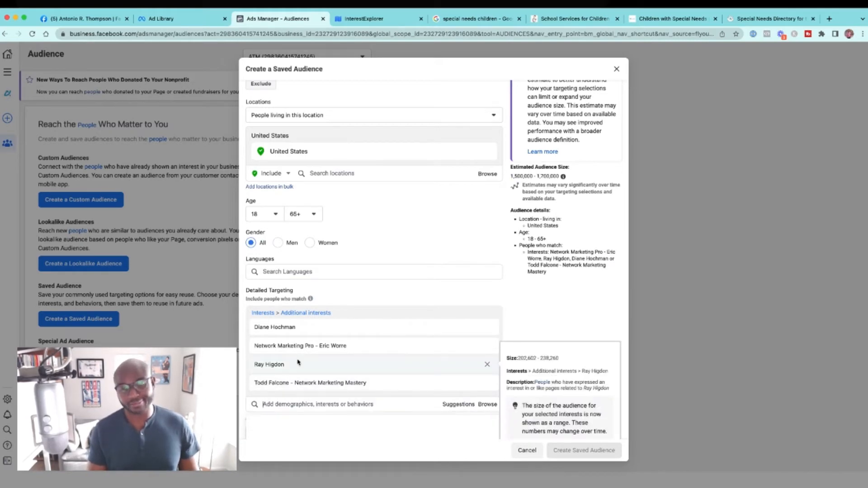
Step: Try to find Sonia Stringer as a detailed targeting interest, then clear the search text
scroll(298, 362, "down", 2)
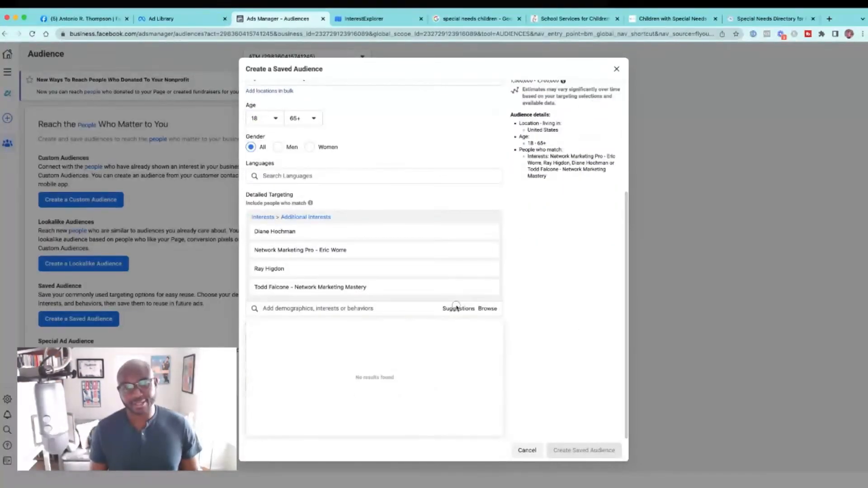
left_click(457, 311)
scroll(340, 319, "up", 1)
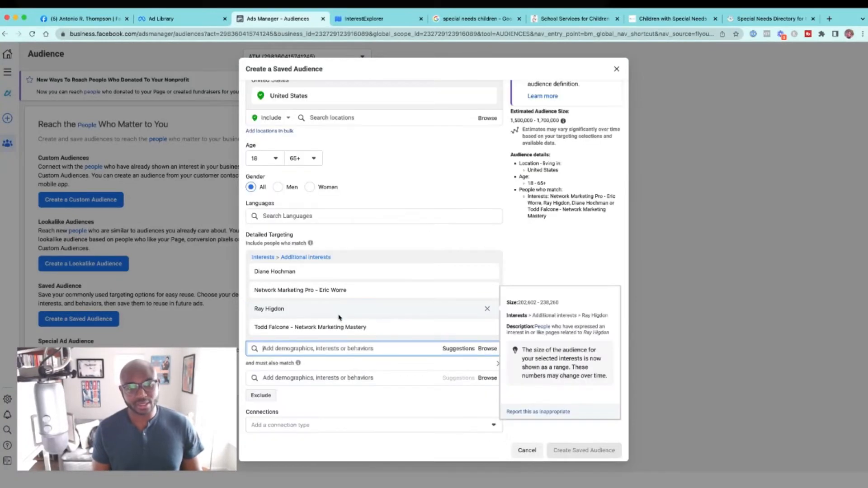
type("Sonia Stringer")
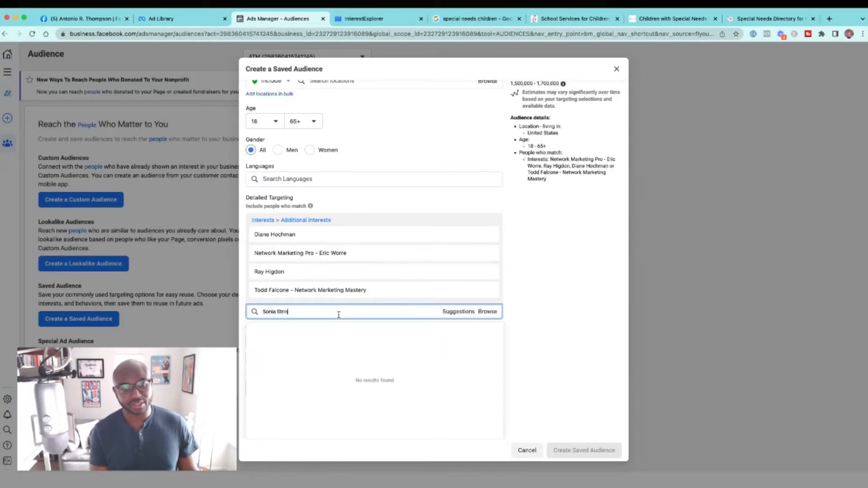
key("BackSpace")
key("BackSpace")
key("BackSpace")
key("BackSpace")
key("BackSpace")
key("BackSpace")
key("BackSpace")
key("BackSpace")
key("BackSpace")
key("BackSpace")
key("BackSpace")
key("BackSpace")
key("BackSpace")
key("BackSpace")
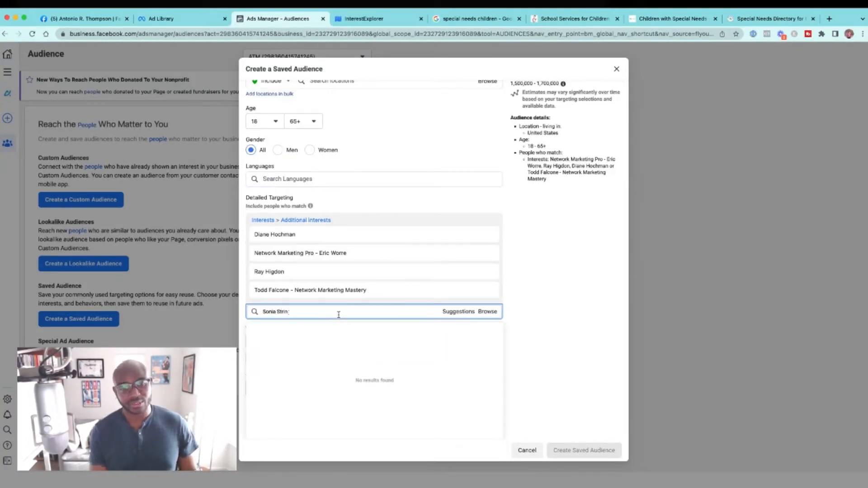
Step: Search detailed targeting for Savvy Network Marketing and include the Savvy Network Marketing Women interest
type("Savvy N")
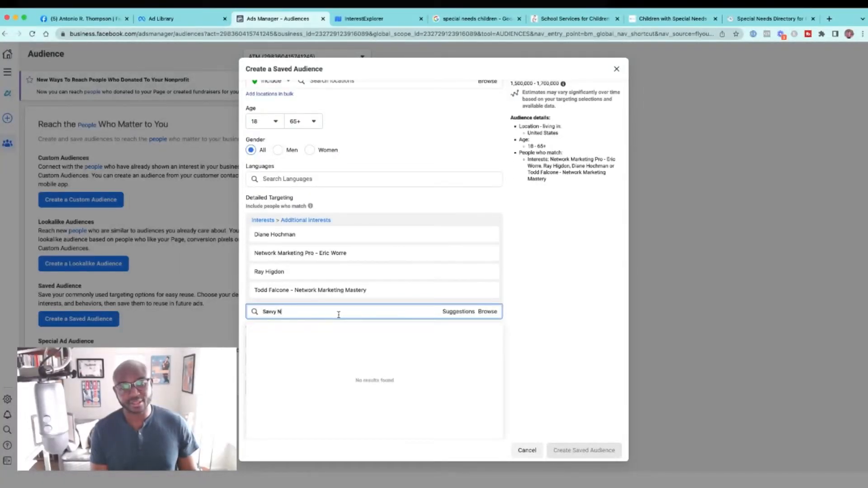
type("etwork Marketing")
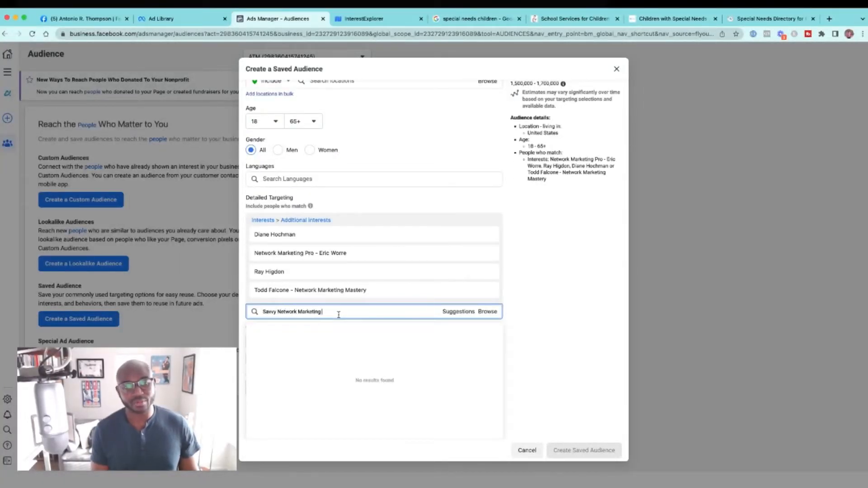
left_click(329, 330)
Step: Add Richard Bliss Brooke as an included interest in the saved audience's detailed targeting
left_click(292, 331)
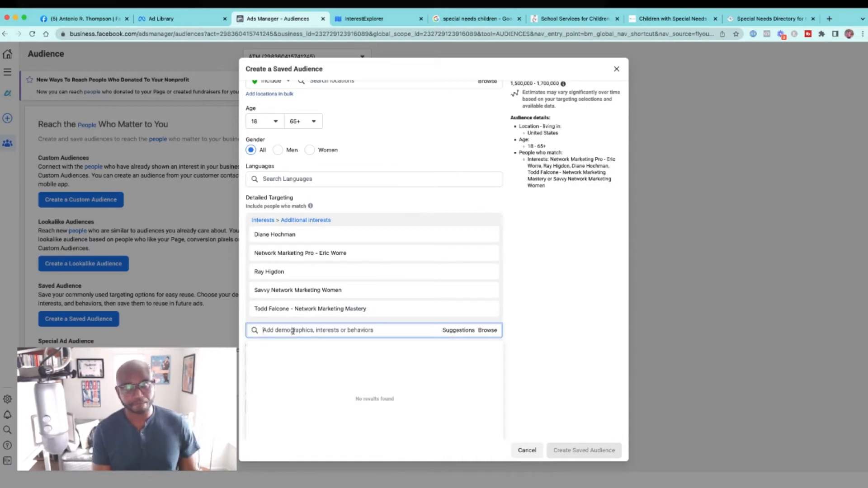
type("S")
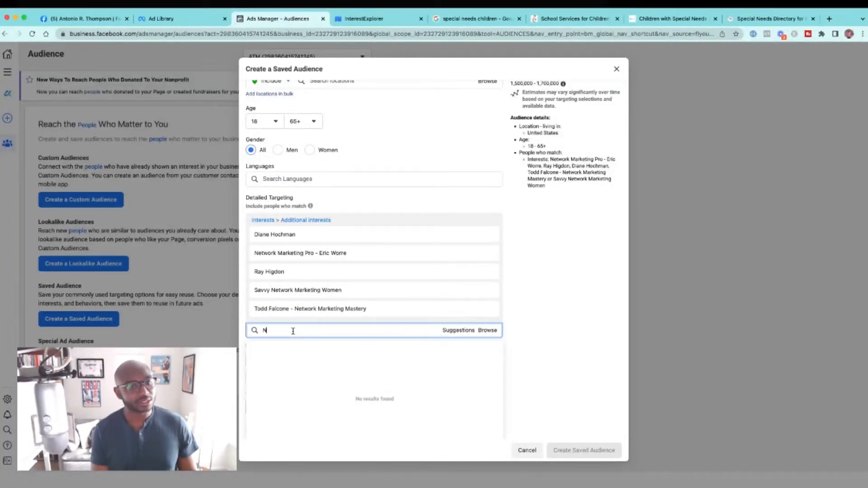
key("BackSpace")
type("Richard Bliss B")
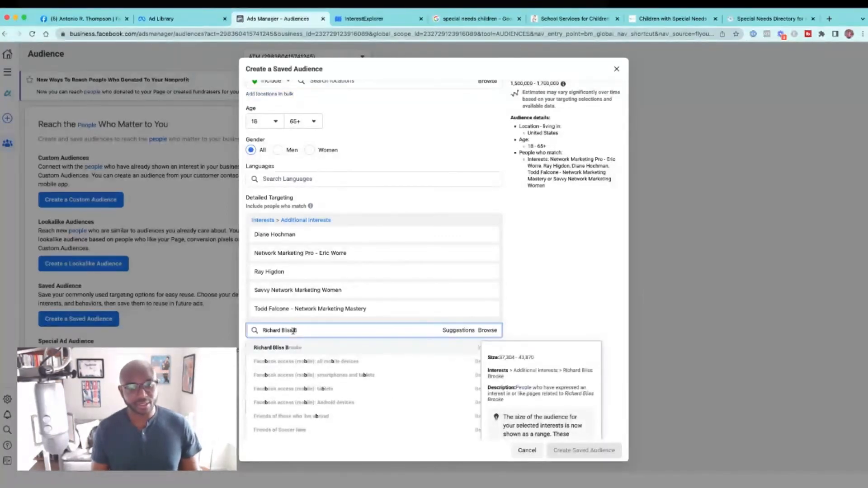
left_click(305, 349)
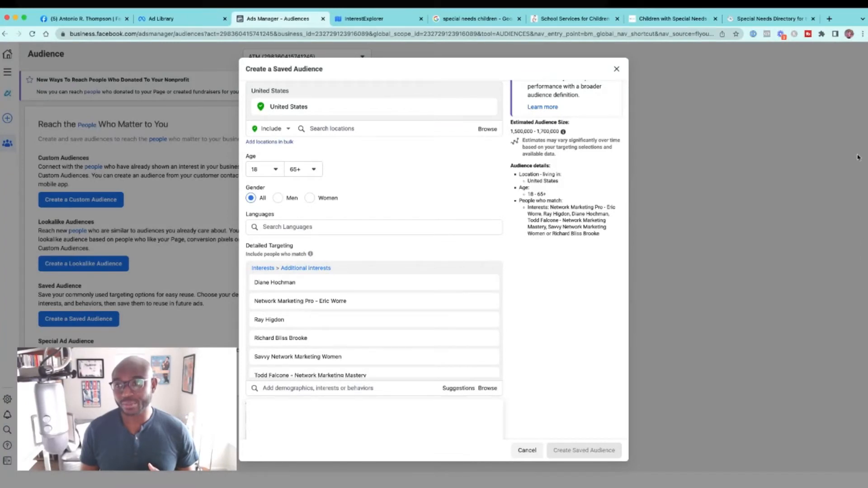
Step: Switch to the PDF guide and examine the pages on Meta audience sources, especially the customer file, website traffic and engagement options
key("super+Tab")
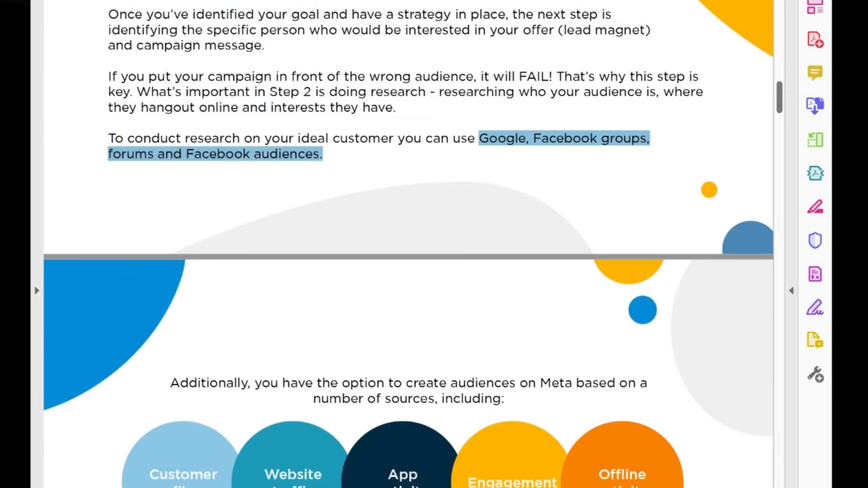
scroll(430, 333, "down", 3)
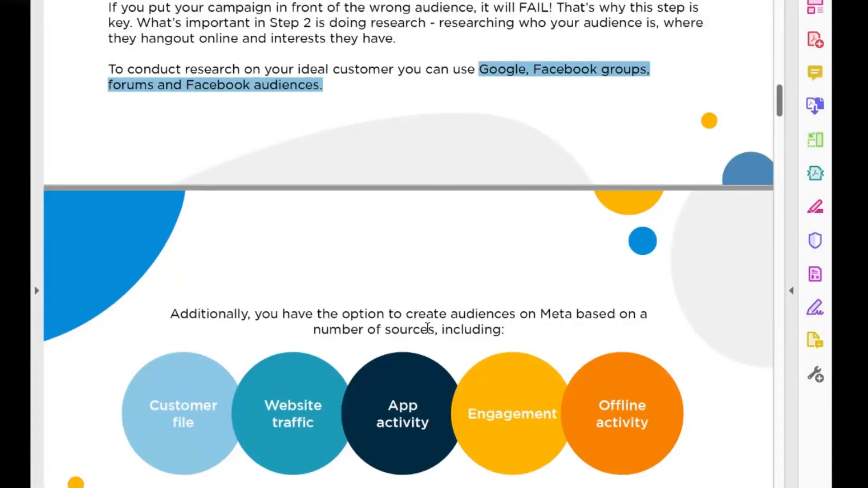
scroll(219, 407, "down", 6)
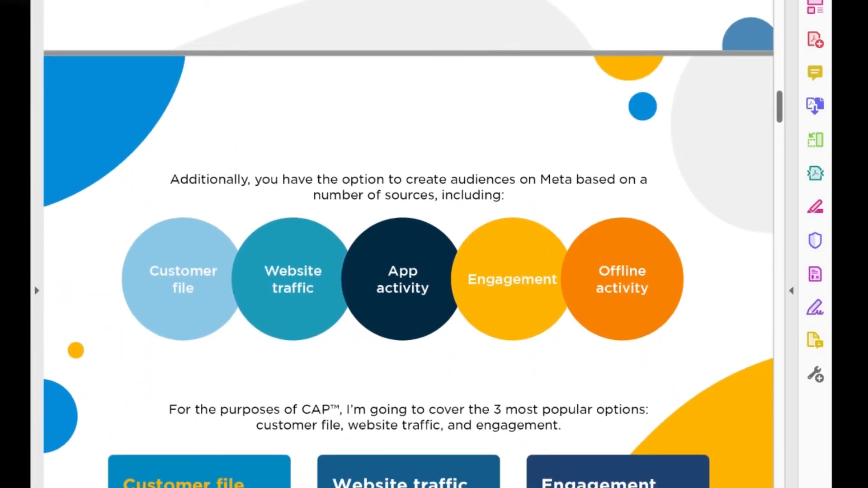
scroll(344, 129, "down", 5)
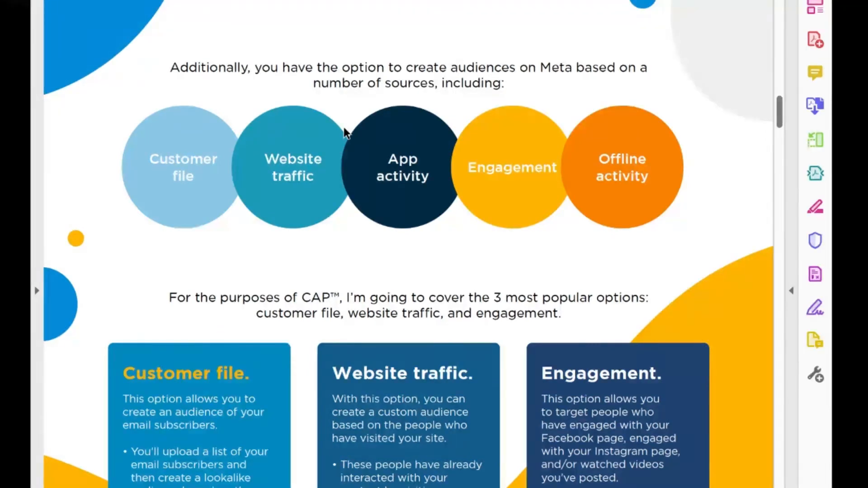
scroll(345, 132, "down", 3)
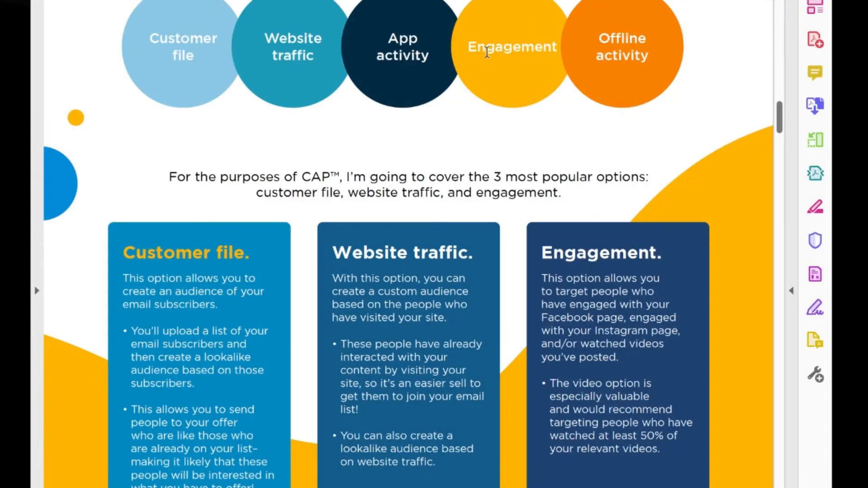
left_click_drag(468, 48, 545, 47)
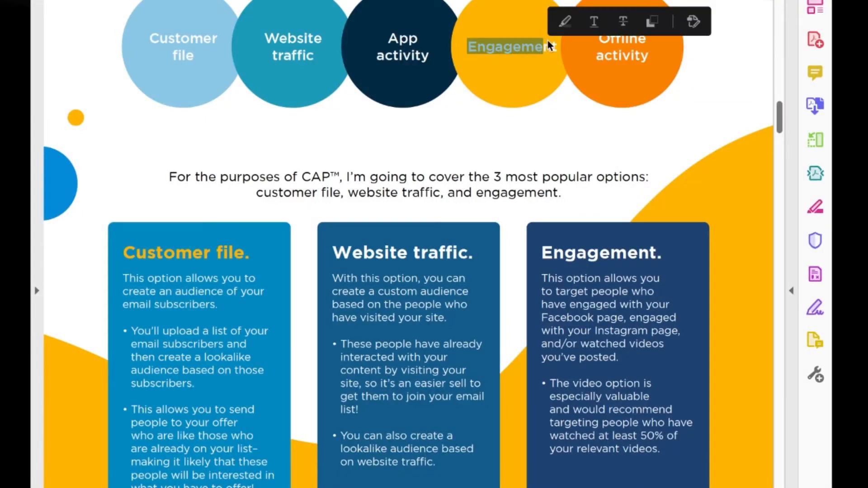
left_click_drag(540, 245, 629, 252)
scroll(632, 253, "down", 1)
left_click(529, 238)
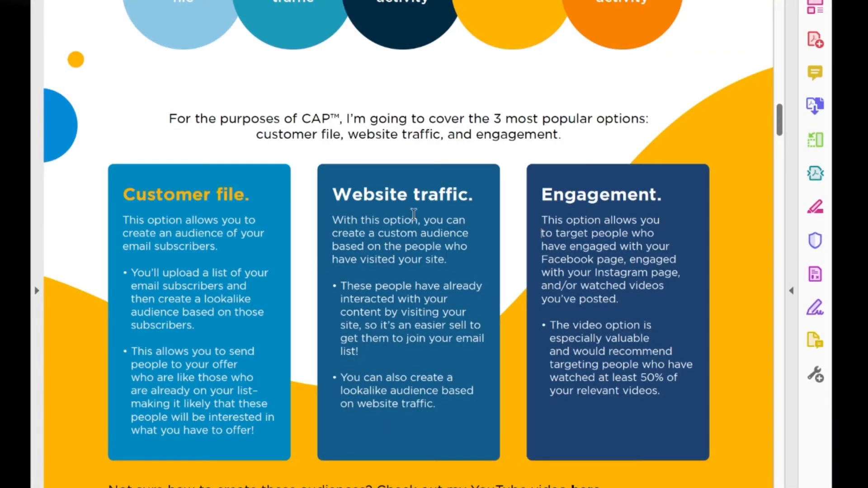
scroll(637, 199, "down", 3)
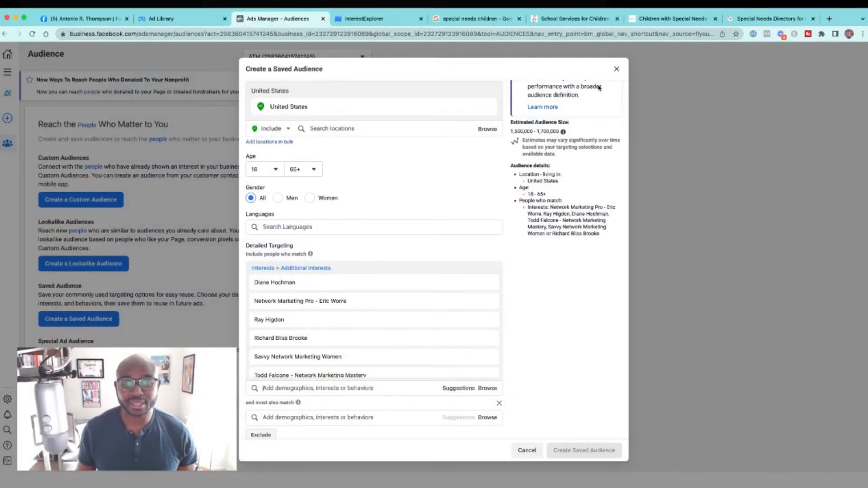
Step: Close the unsaved saved-audience form and start a custom audience using Video as its Meta source
left_click(615, 71)
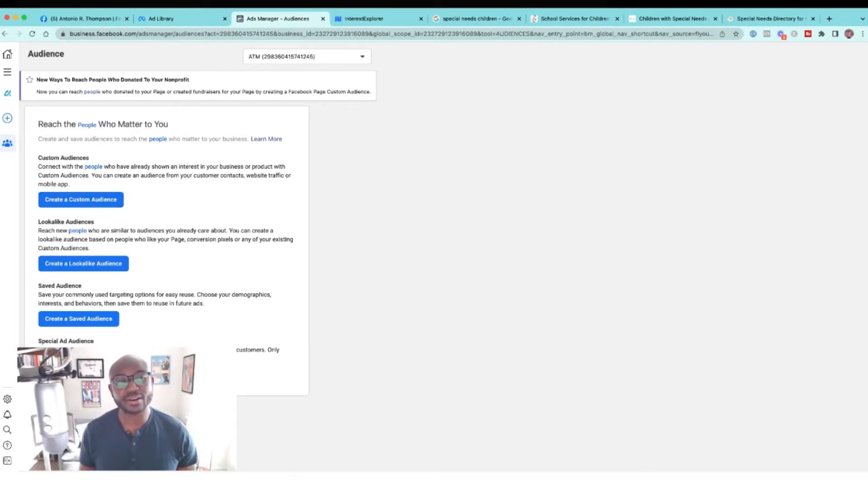
left_click(97, 202)
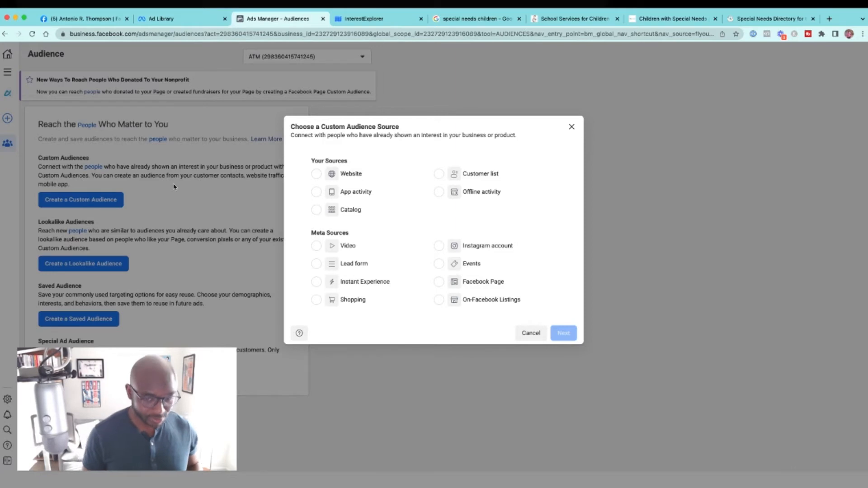
key("super+equal")
key("super+equal")
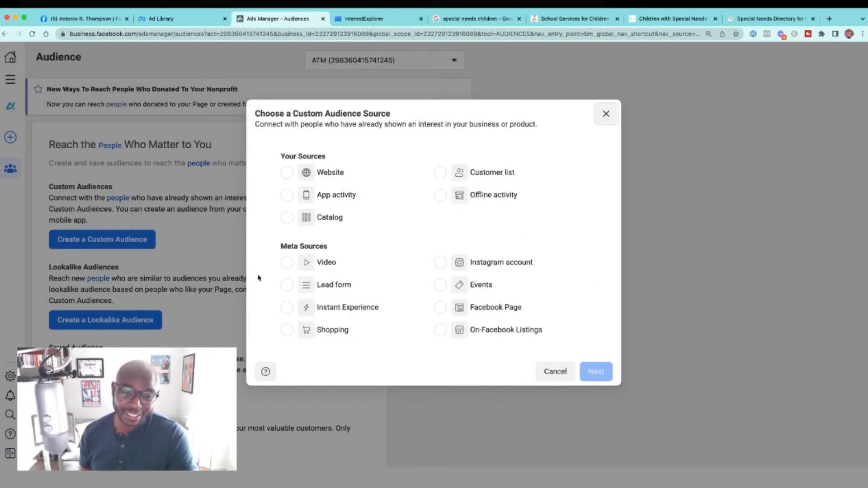
left_click(286, 262)
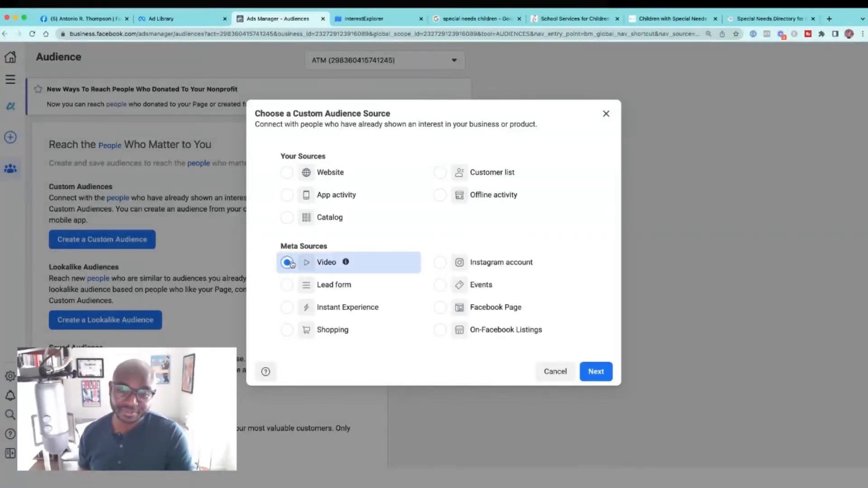
left_click(598, 369)
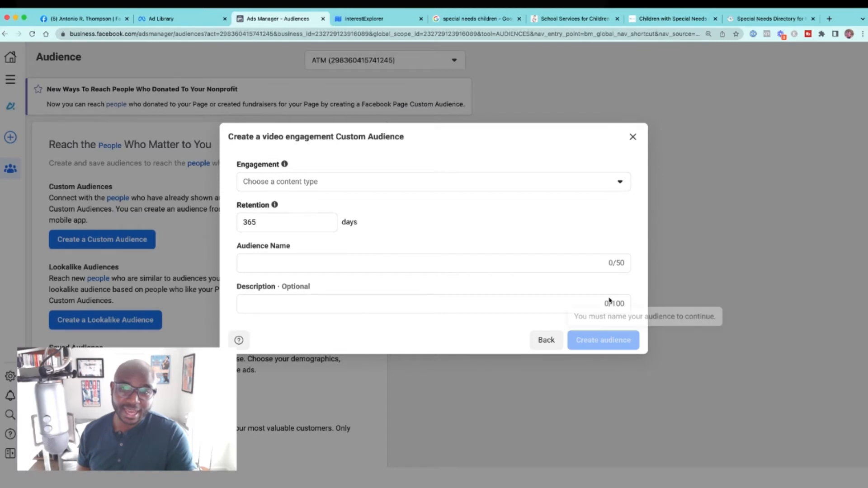
Step: Set the video audience's engagement type to people who have watched at 75% of your video
left_click(619, 181)
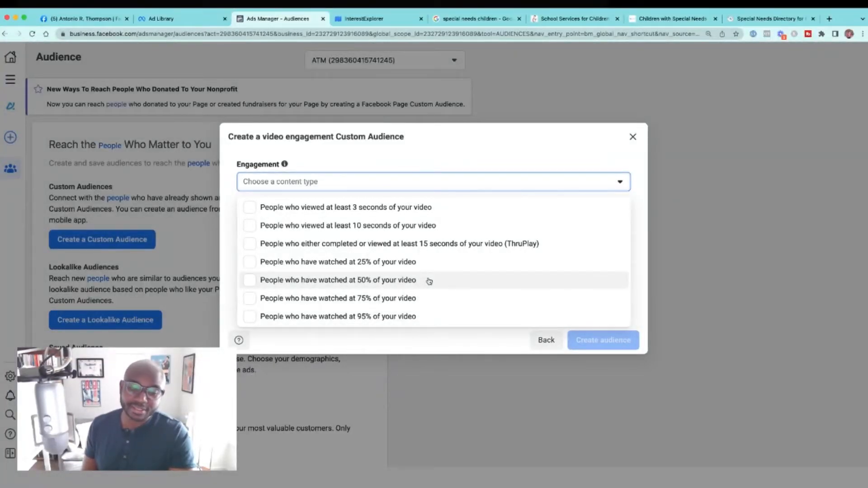
left_click(421, 299)
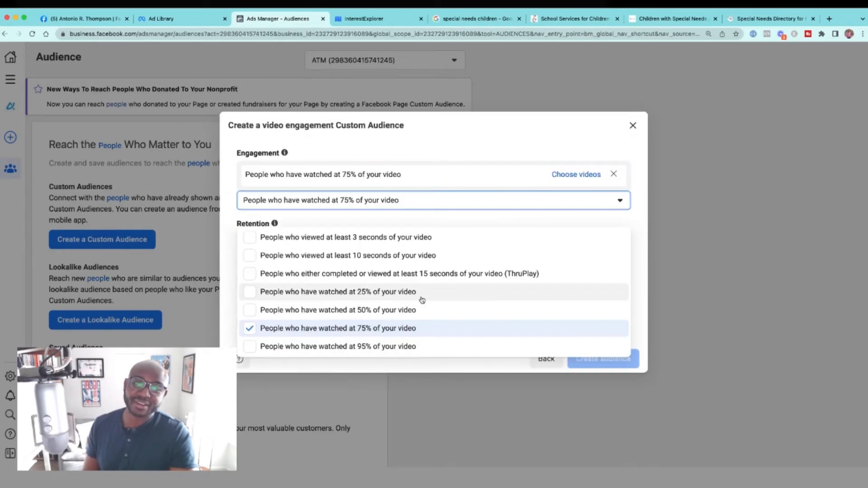
left_click(487, 131)
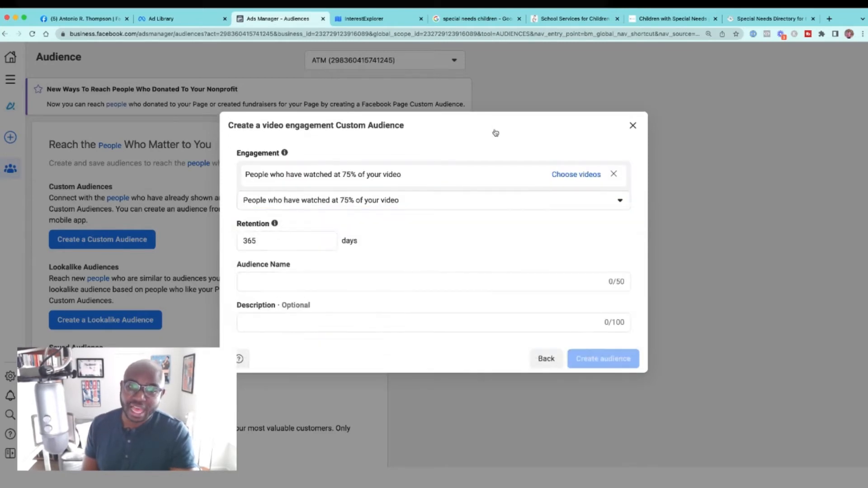
Step: Choose all three listed videos from the Divine Masculine Voices page for the 75% engagement rule and confirm the selection
left_click(573, 175)
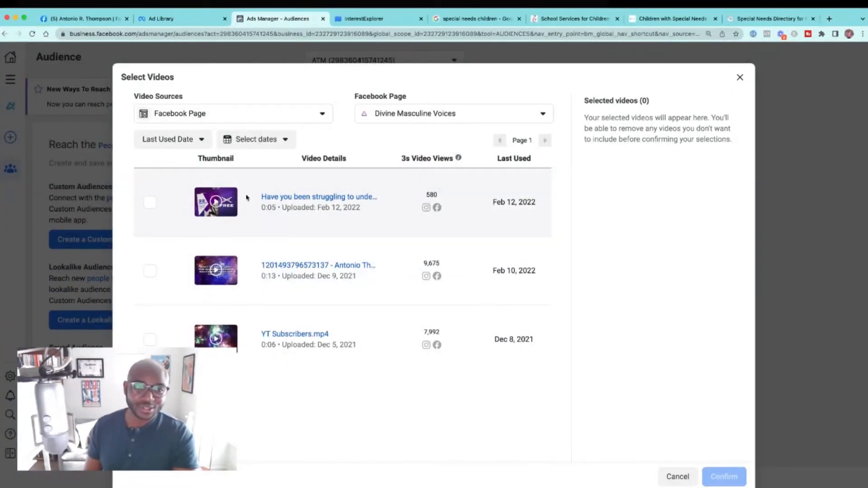
left_click(150, 202)
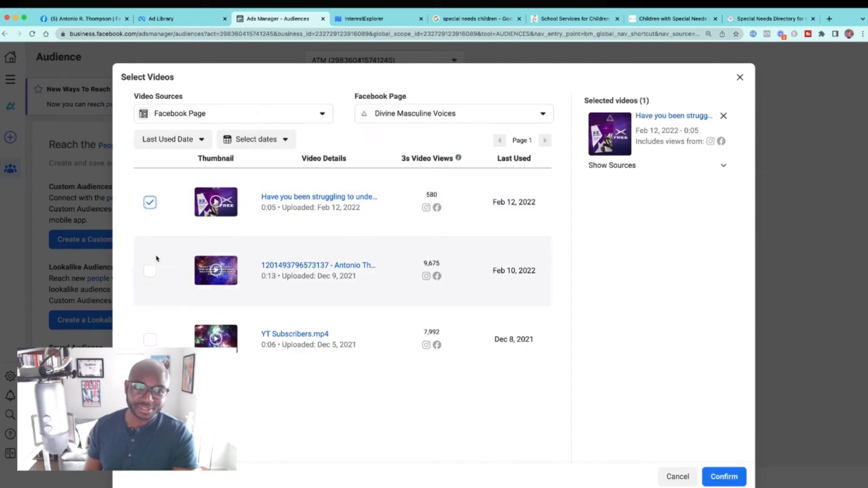
left_click(149, 270)
left_click(149, 340)
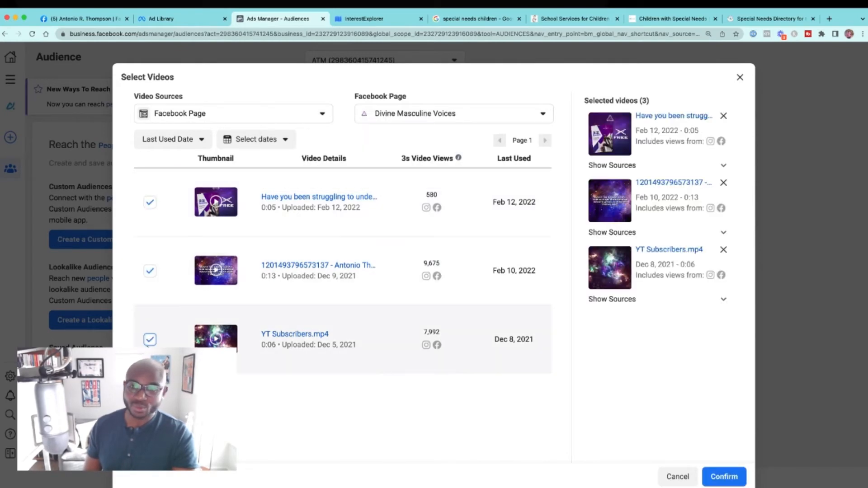
left_click(723, 476)
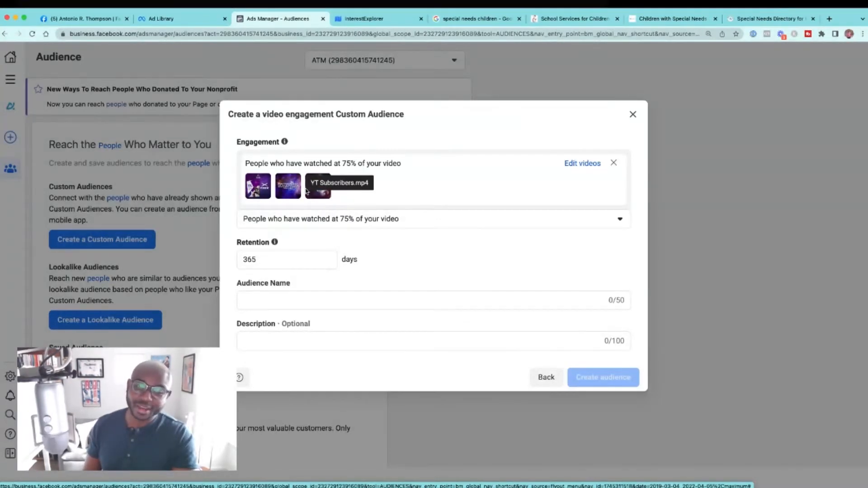
Step: Name the video engagement audience "Video Views Last 365 Days" and create it
mouse_move(275, 245)
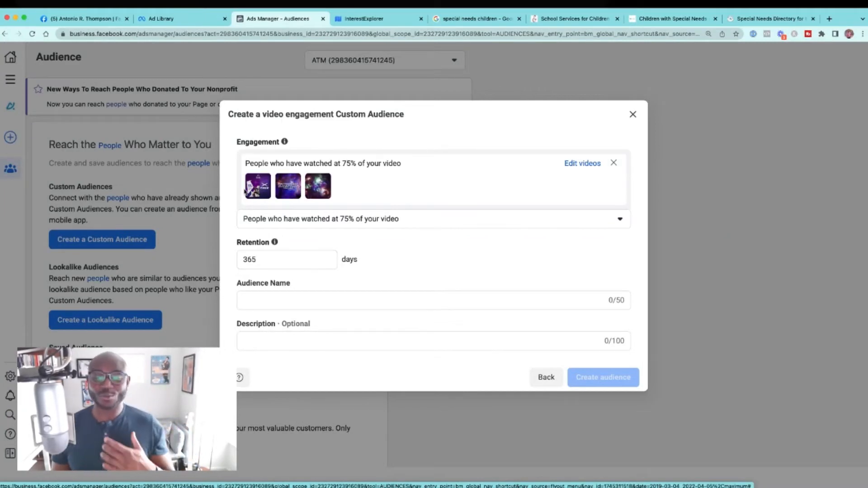
left_click(270, 298)
type("VIew")
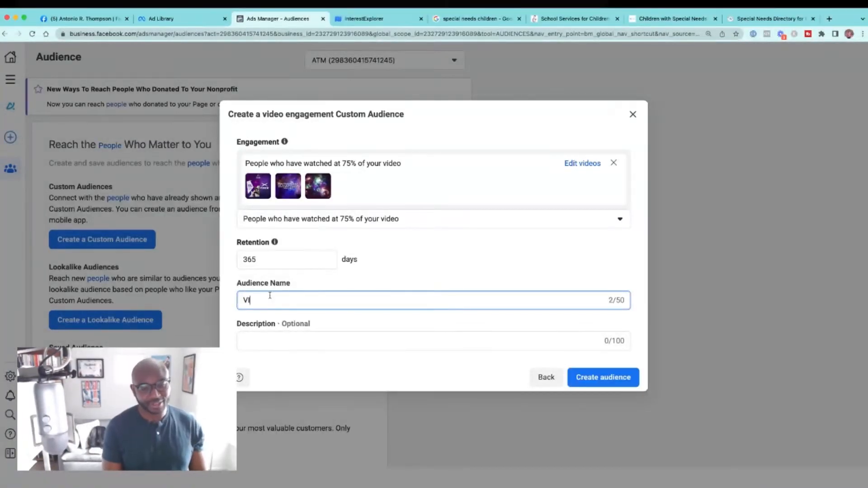
key("BackSpace")
key("BackSpace")
type("ide")
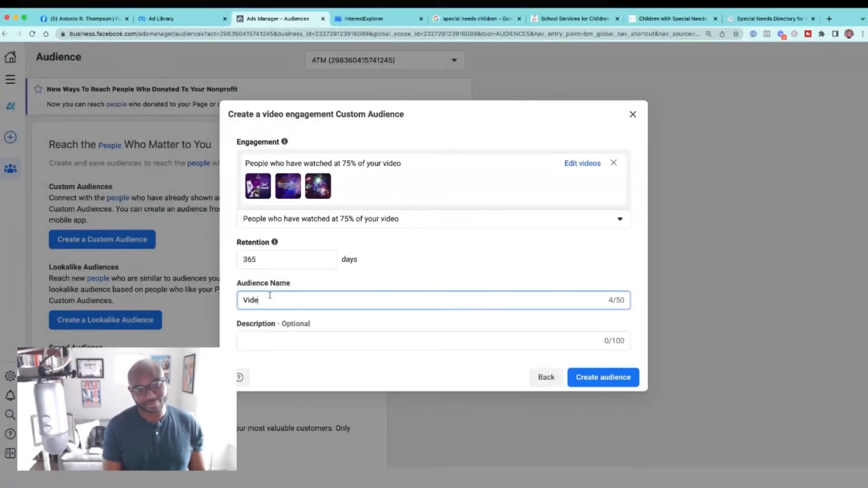
type("o Views Last 365 Days")
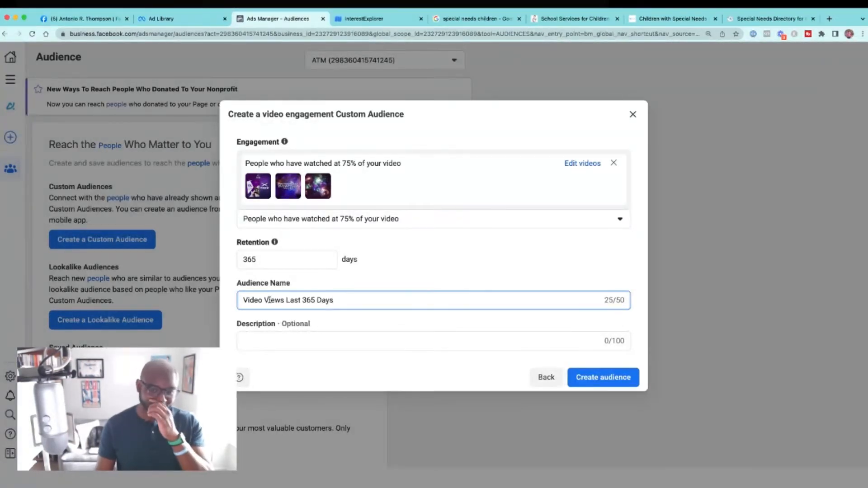
left_click(608, 385)
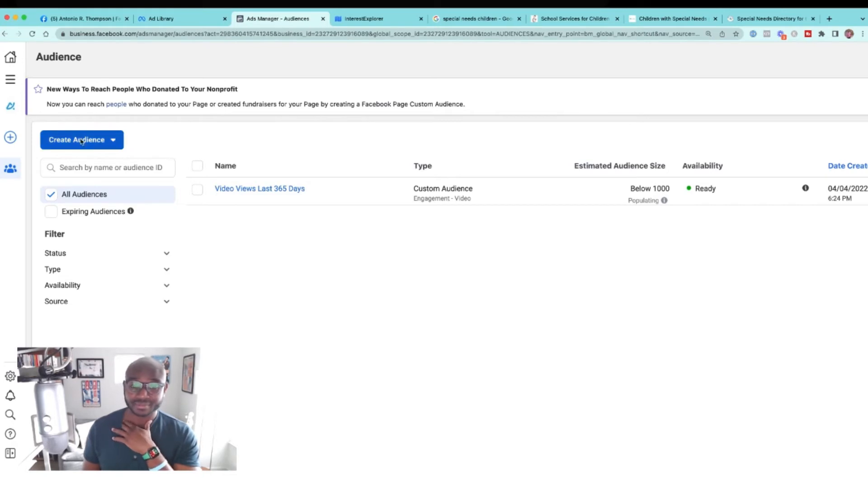
Step: Dismiss the audience creation confirmation and start another custom audience with Facebook Page as its source
left_click(60, 134)
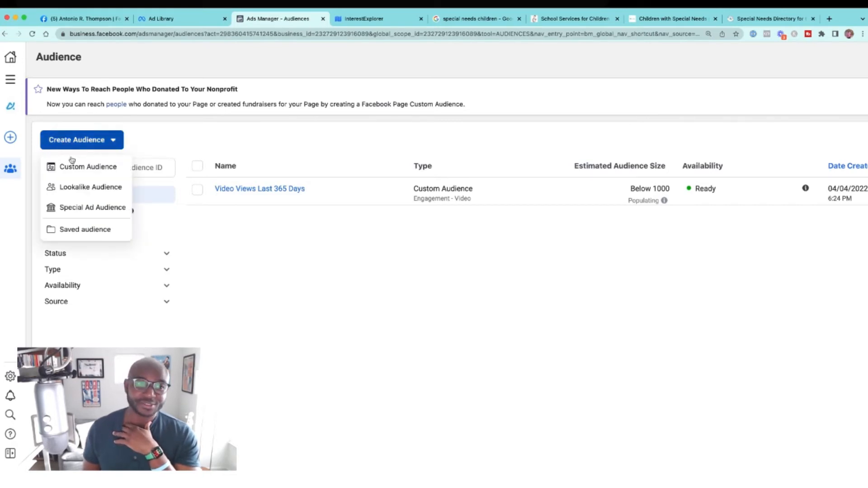
left_click(74, 167)
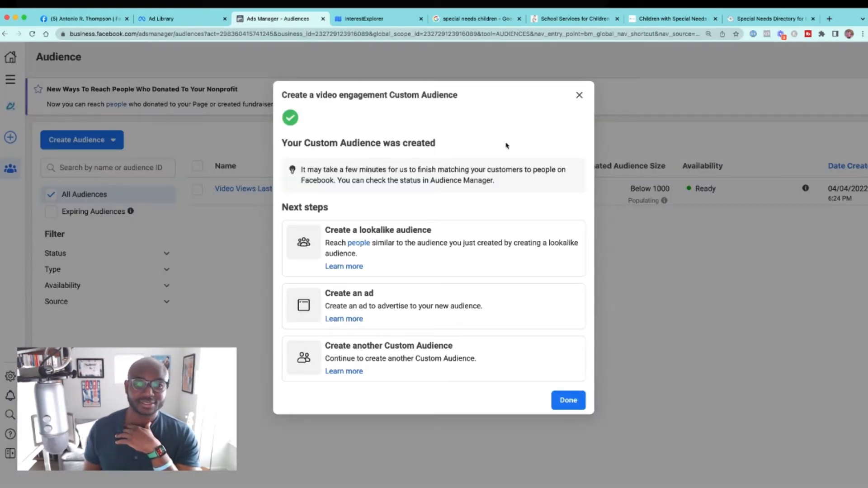
left_click(579, 95)
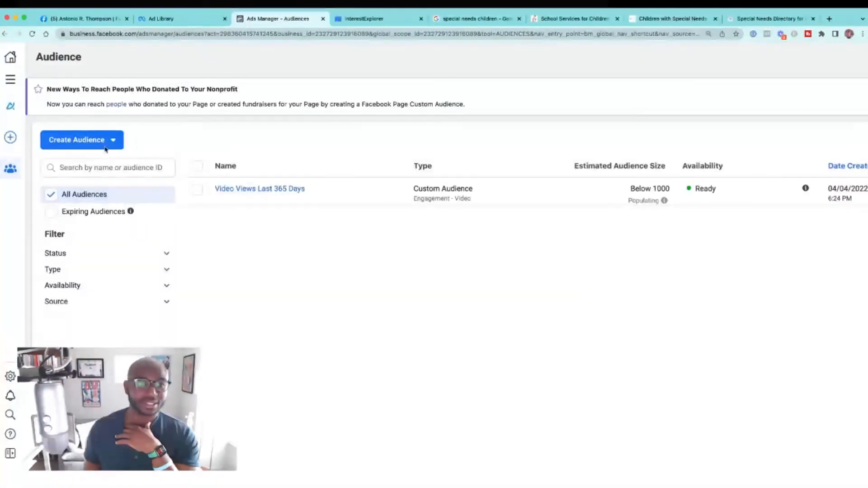
left_click(97, 140)
left_click(87, 166)
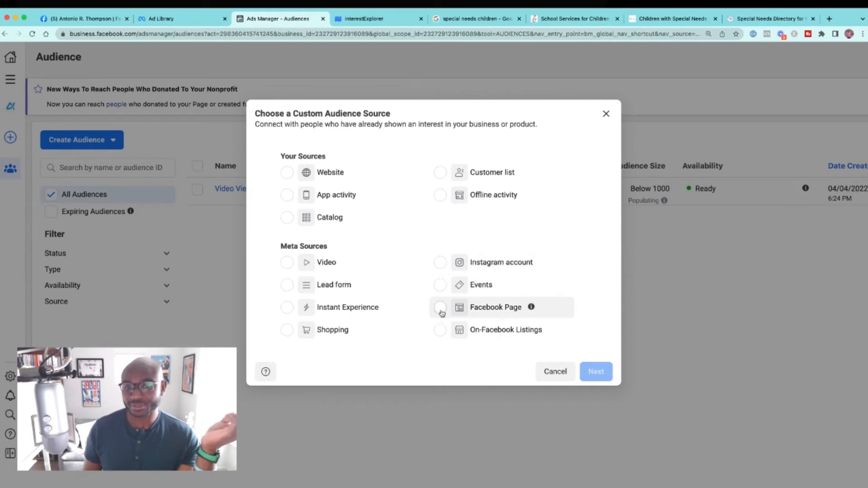
left_click(470, 309)
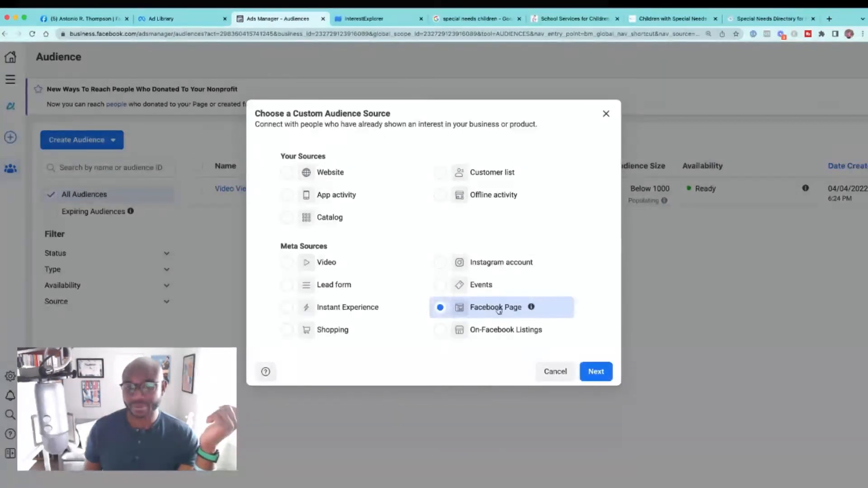
left_click(596, 371)
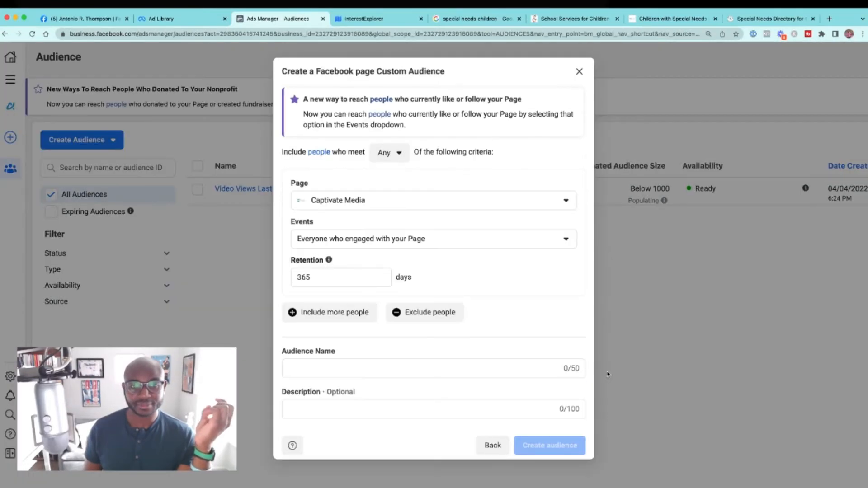
Step: Set the audience's page to the advertiser's own-name page and keep everyone who engaged with the Page as the event
left_click(483, 200)
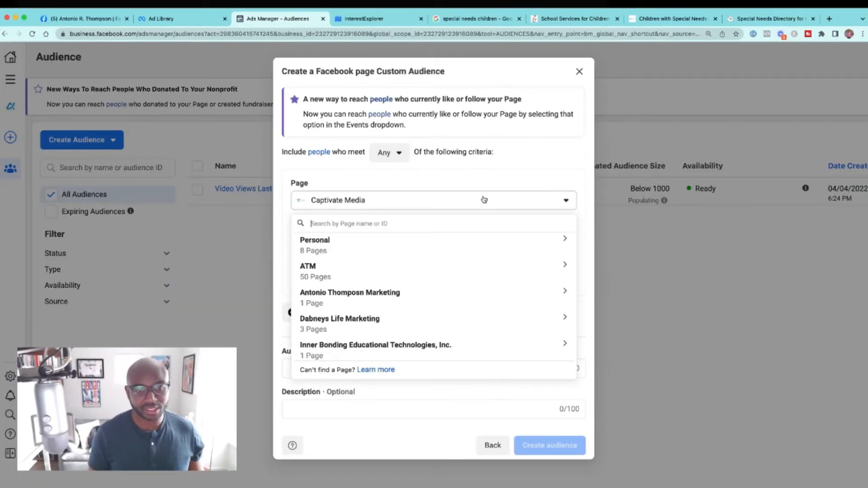
type("Antonio")
left_click(391, 352)
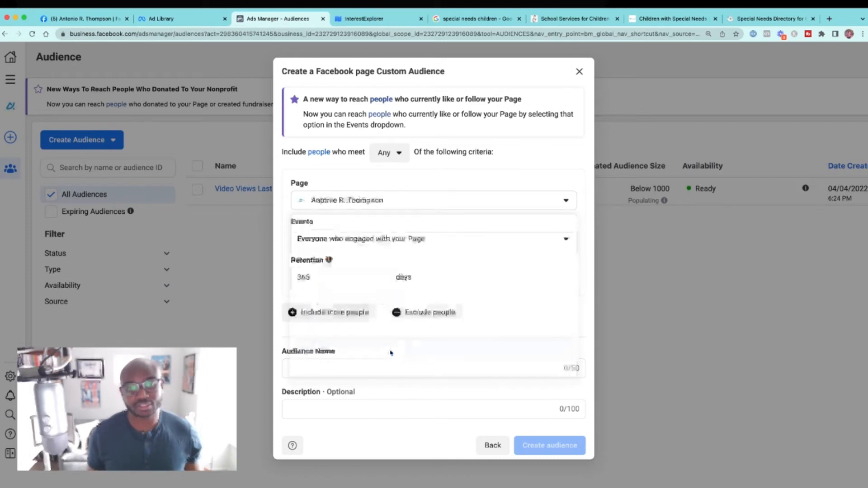
left_click(368, 240)
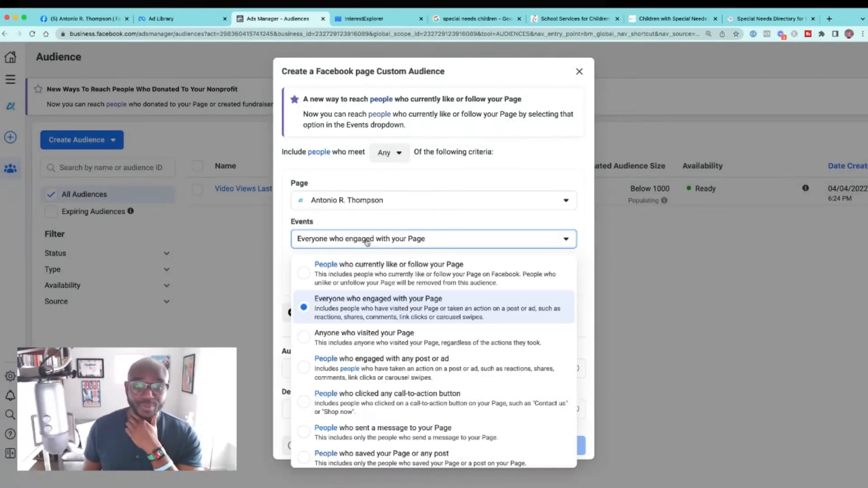
scroll(389, 284, "down", 1)
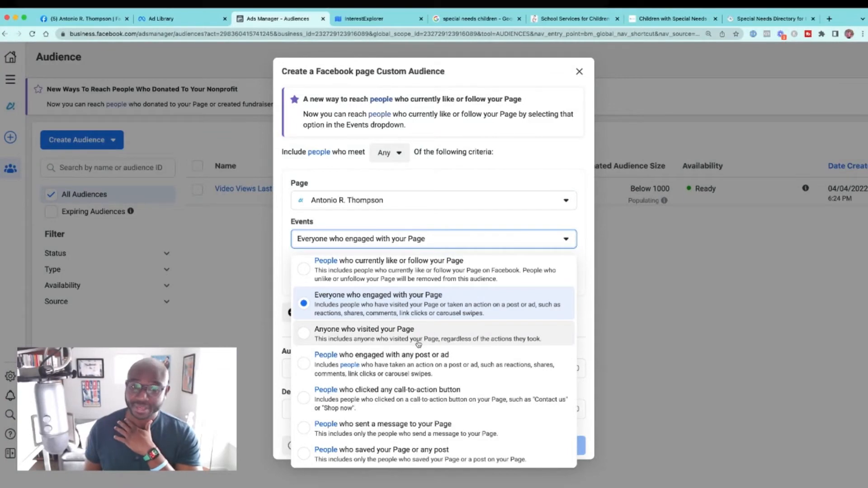
left_click(357, 307)
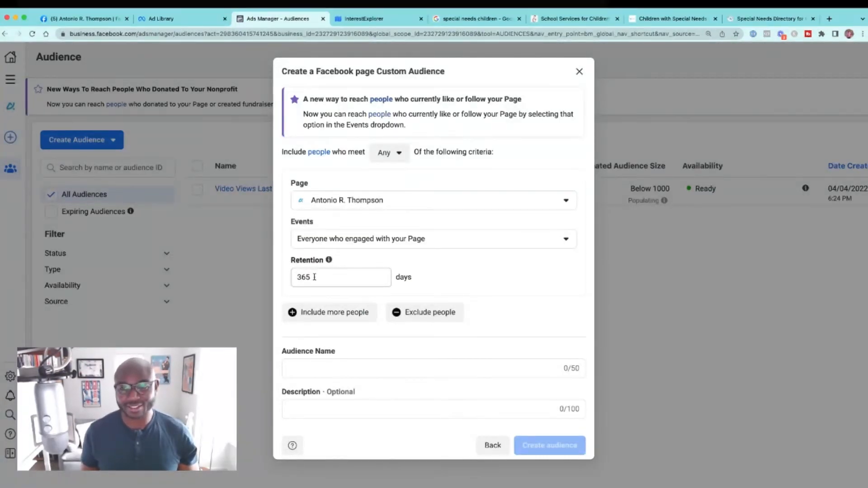
Step: Name the page audience "FB Page Engagement 365 Days", create it and dismiss the confirmation
left_click(333, 367)
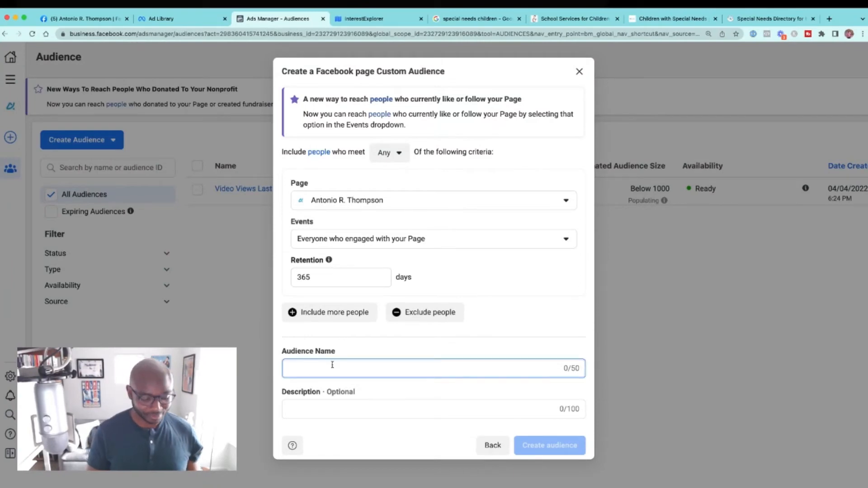
type("P(code)")
key("BackSpace")
key("BackSpace")
key("BackSpace")
key("BackSpace")
key("BackSpace")
key("BackSpace")
key("BackSpace")
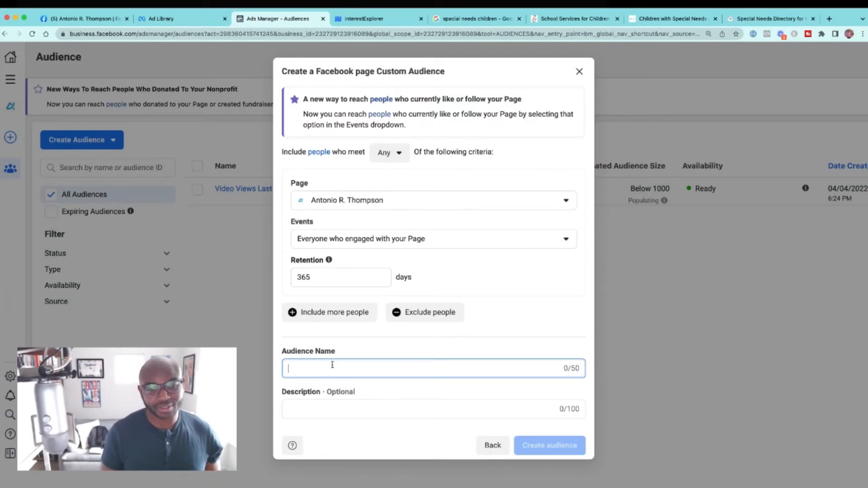
type("FB Page N")
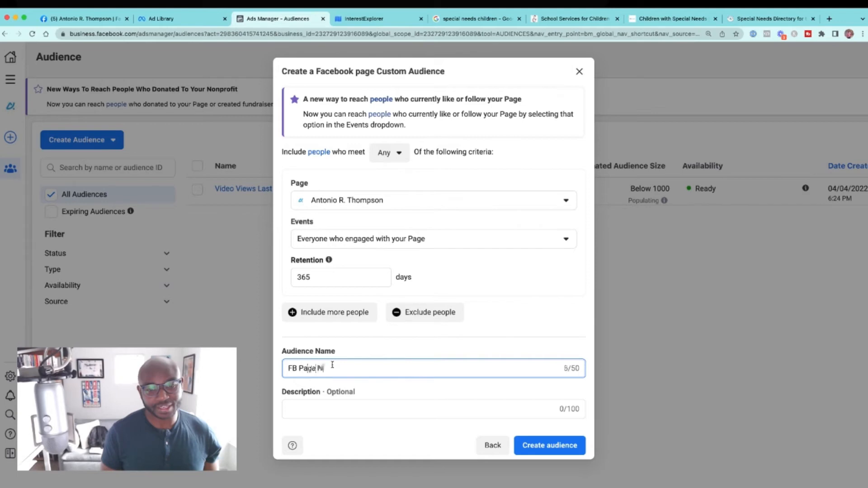
key("BackSpace")
type("Engage")
key("BackSpace")
key("BackSpace")
key("BackSpace")
type("gagement 365d")
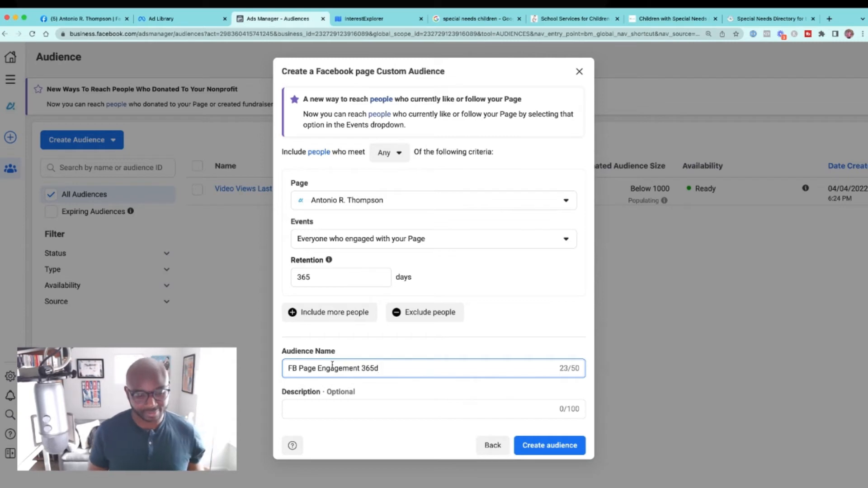
type(" Days")
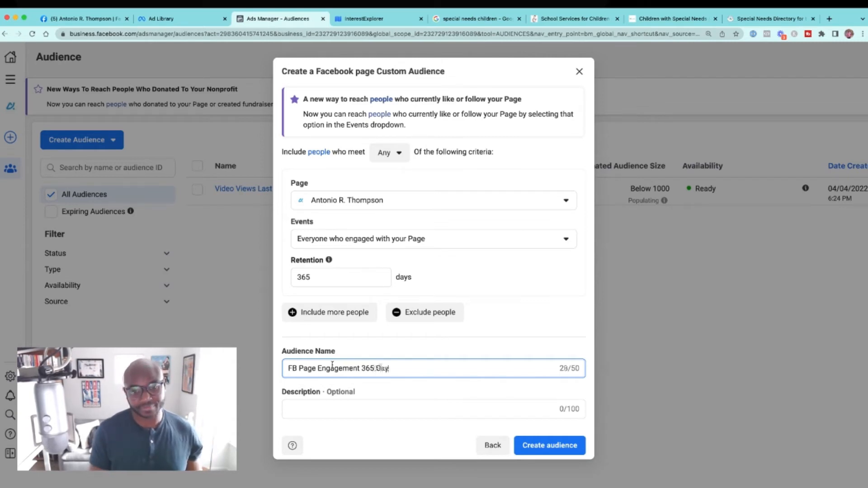
left_click(515, 443)
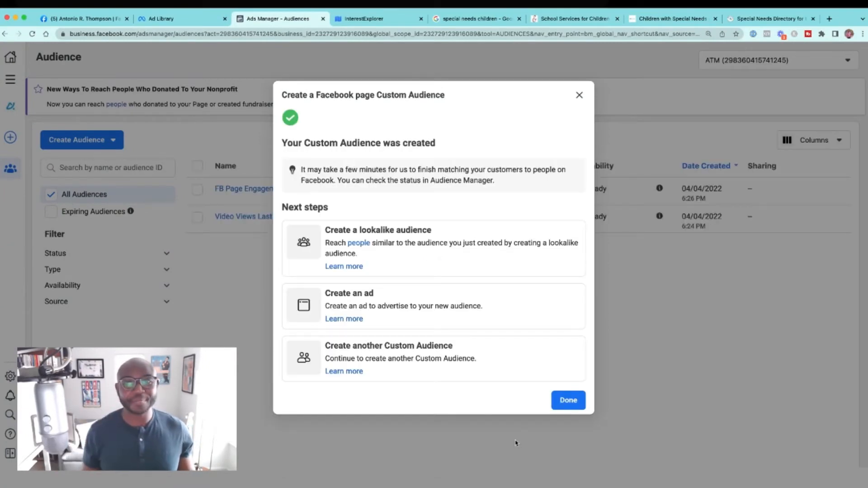
left_click(578, 95)
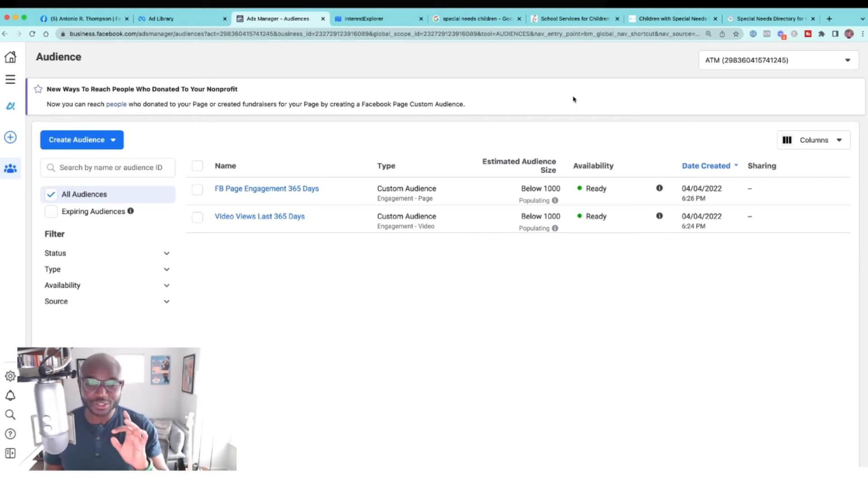
Step: Start another custom audience with Customer list as its source and continue to preparing the list
mouse_move(303, 187)
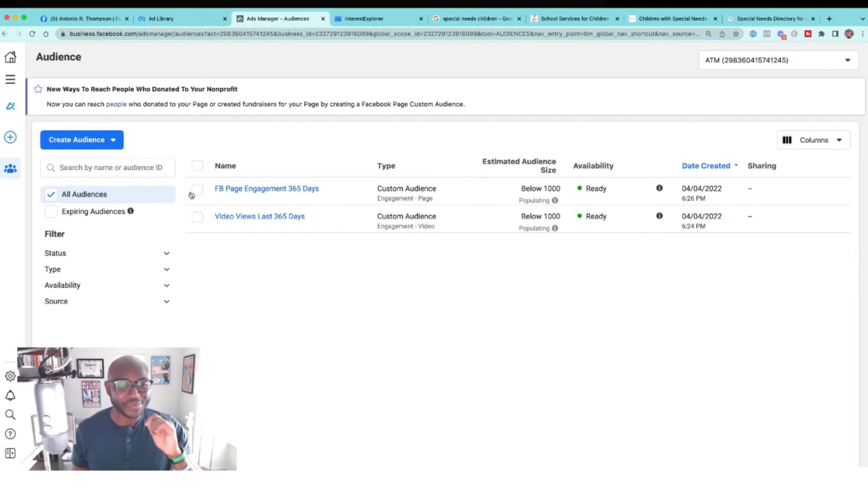
left_click(101, 142)
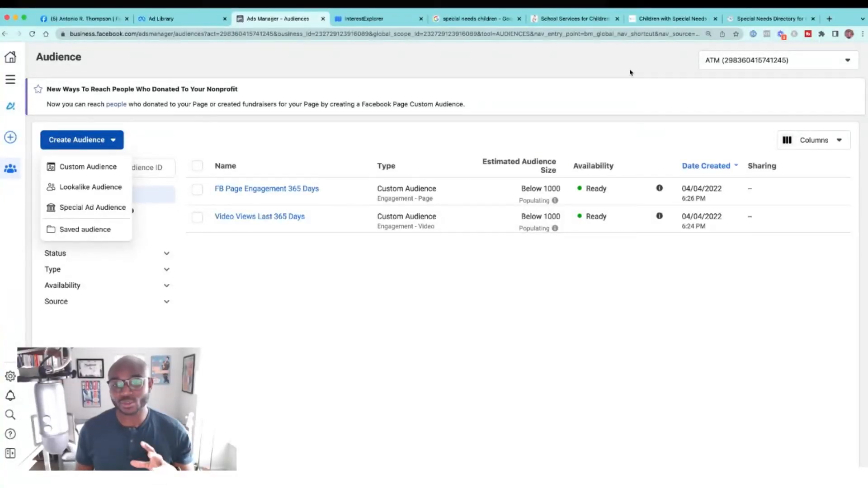
left_click(102, 169)
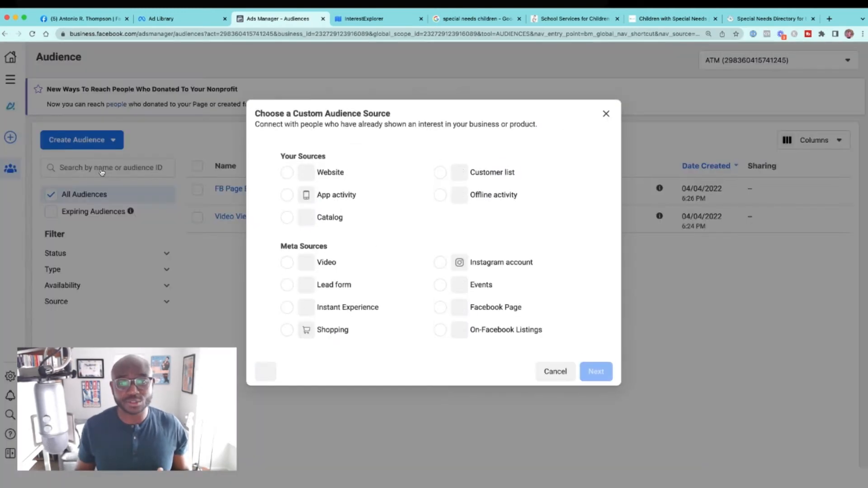
left_click(440, 177)
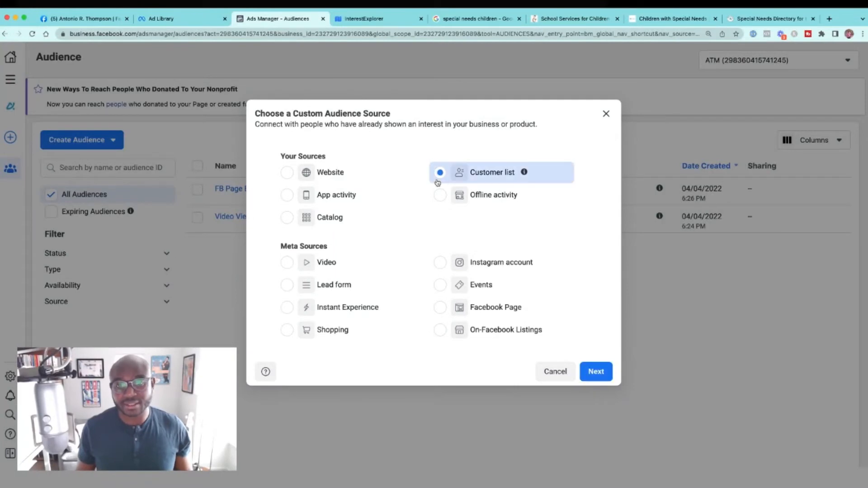
left_click(609, 376)
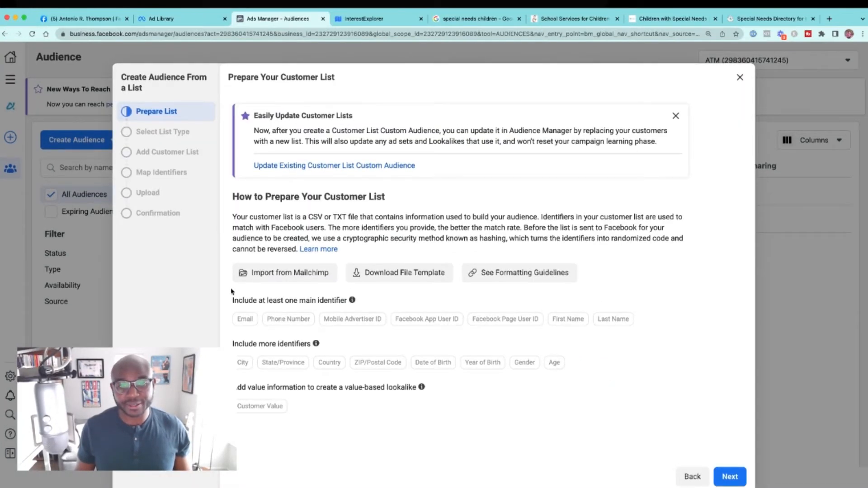
Step: Download the customer list file template and specify that the list includes a customer value column
left_click(391, 272)
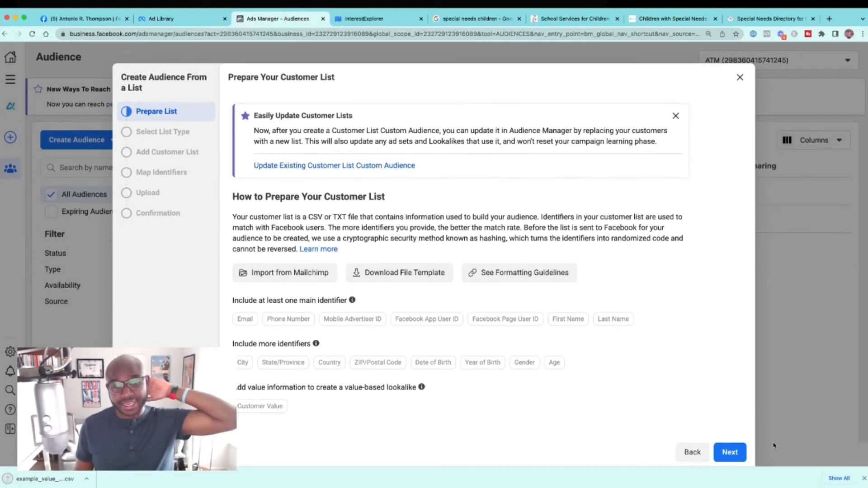
left_click(730, 456)
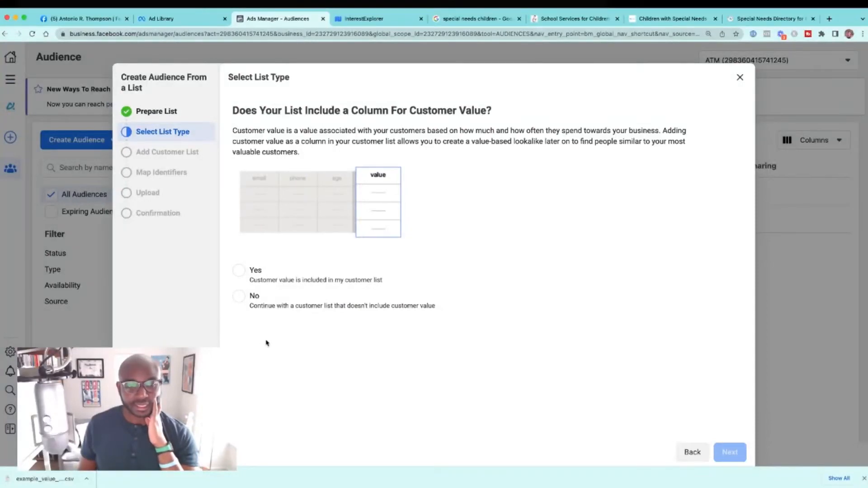
left_click(239, 296)
left_click(239, 271)
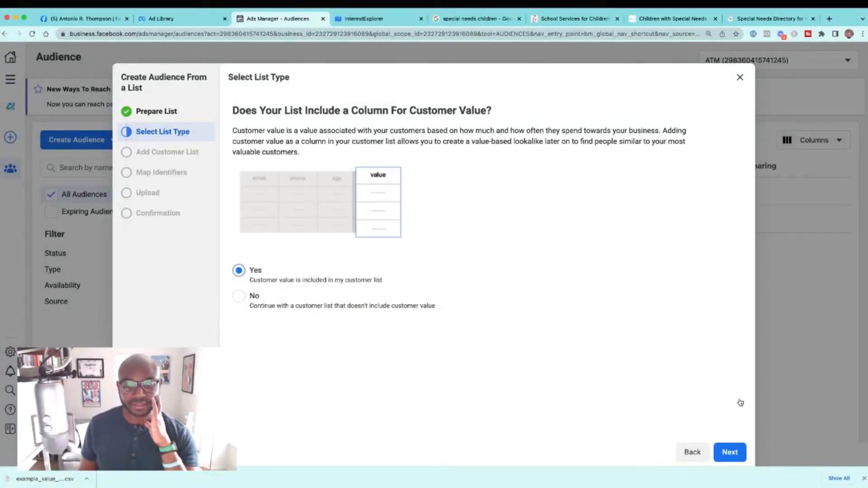
left_click(731, 457)
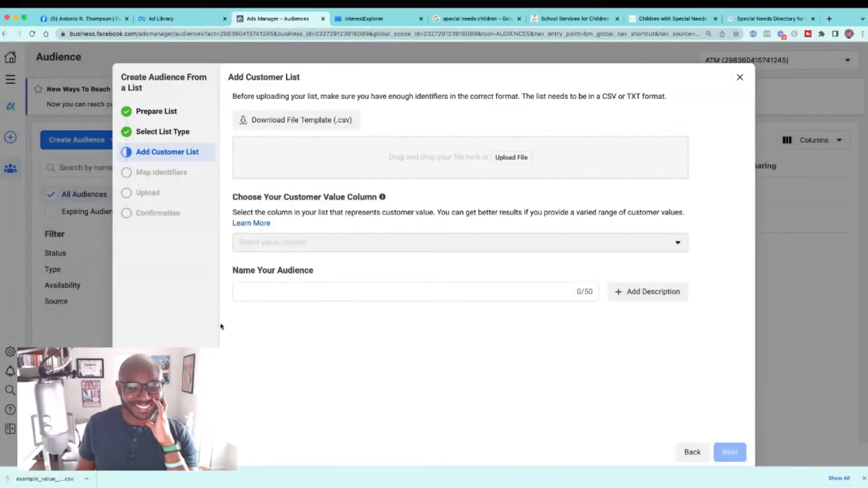
Step: Upload the downloaded example_value_based_audience_file (1).csv as the customer list and name the audience "Buyers List"
left_click_drag(38, 481, 477, 158)
left_click(398, 295)
key("BackSpace")
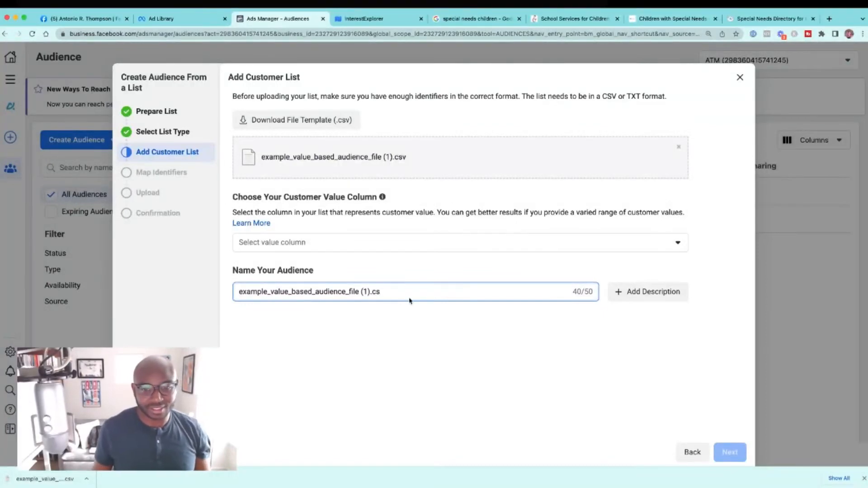
triple_click(234, 293)
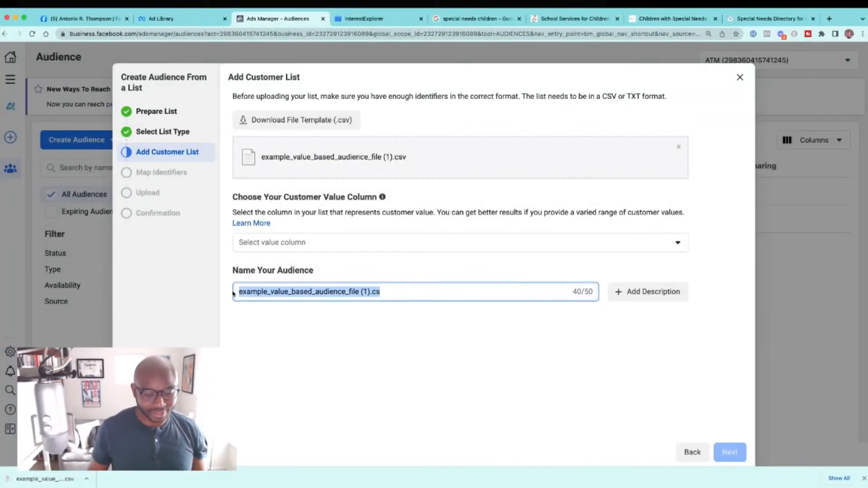
key("BackSpace")
type("Buyers Lift")
Step: Choose the "value" column as the customer value column and continue to identifier mapping
left_click(298, 244)
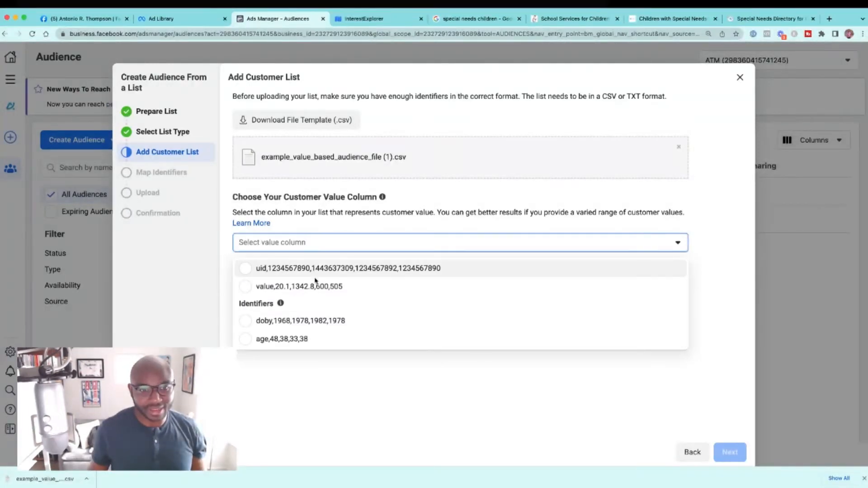
left_click(315, 286)
left_click(729, 450)
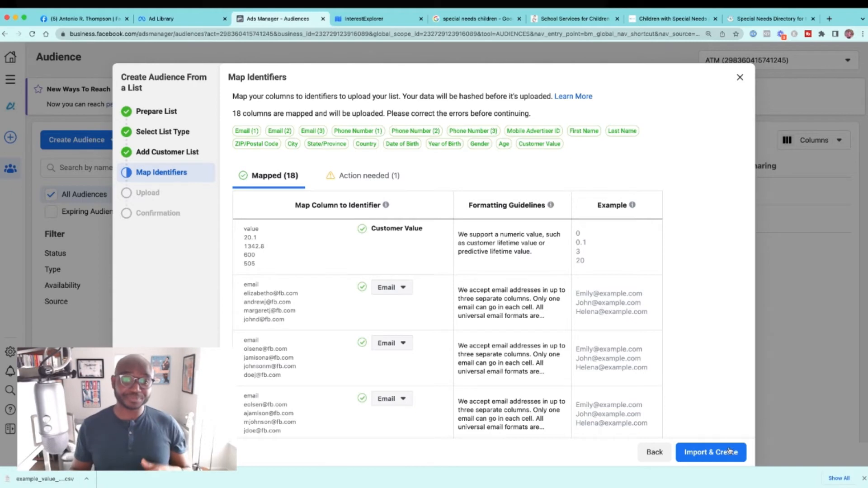
Step: Review the mapped identifiers through the age column, import the list to create the audience and close the confirmation
scroll(655, 280, "down", 5)
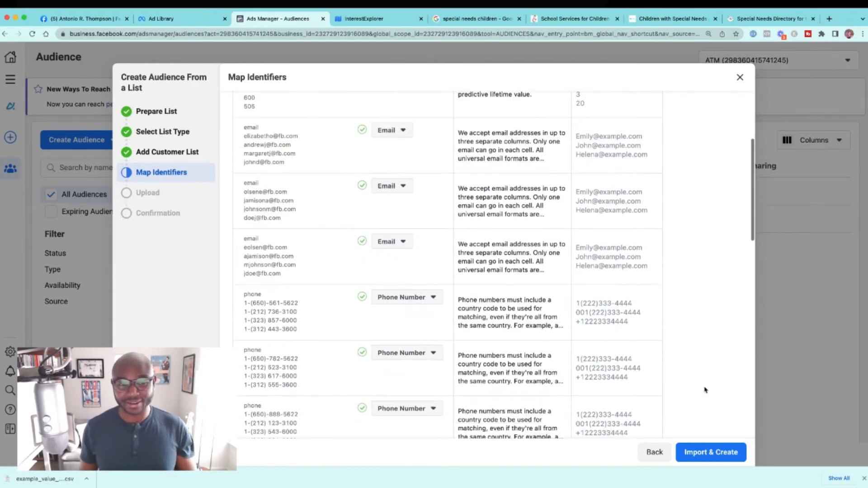
scroll(320, 341, "down", 4)
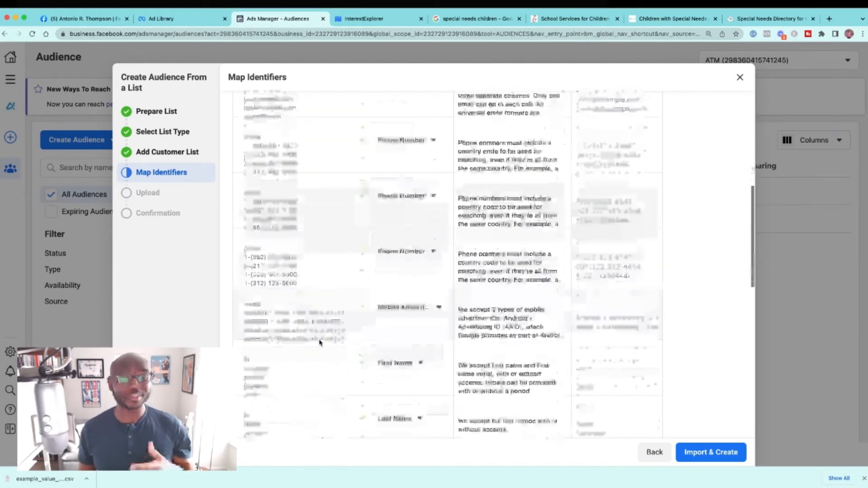
scroll(319, 342, "down", 4)
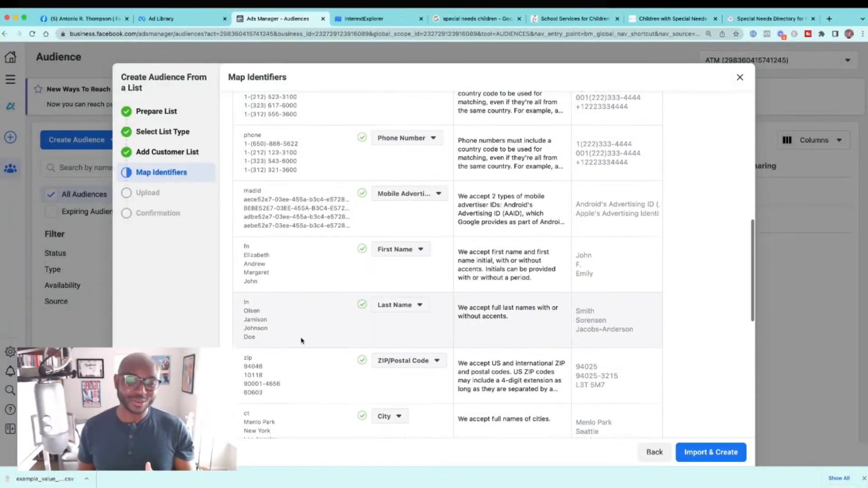
scroll(300, 340, "down", 7)
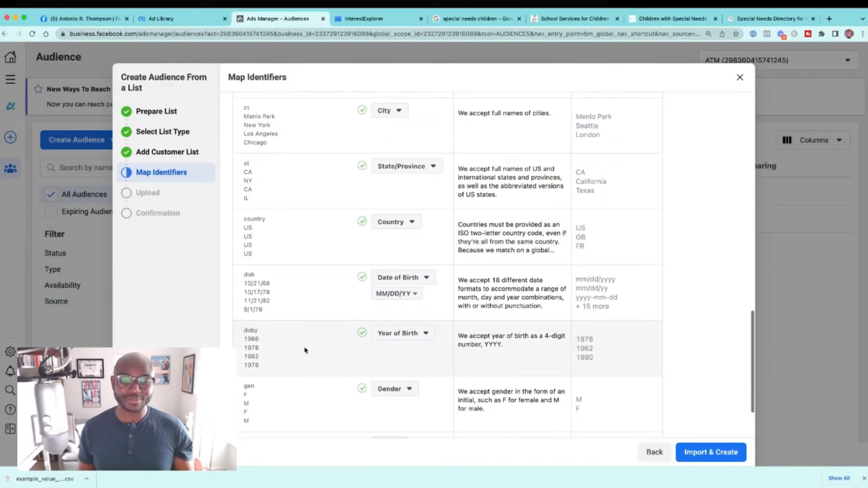
scroll(305, 350, "down", 2)
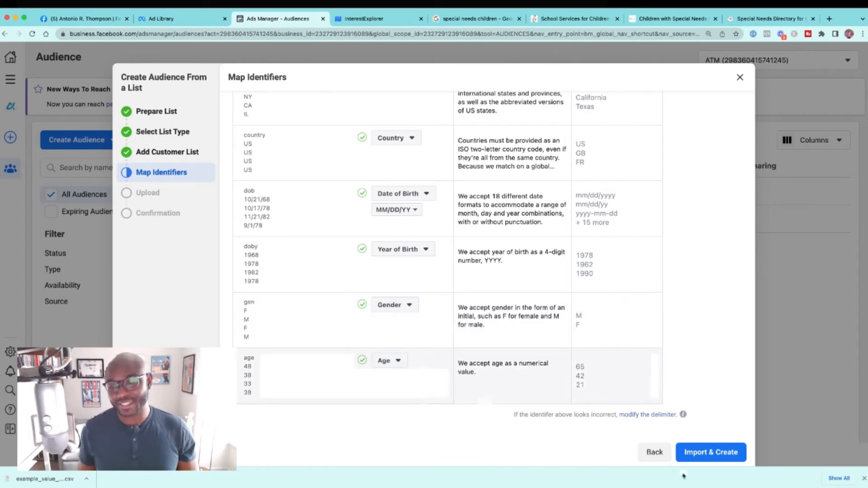
left_click(709, 453)
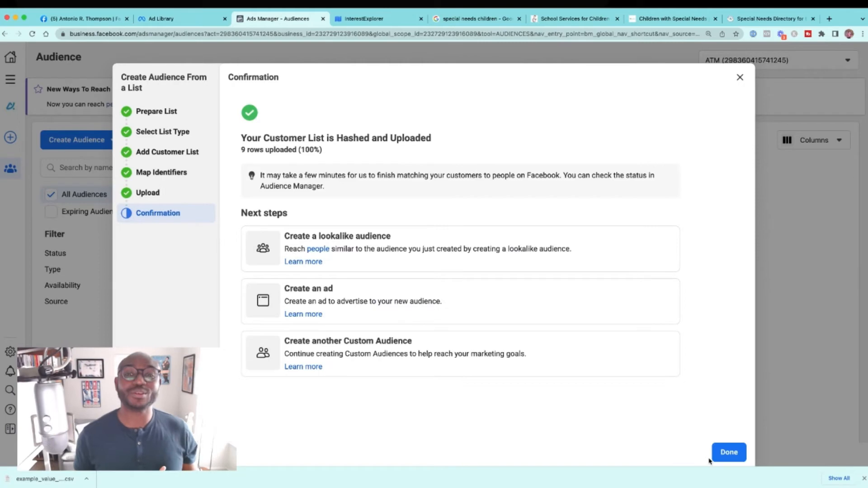
left_click(713, 459)
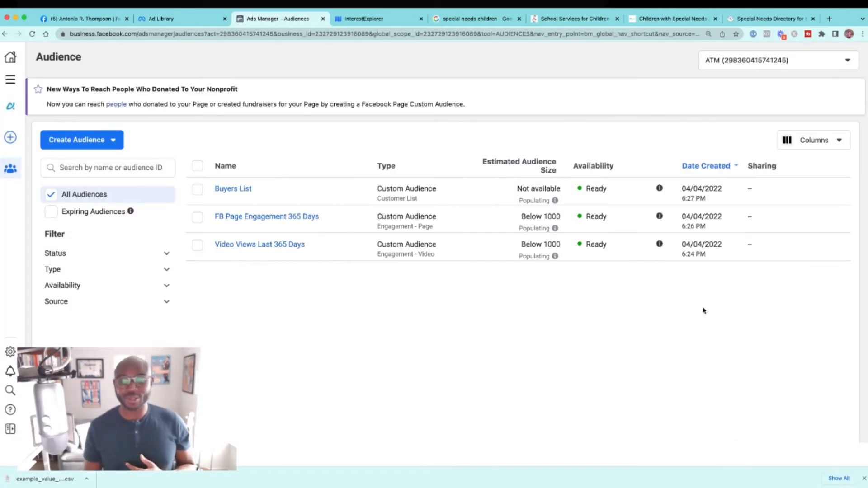
Step: Start a lookalike audience with "Video Views Last 365 Days" as its source
mouse_move(555, 256)
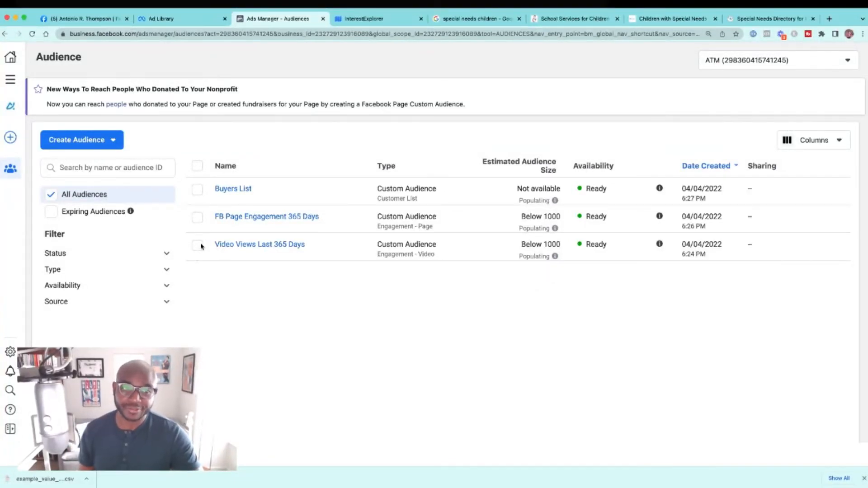
mouse_move(251, 216)
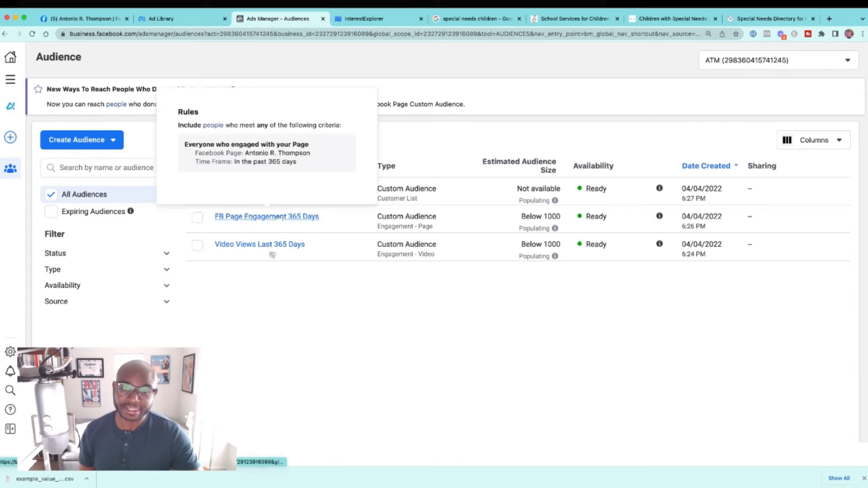
mouse_move(235, 193)
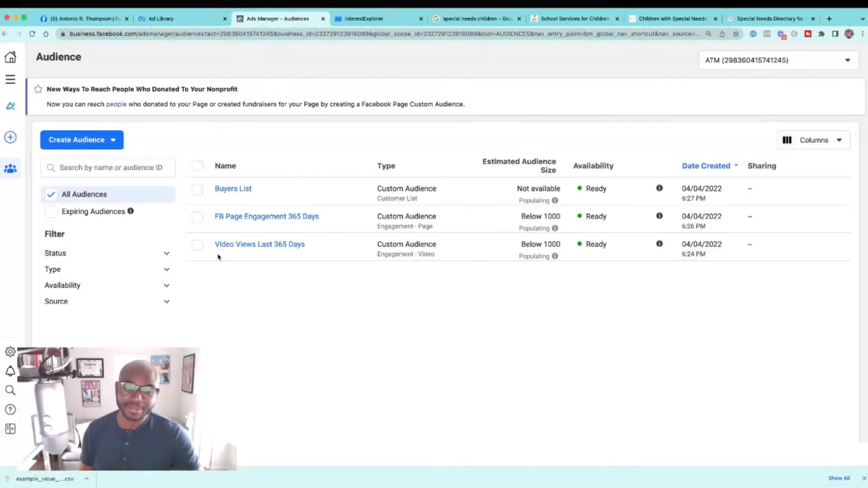
left_click(199, 249)
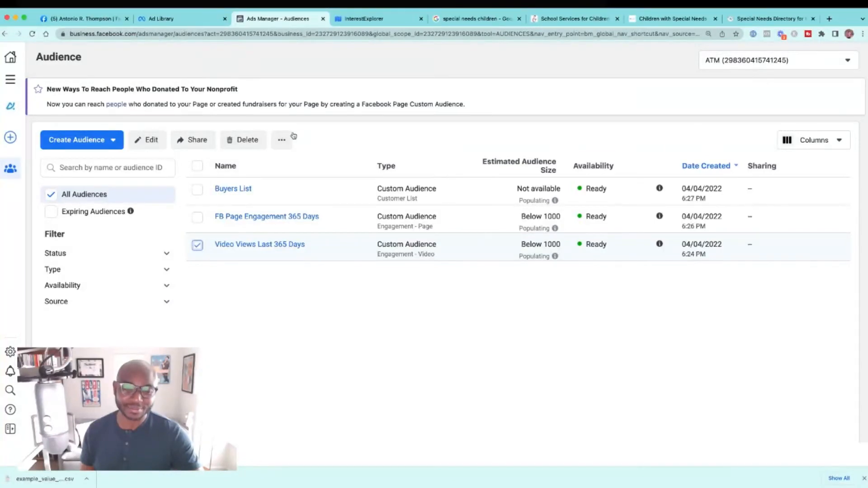
left_click(287, 140)
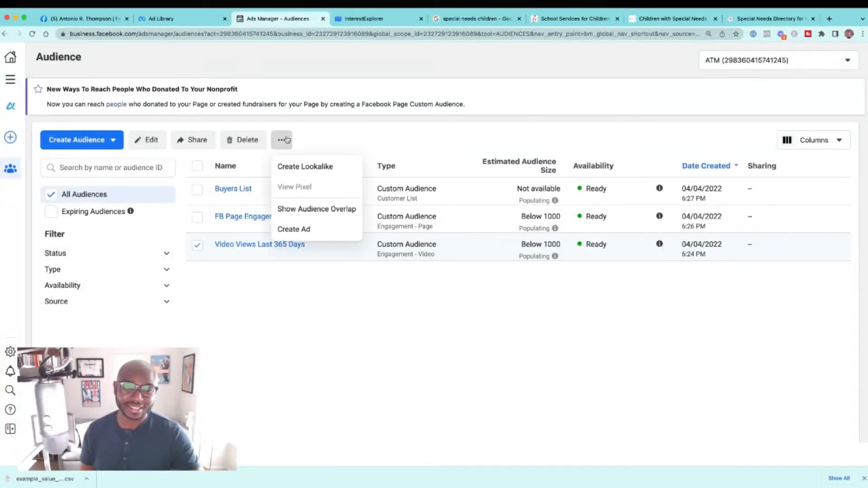
left_click(292, 166)
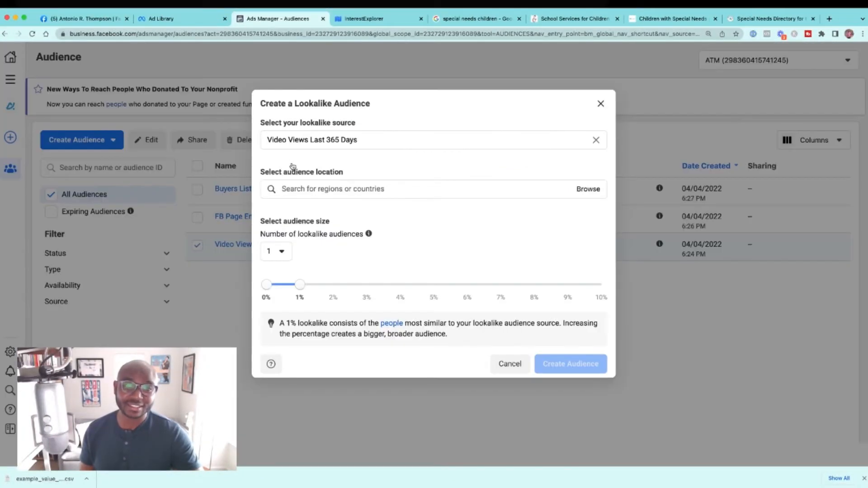
Step: Set the lookalike's location to United States, keep one audience at 1% and create it
left_click(303, 189)
type("United States")
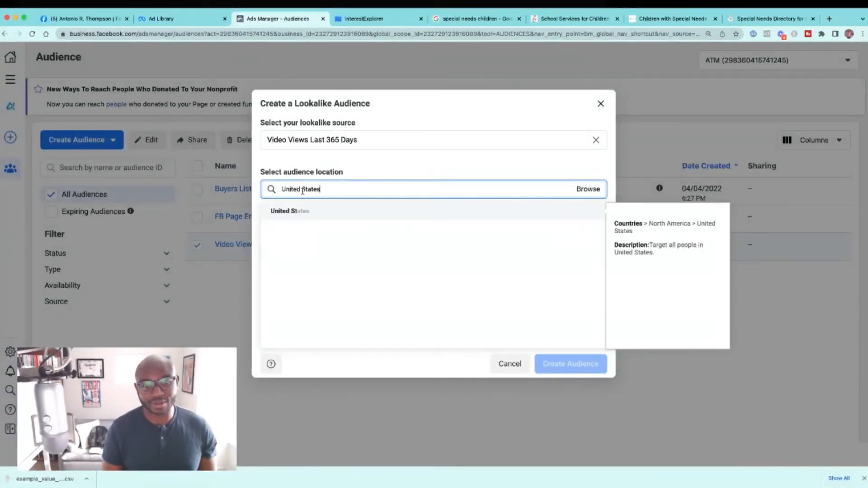
left_click(289, 210)
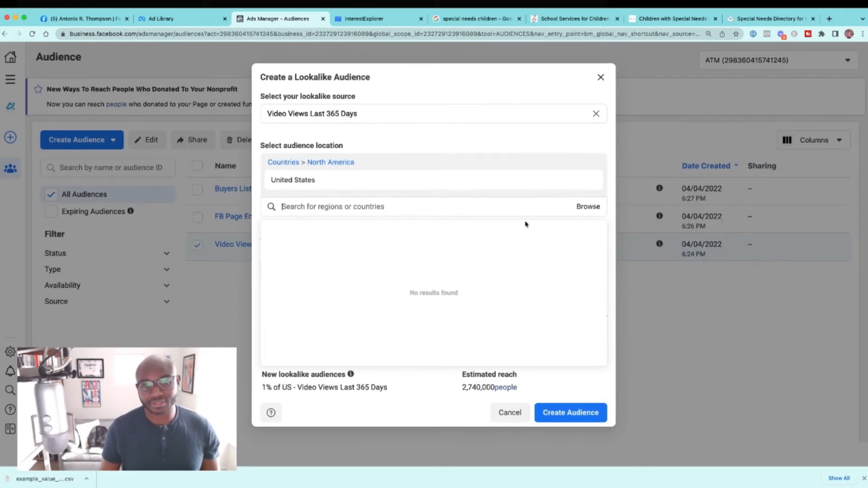
left_click(531, 192)
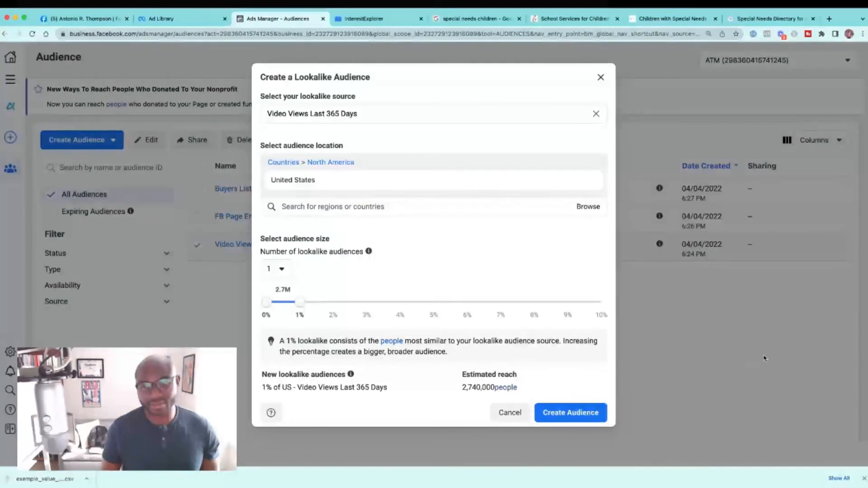
left_click(598, 414)
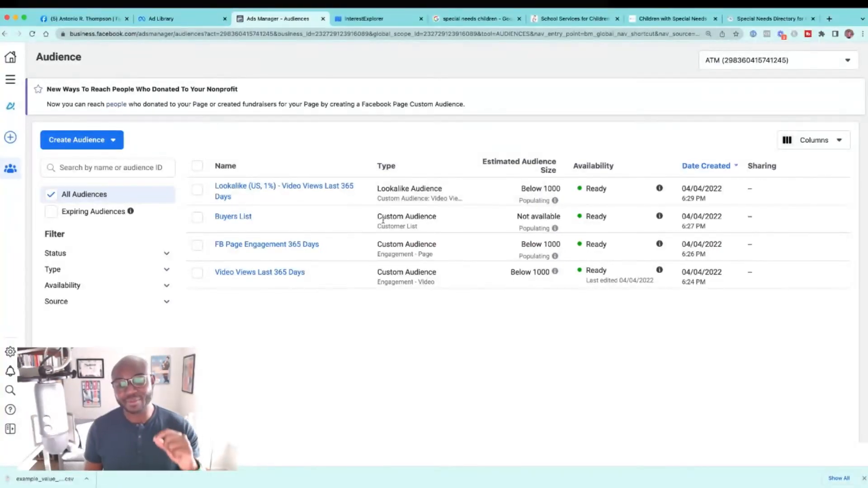
Step: Create a 1% lookalike audience for United States with "FB Page Engagement 365 Days" as its source
mouse_move(246, 279)
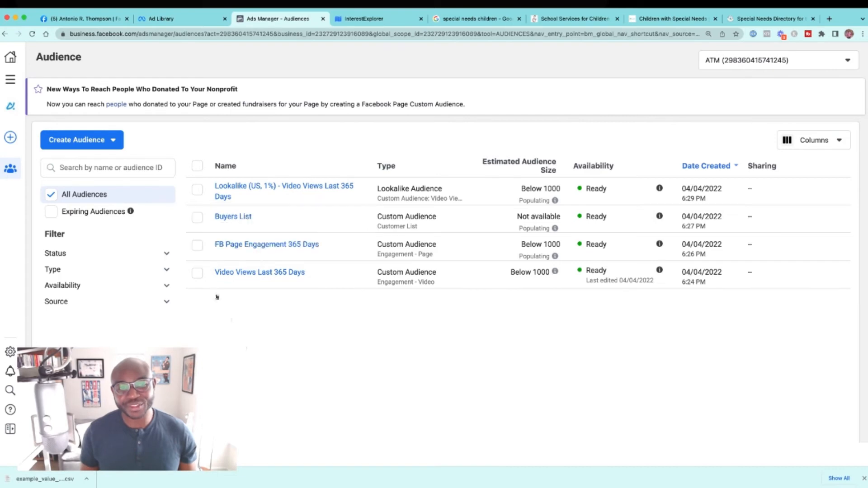
left_click(197, 246)
left_click(277, 140)
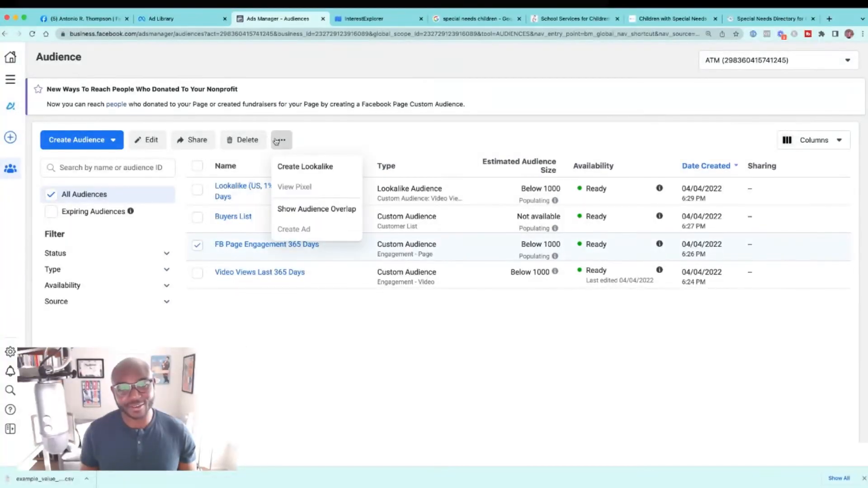
left_click(292, 166)
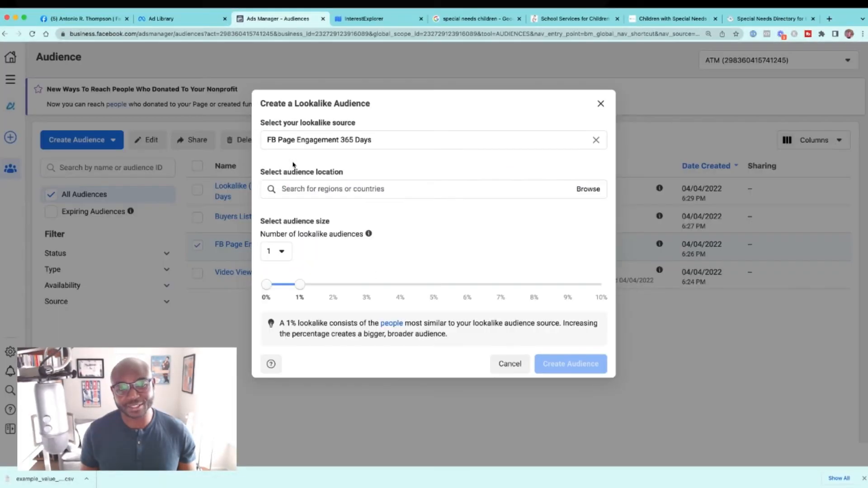
left_click(359, 188)
type("u")
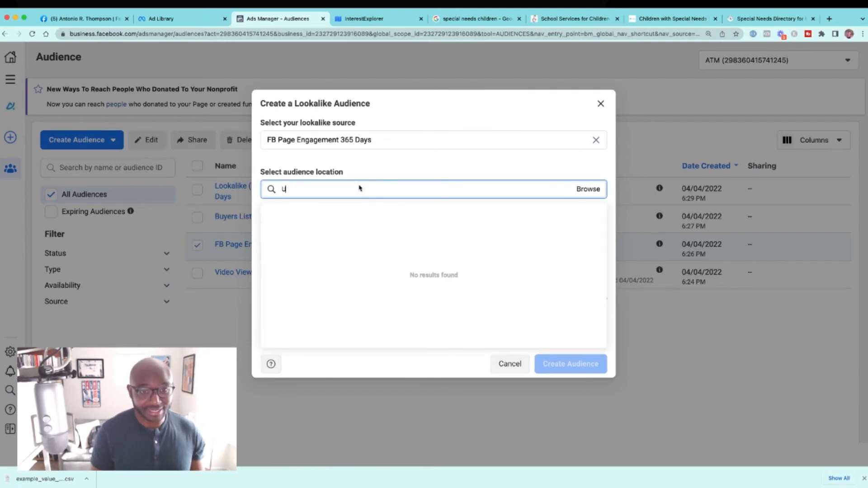
type("nited State")
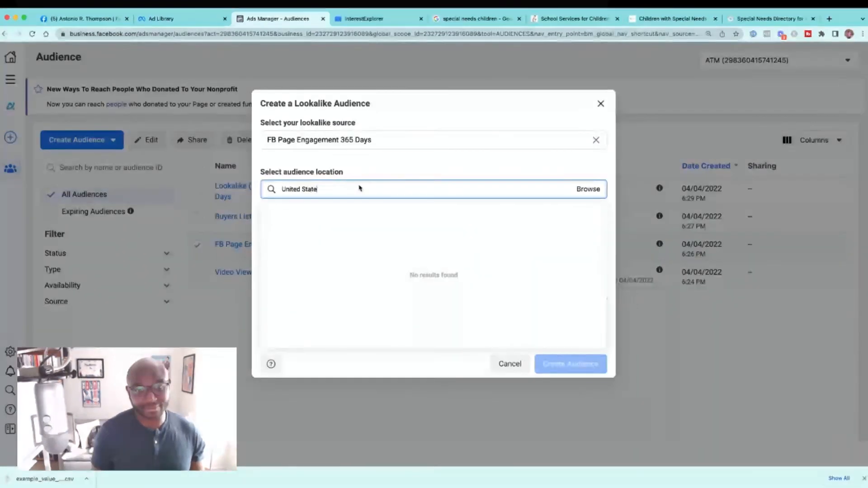
type("s")
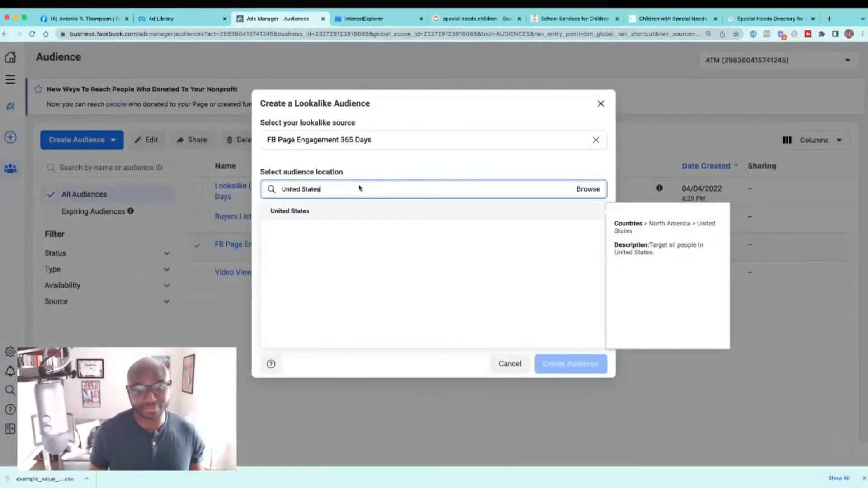
left_click(360, 217)
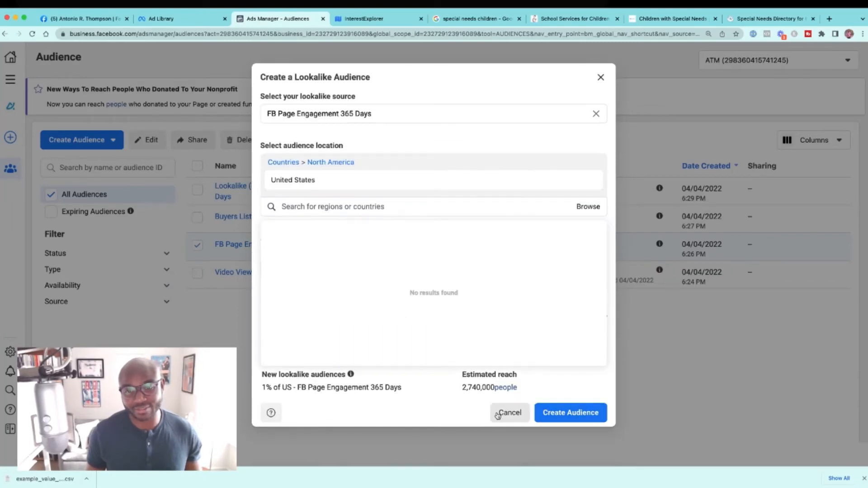
left_click(563, 412)
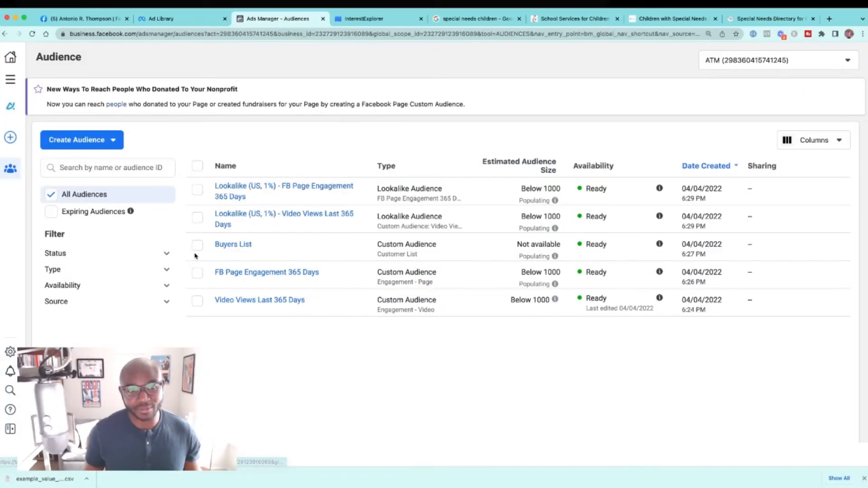
Step: Dismiss the customer list tip and create a 1% United States lookalike audience from "Buyers List"
left_click(197, 245)
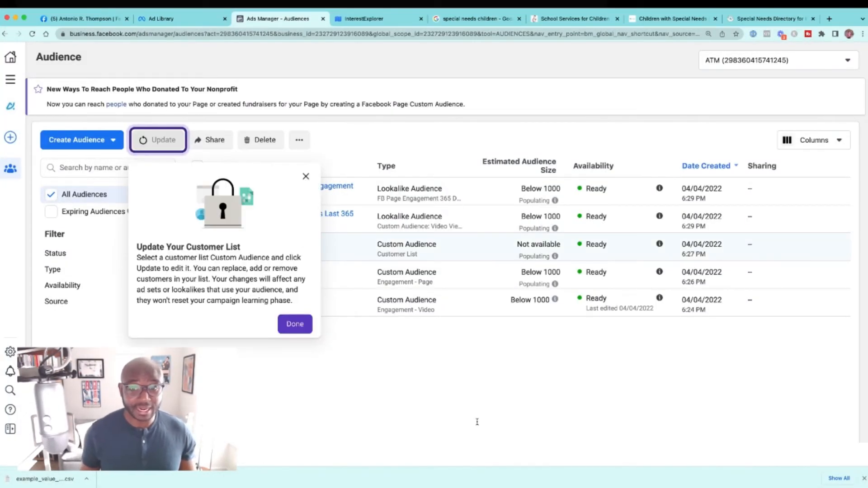
left_click(295, 323)
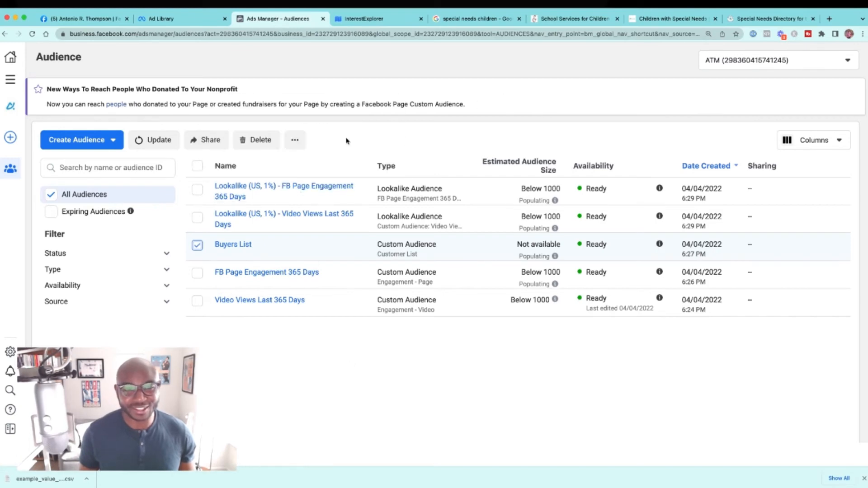
left_click(295, 140)
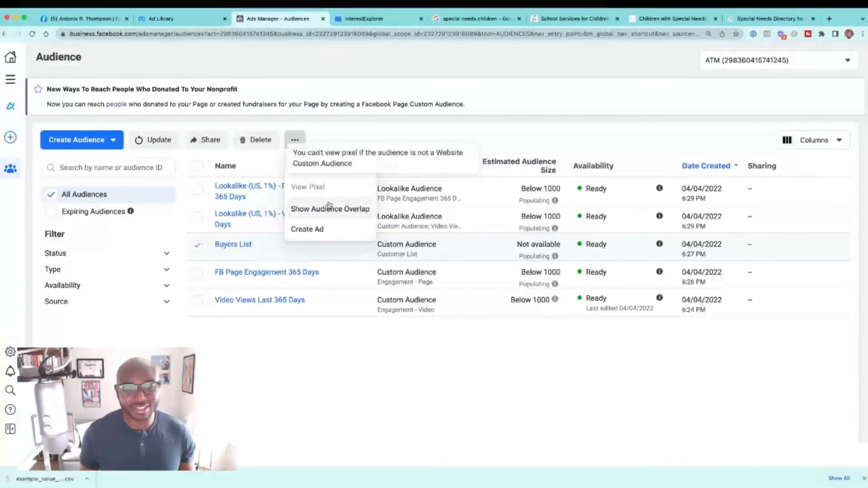
left_click(316, 166)
left_click(413, 193)
type("United")
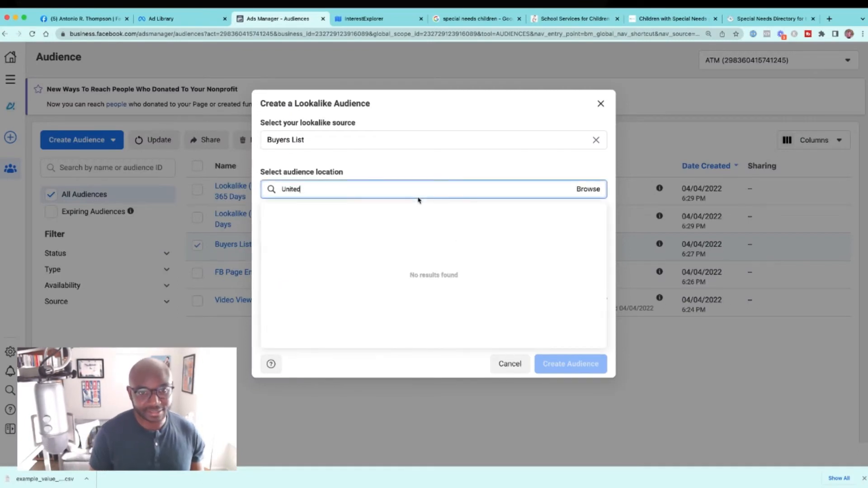
type(" States")
left_click(389, 211)
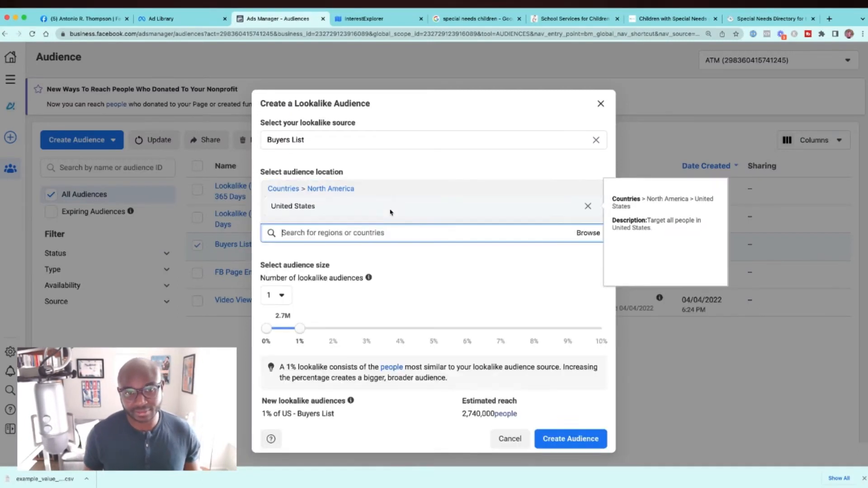
left_click(571, 413)
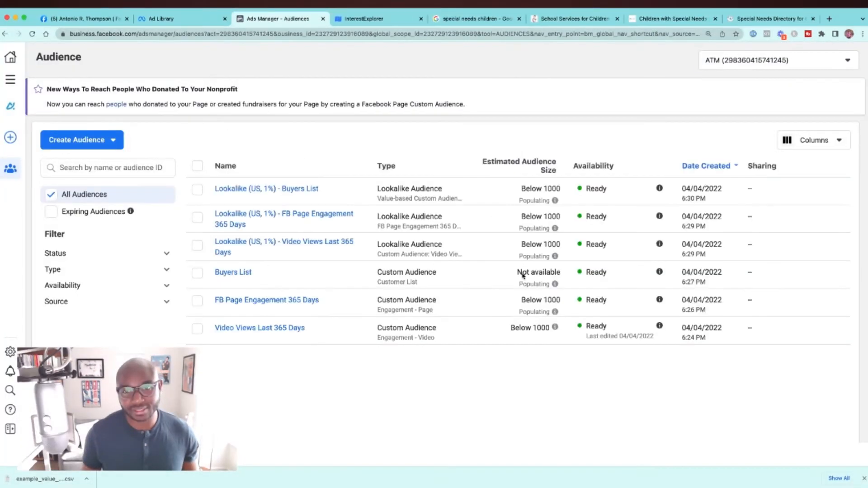
mouse_move(296, 218)
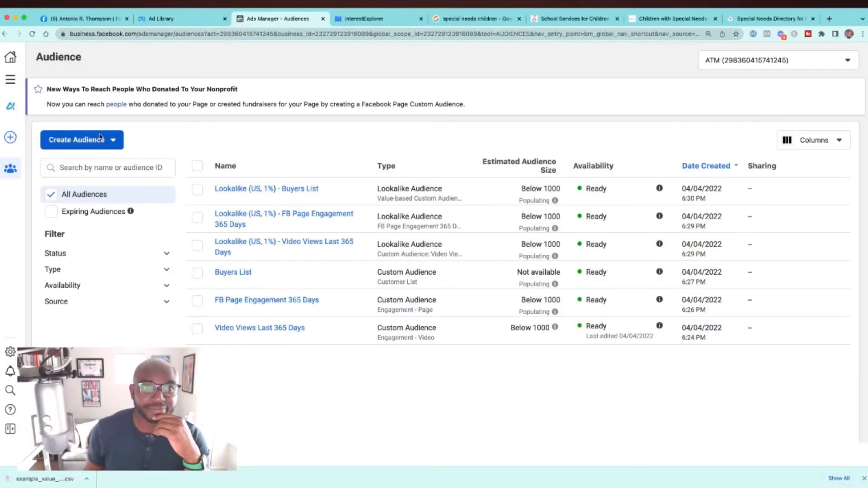
left_click(101, 144)
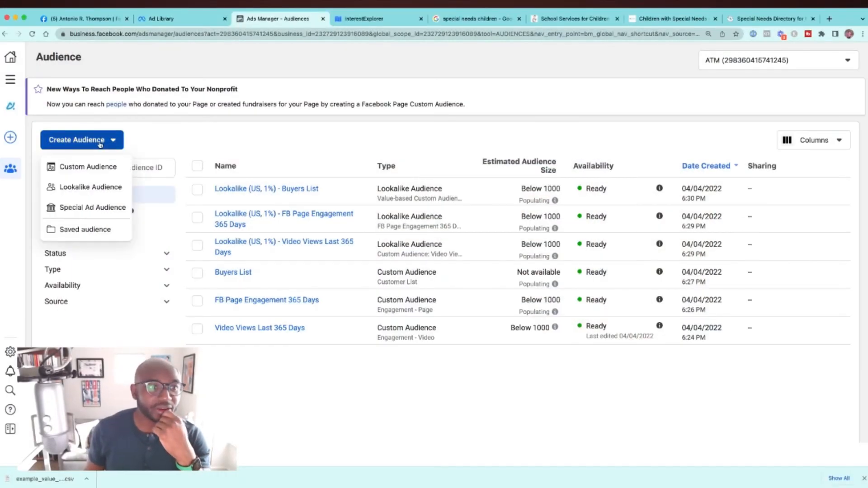
left_click(86, 167)
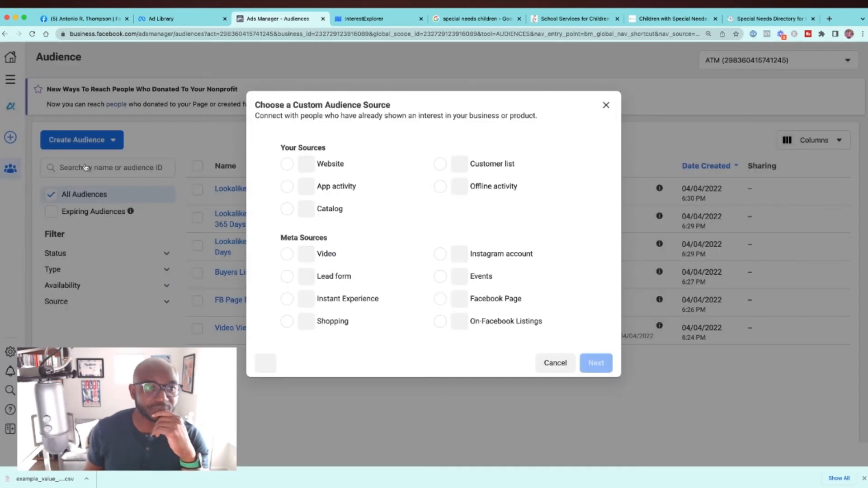
left_click(287, 166)
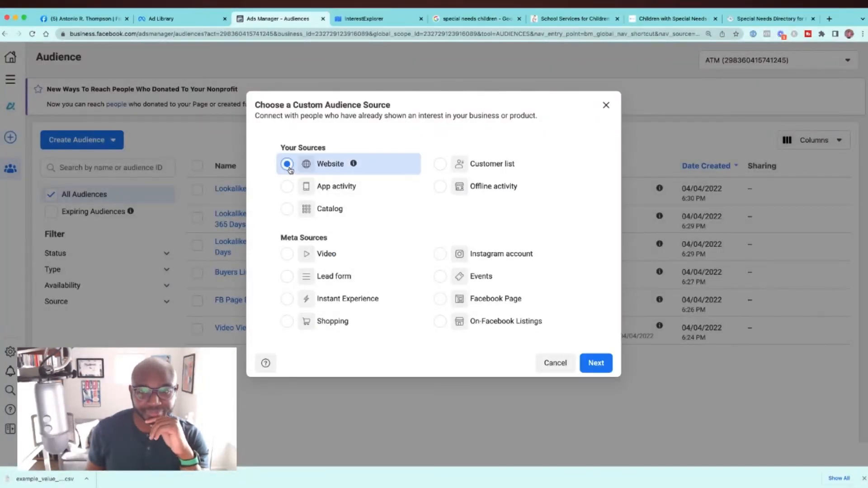
left_click(595, 363)
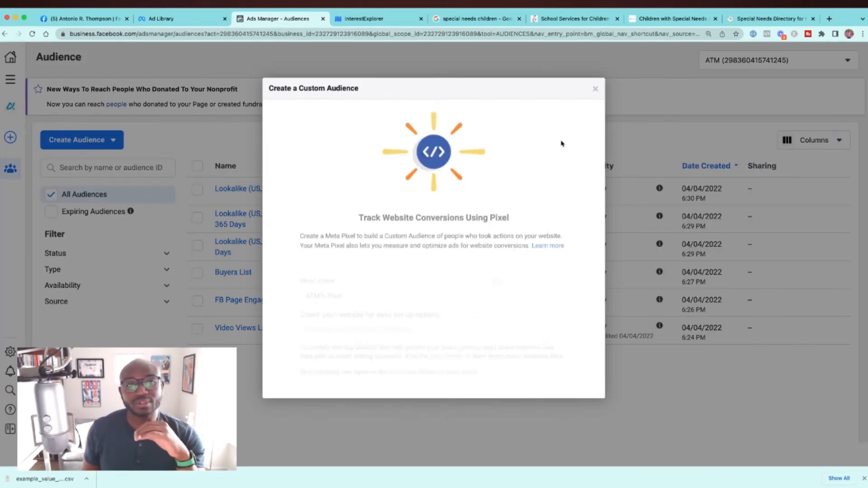
left_click(596, 89)
left_click(112, 141)
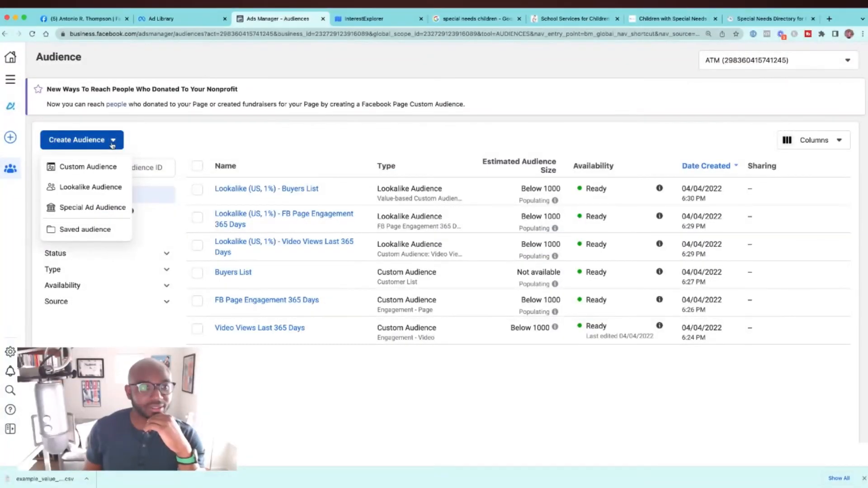
left_click(188, 141)
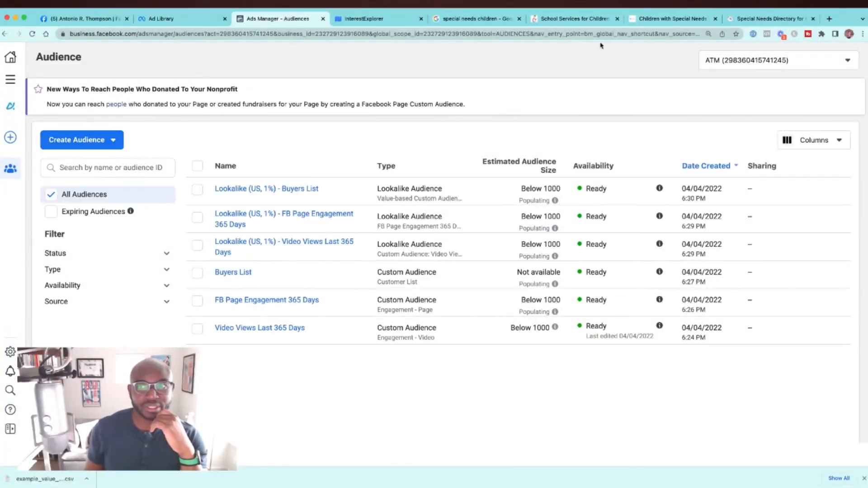
Step: Search the ad accounts by the owner's first name and switch to the owner's Marketing business account
left_click(733, 66)
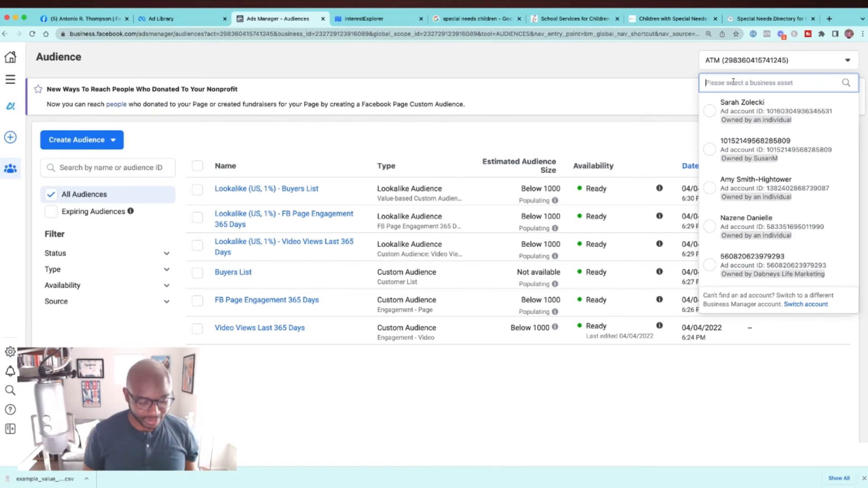
type("Antonio")
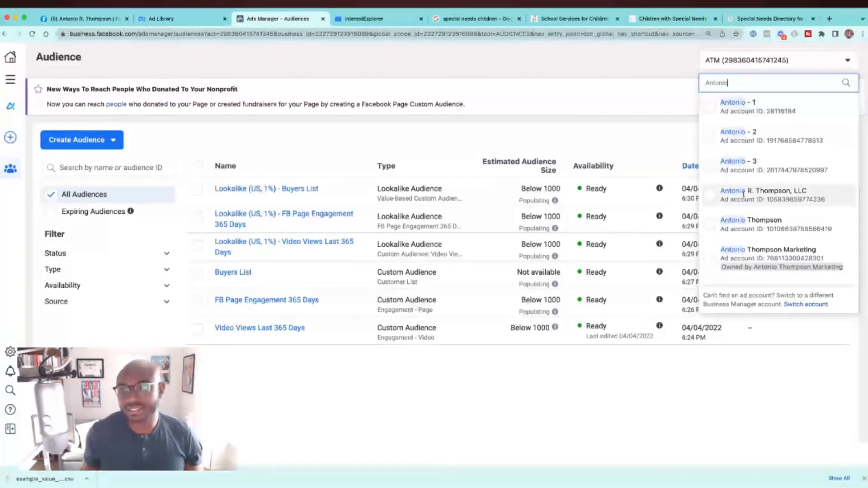
left_click(768, 253)
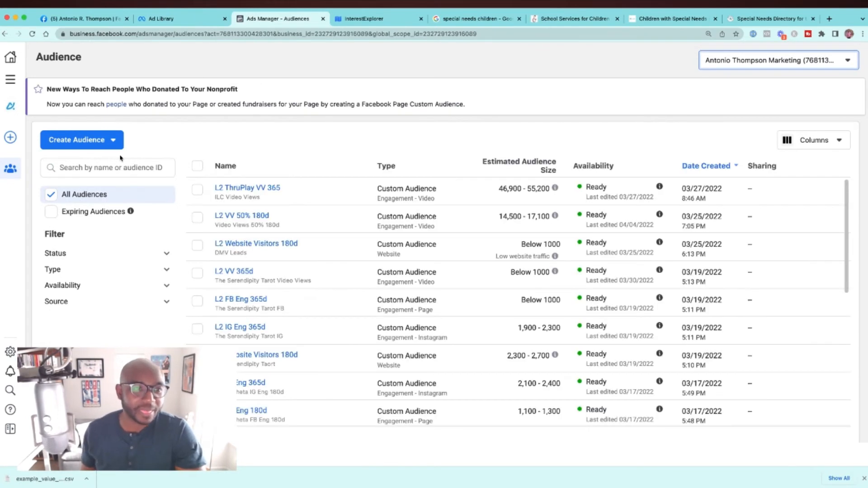
Step: Start a custom audience with Website as its source and select the owner's personal pixel, listed directly below the Marketing one
left_click(106, 146)
left_click(96, 168)
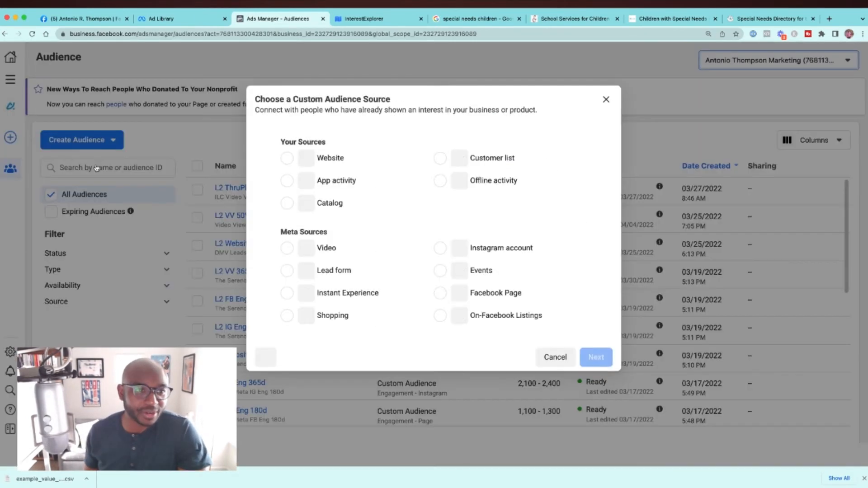
left_click(286, 164)
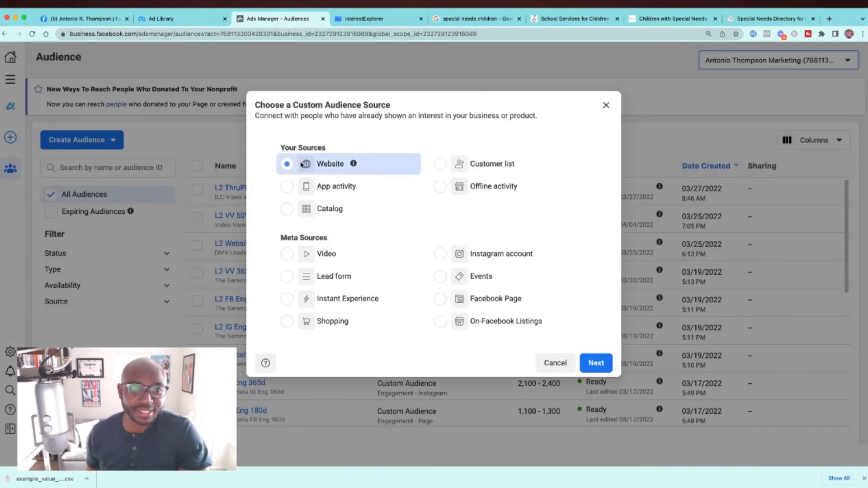
left_click(599, 362)
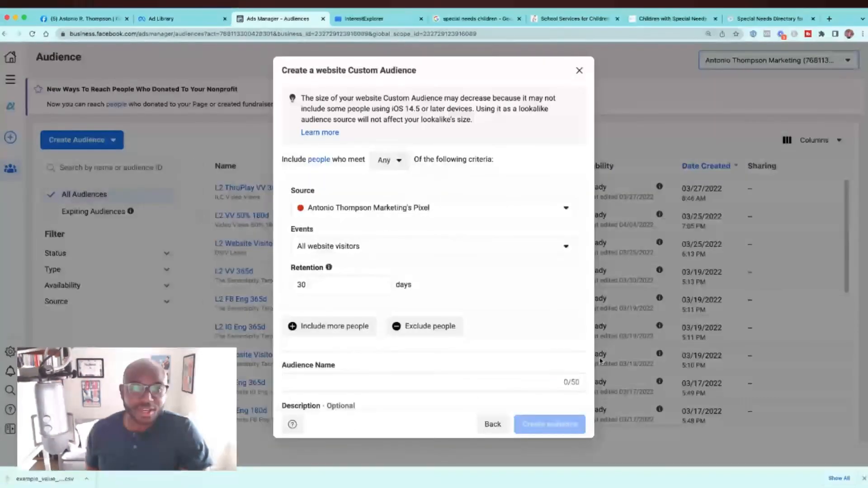
left_click(502, 215)
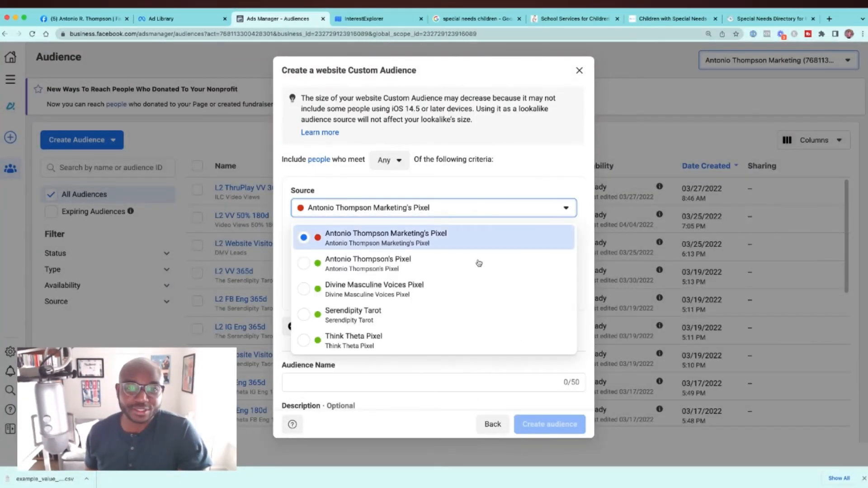
left_click(425, 264)
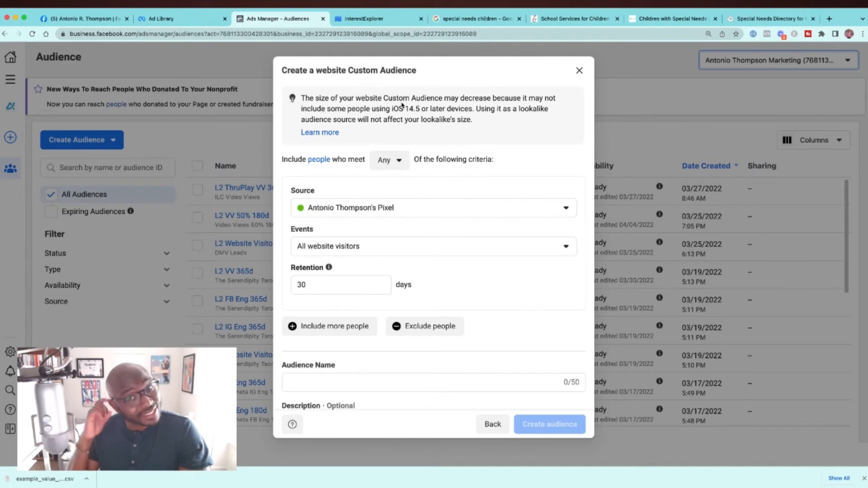
Step: Load the owner's "cpa-g-audit53715484" web page in the Special Needs Directory tab, pause its video and inspect its pixel with Facebook Pixel Helper
left_click(738, 19)
left_click(376, 34)
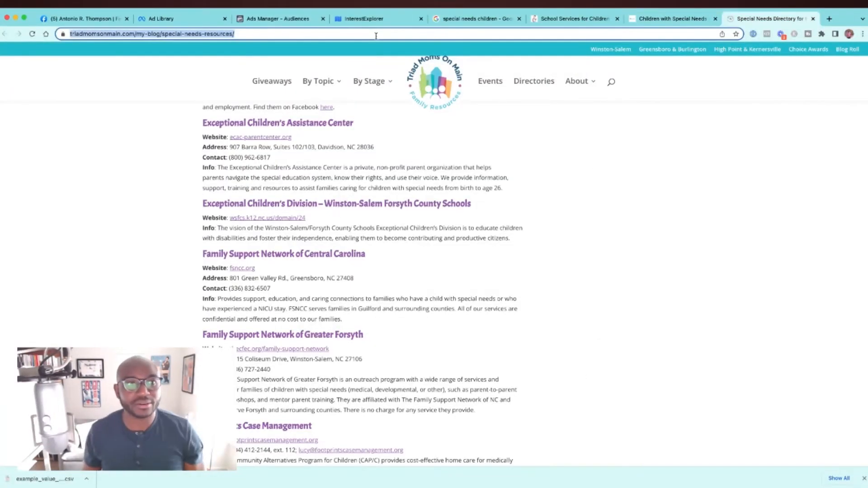
type("www.an")
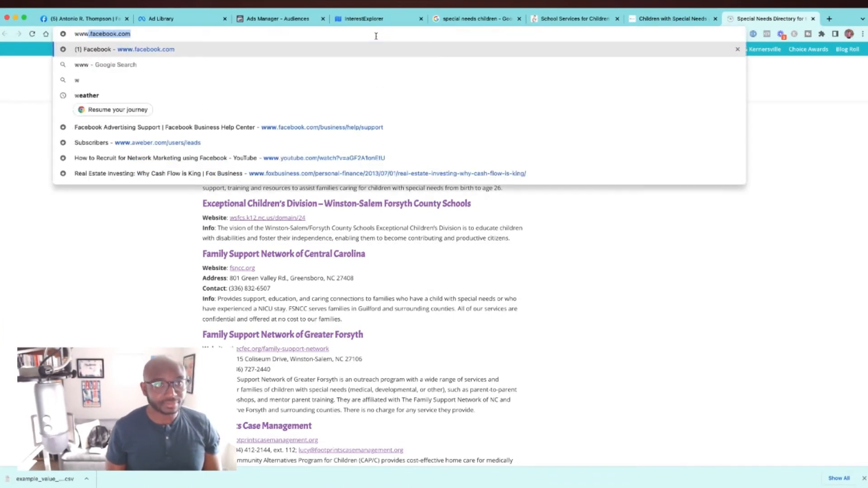
type("toniorthompson.com/cp")
key("Return")
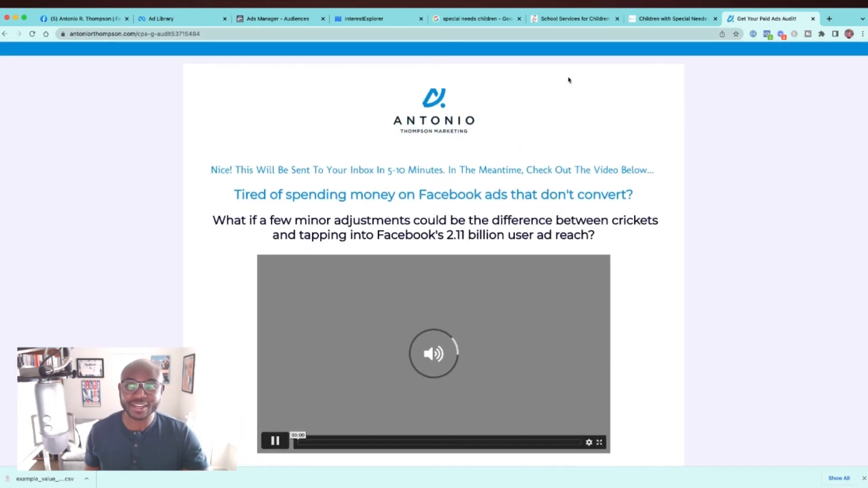
left_click(275, 442)
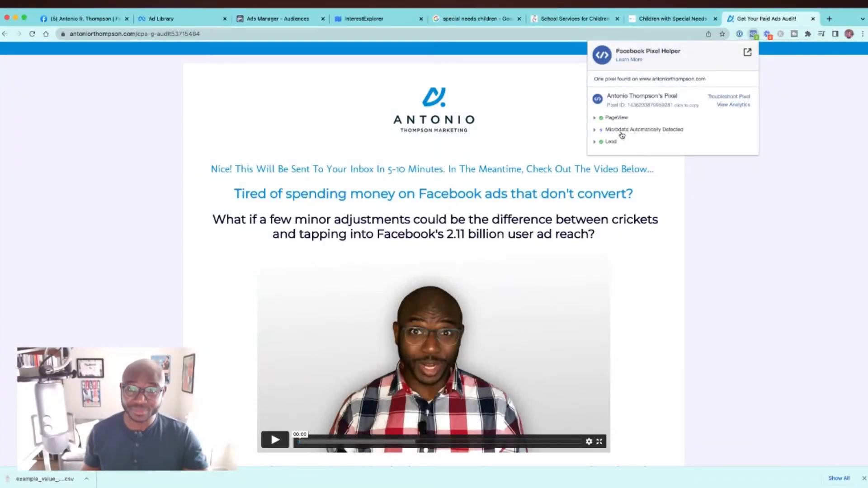
Step: Back in Ads Manager, target people who visited specific web pages and set the website audience's retention to 180 days
left_click(307, 25)
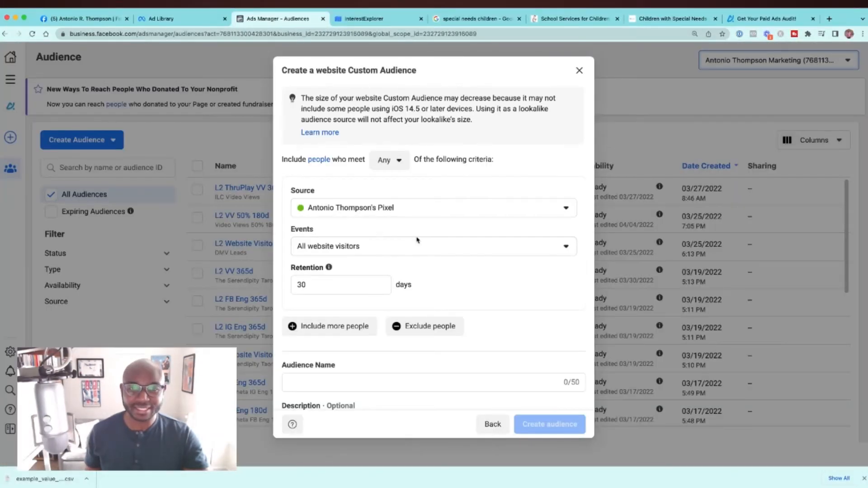
left_click(413, 247)
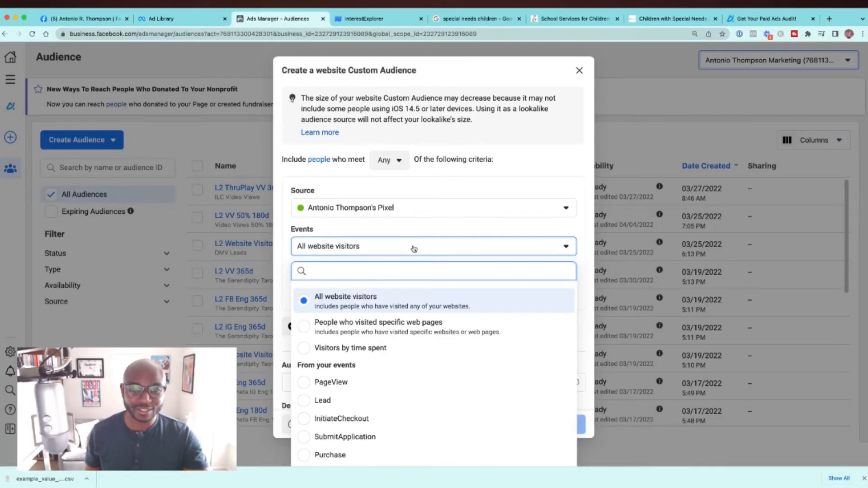
left_click(405, 326)
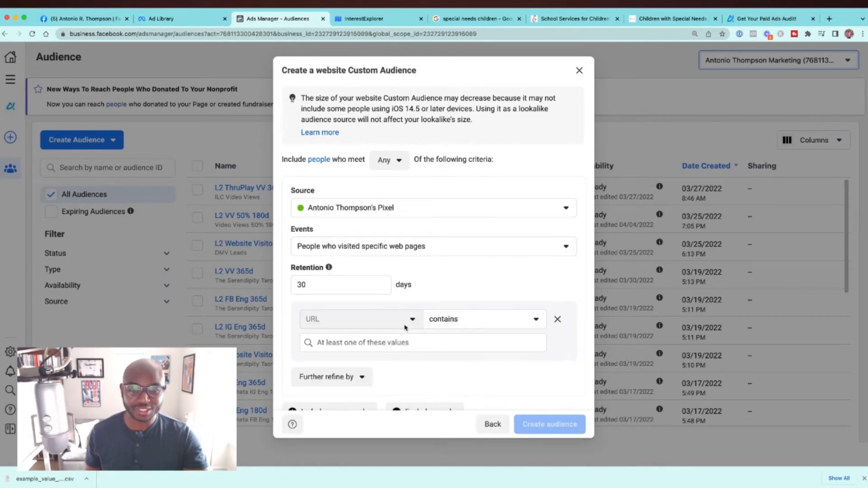
scroll(293, 217, "down", 1)
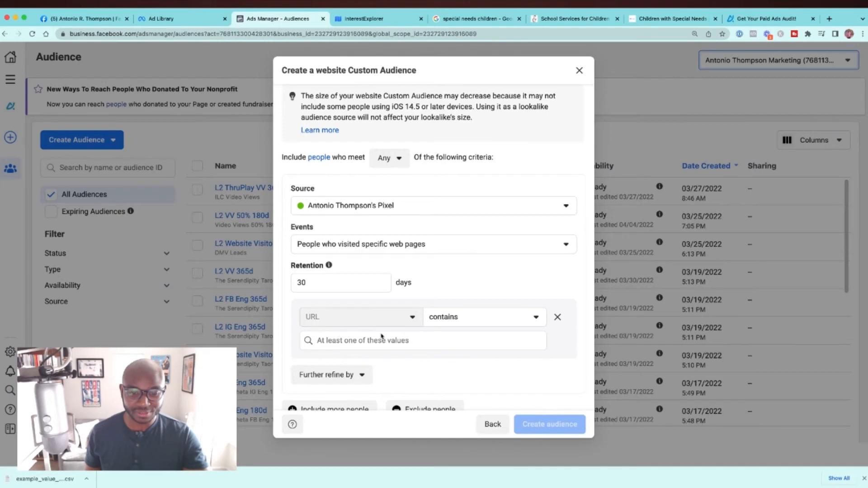
scroll(381, 336, "down", 2)
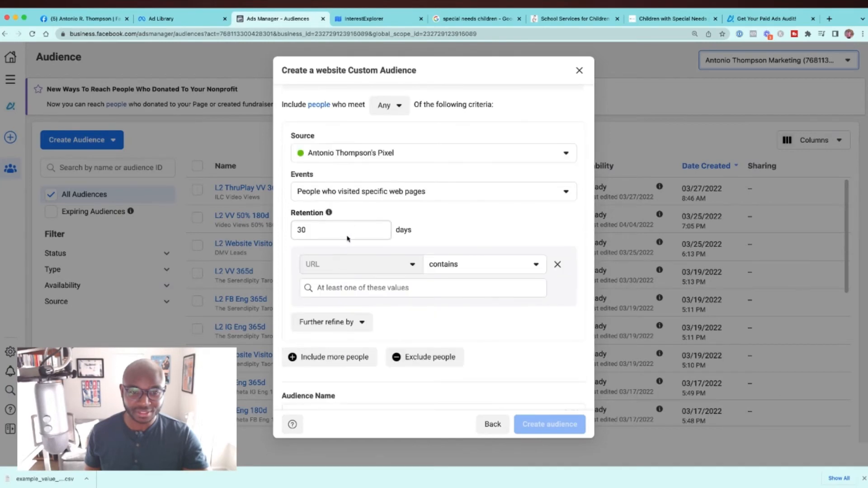
left_click(325, 229)
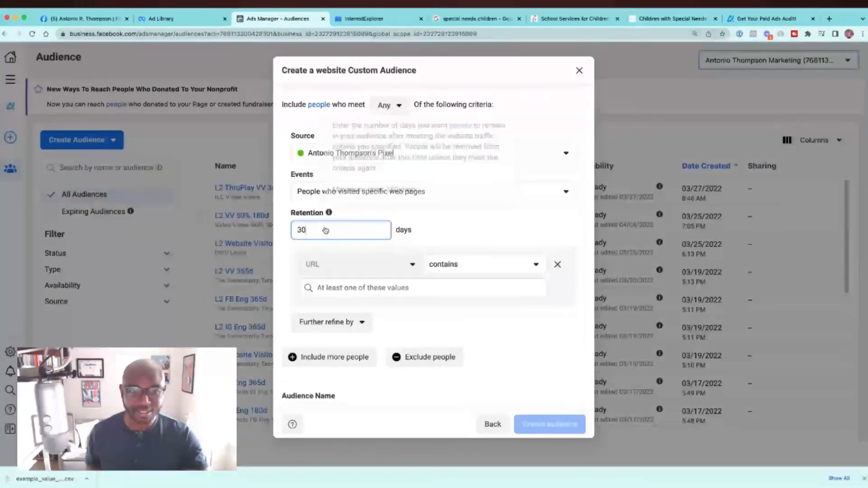
key("BackSpace")
key("BackSpace")
type("180")
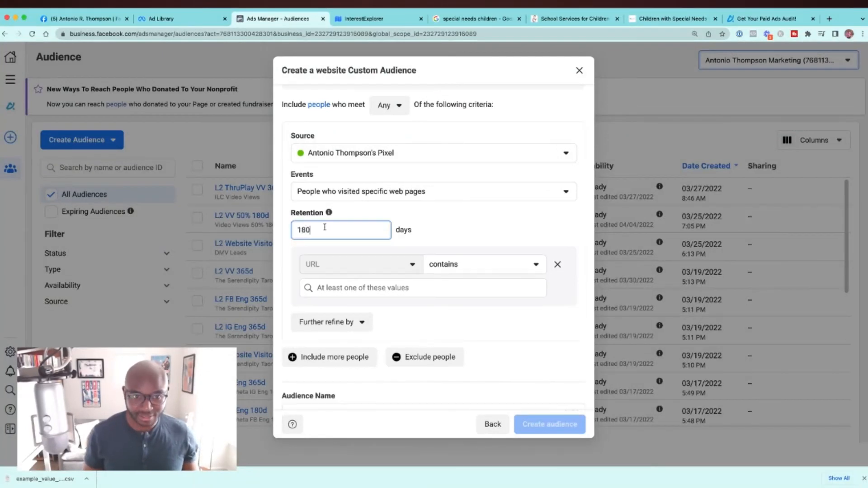
Step: Copy the address of the owner's "cpa-g-audit53715484" page and add it as the value the visited URL must contain
left_click(750, 18)
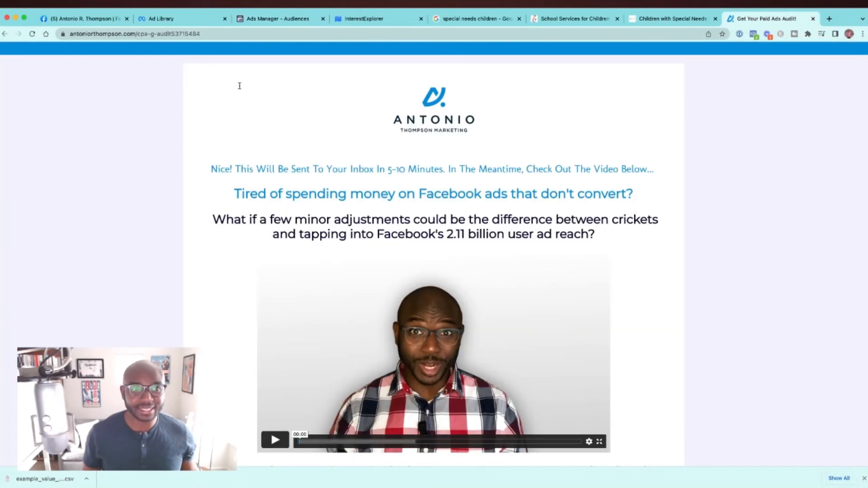
left_click(234, 36)
key("super+c")
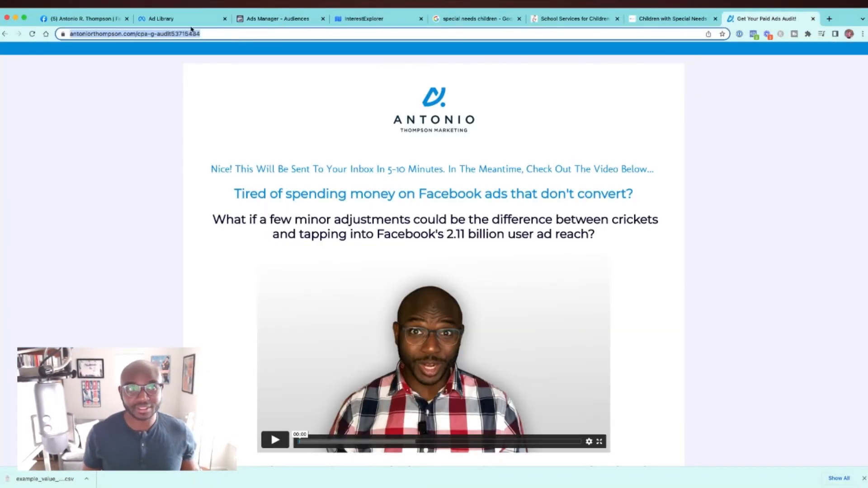
left_click(252, 19)
left_click(420, 291)
key("super+v")
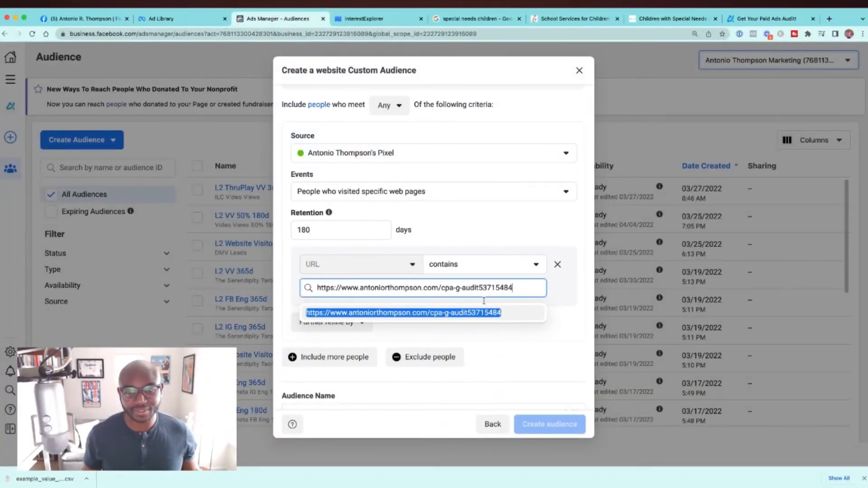
key("Return")
scroll(502, 289, "down", 3)
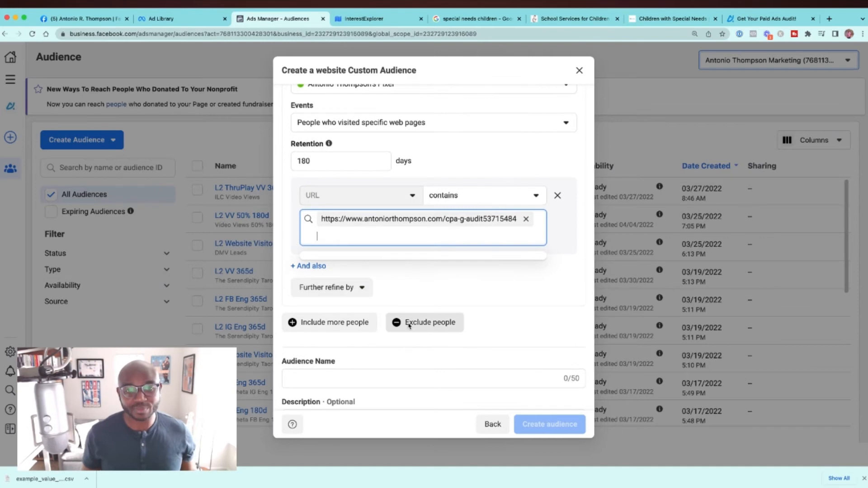
scroll(409, 325, "down", 1)
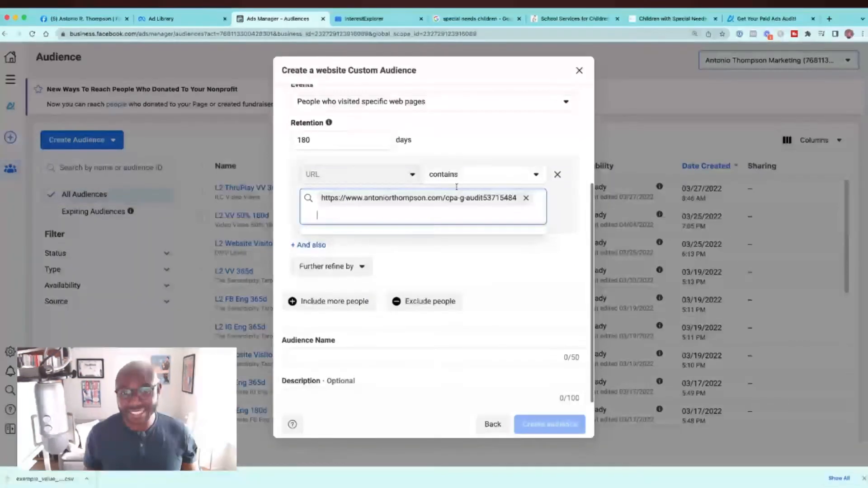
scroll(456, 186, "up", 3)
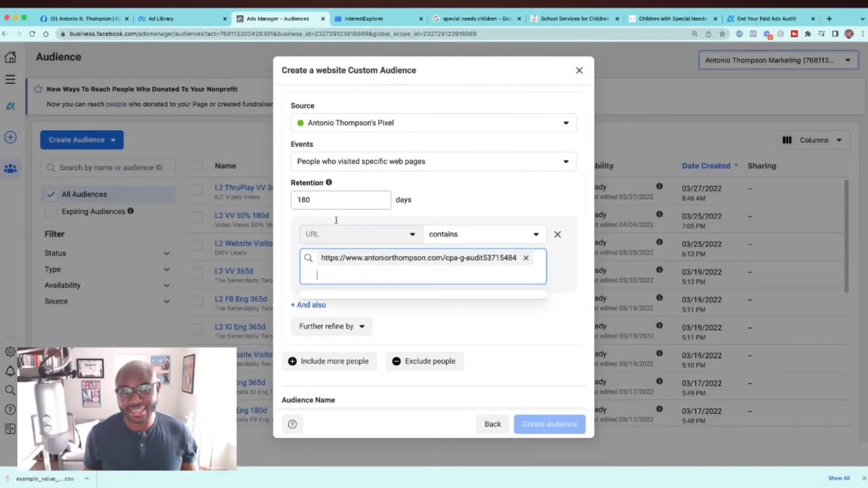
Step: Name the audience "Website Visitors Last 180 days", create it and close the confirmation
scroll(336, 220, "down", 3)
left_click(340, 350)
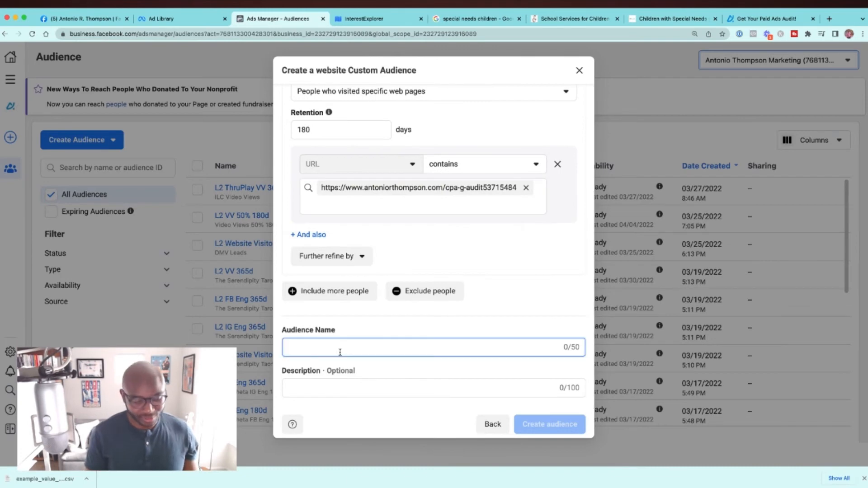
type("Wens")
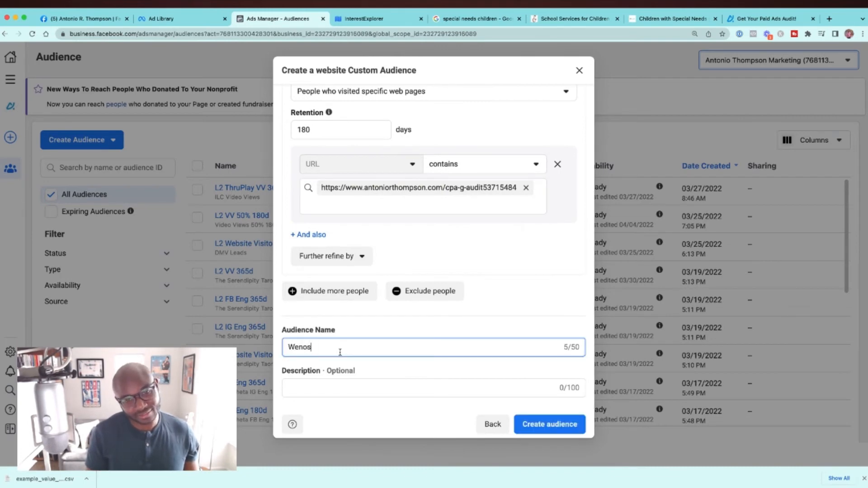
type("site ")
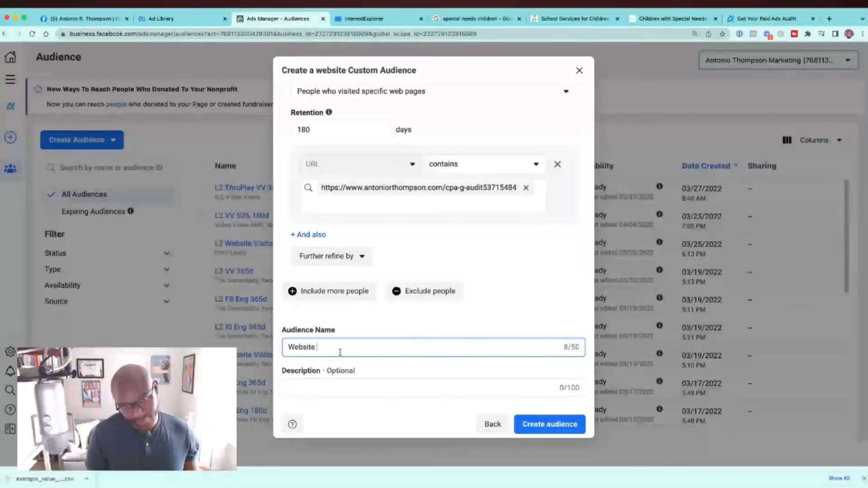
type("Visitors")
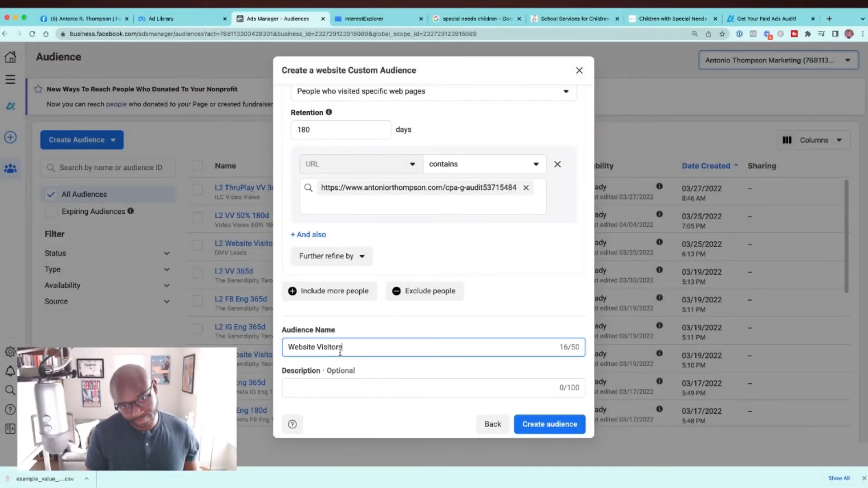
type(" Last 180 days")
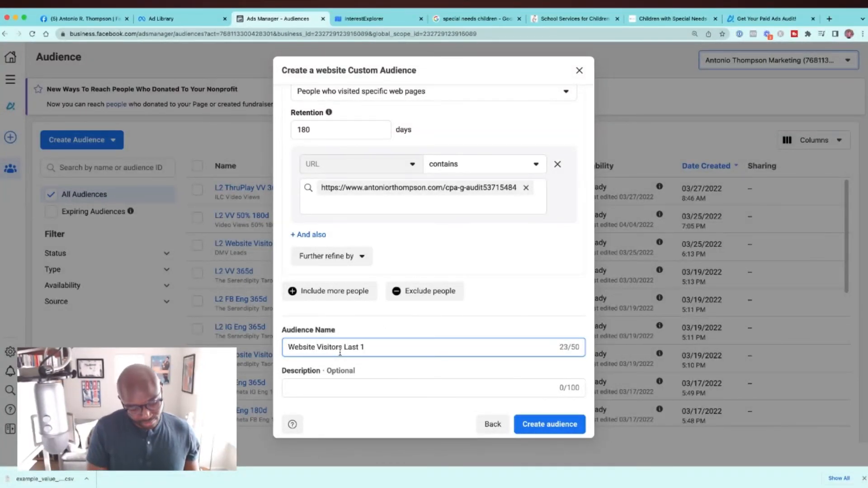
left_click(537, 425)
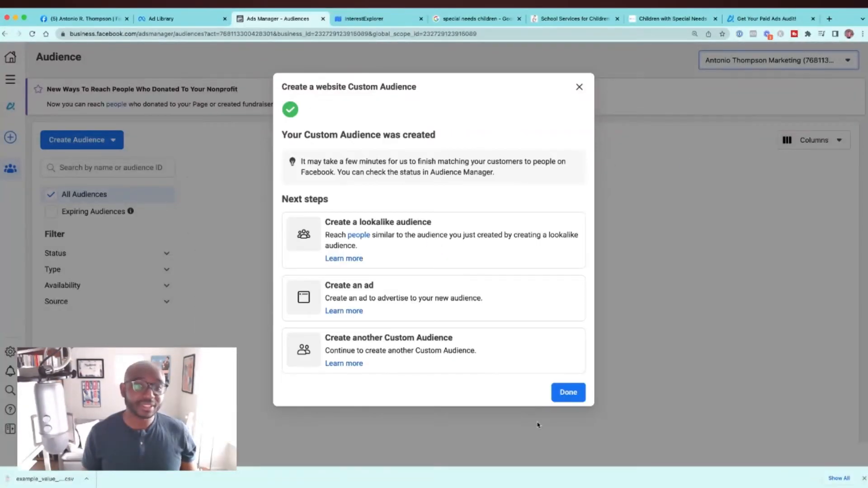
left_click(568, 392)
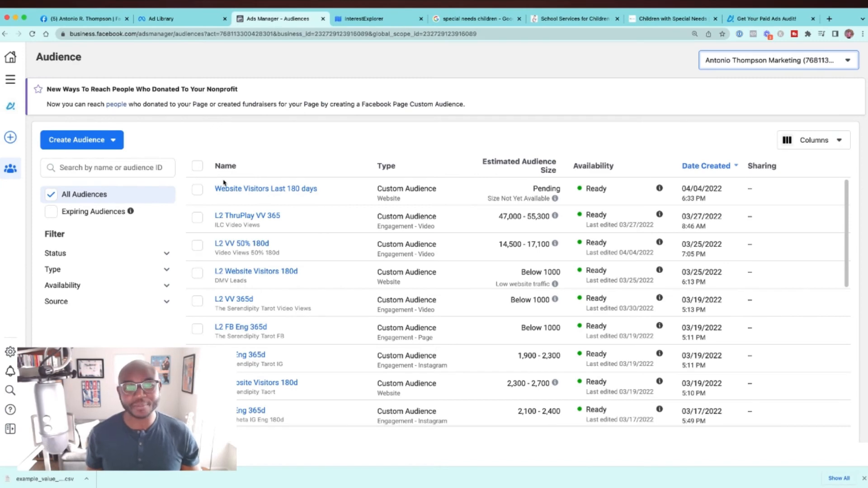
Step: Create a lookalike audience from "Website Visitors Last 180 days" with United States as its location
left_click(197, 189)
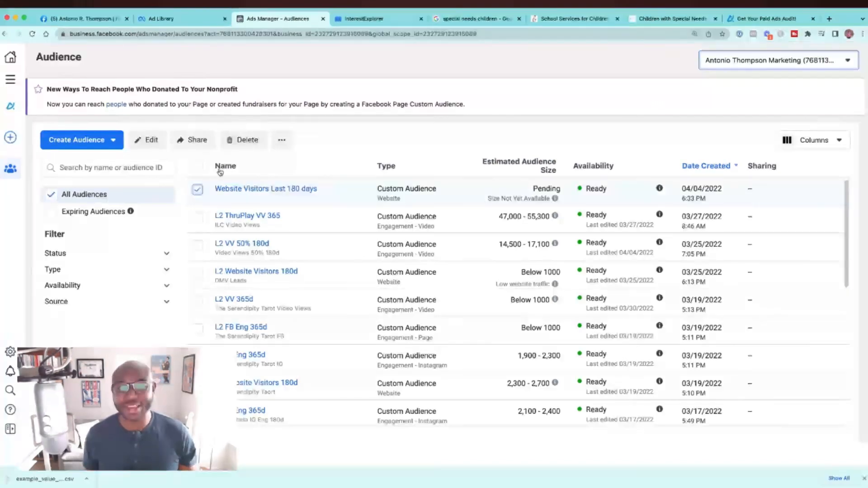
left_click(281, 140)
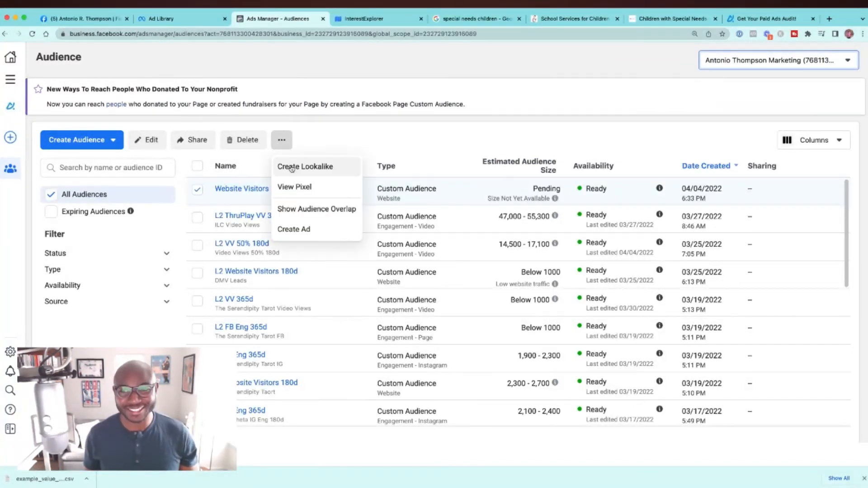
left_click(768, 19)
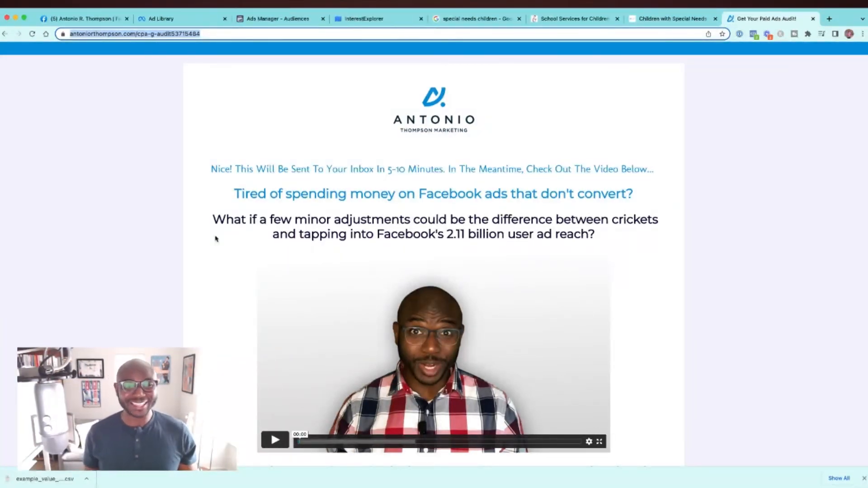
left_click(294, 19)
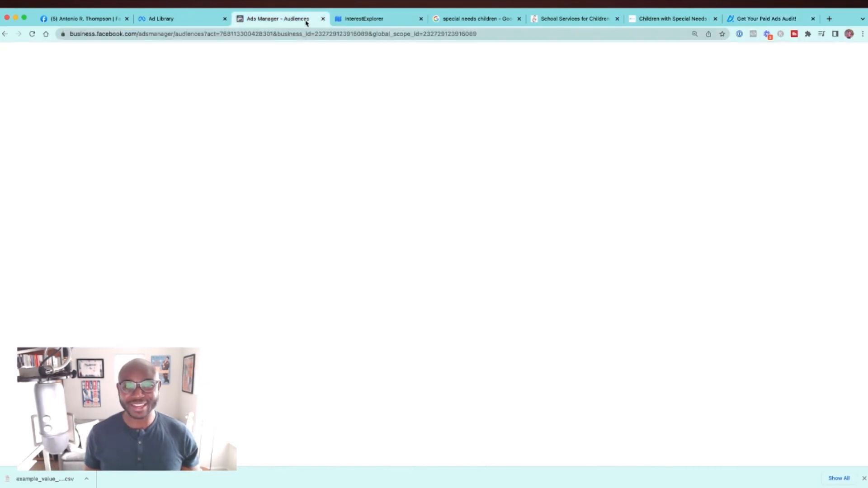
left_click(307, 166)
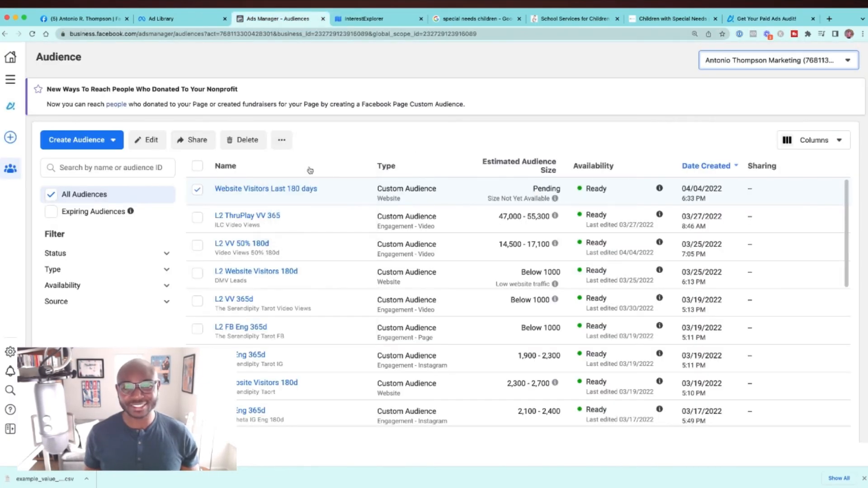
left_click(360, 194)
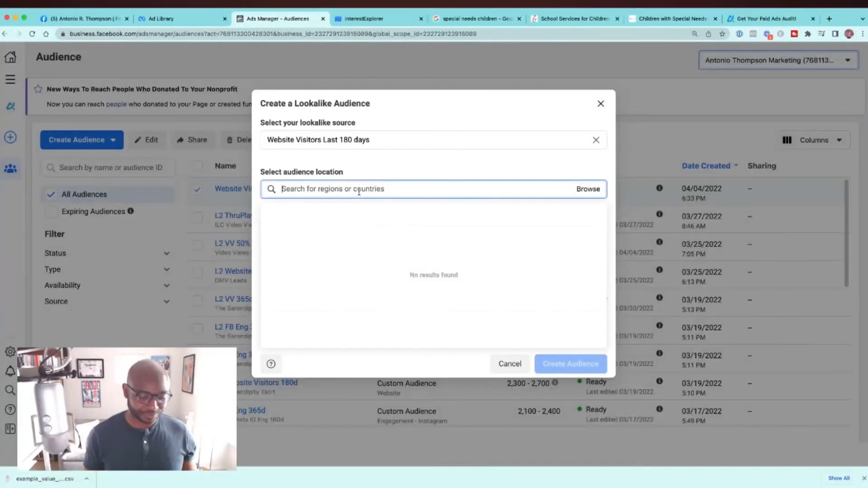
type("United st")
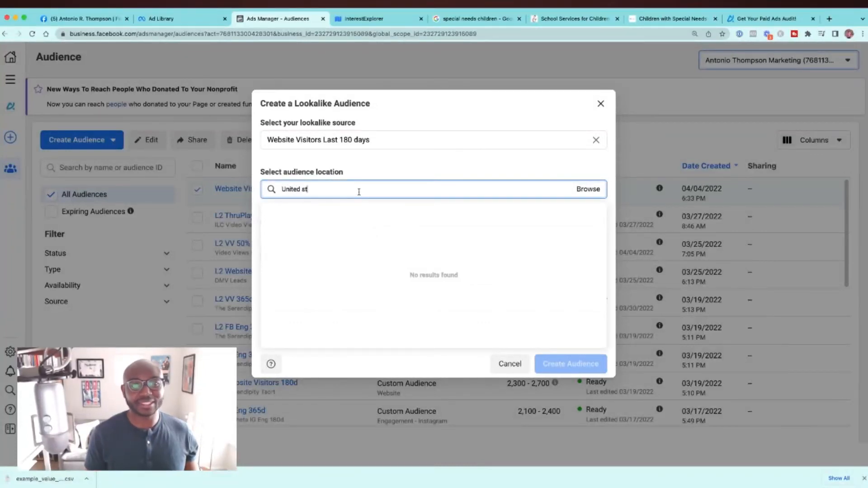
key("BackSpace")
key("BackSpace")
type("States")
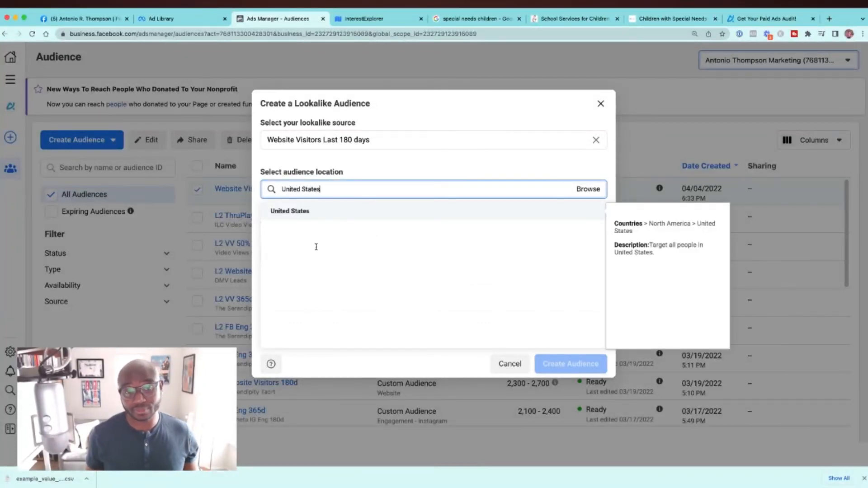
left_click(320, 212)
left_click(570, 412)
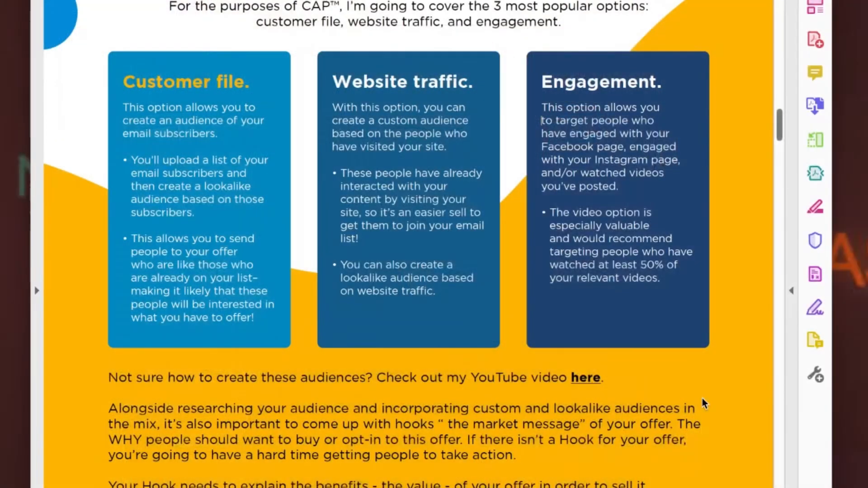
Step: Review the customer file, website traffic and engagement audience options and the hook advice in the PDF guide
scroll(701, 403, "down", 4)
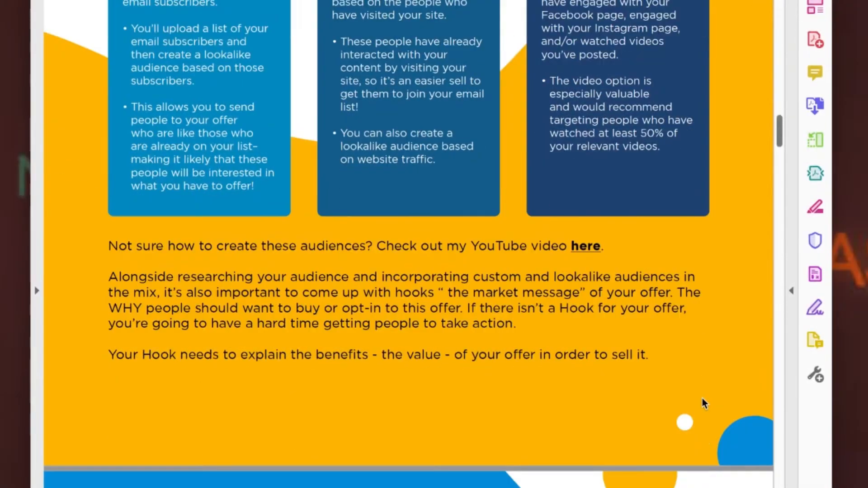
scroll(702, 402, "down", 4)
scroll(703, 402, "up", 1)
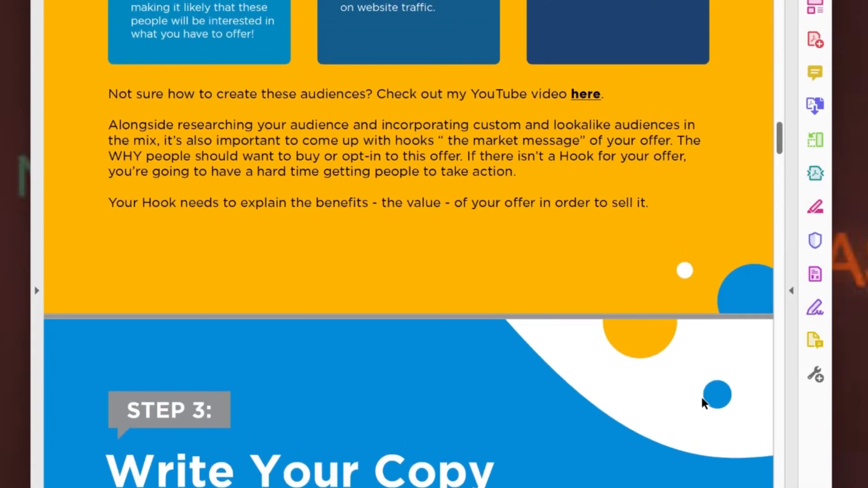
scroll(702, 399, "up", 3)
scroll(701, 419, "up", 2)
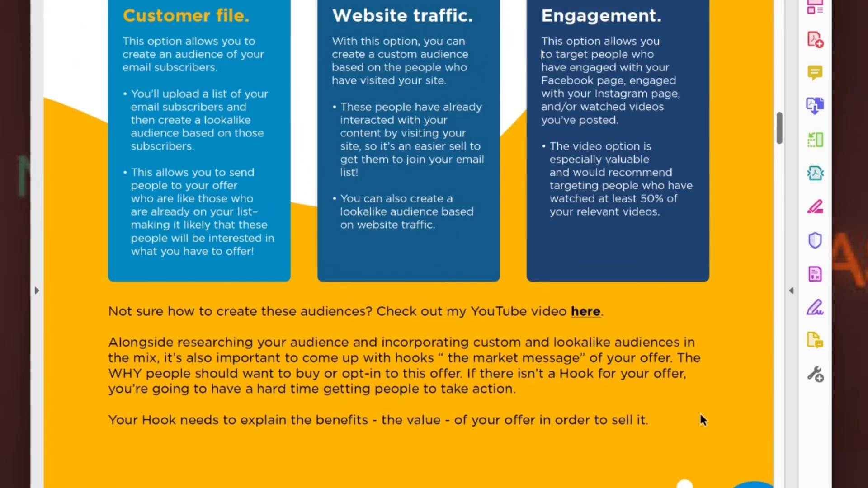
scroll(701, 416, "down", 2)
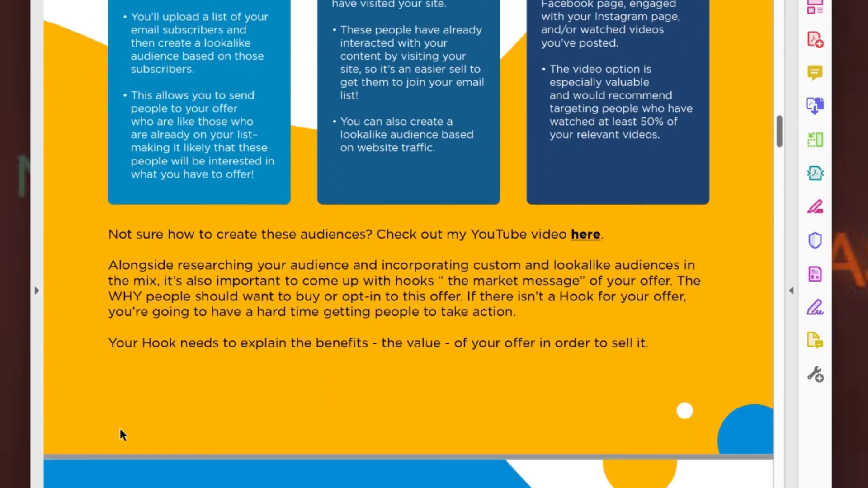
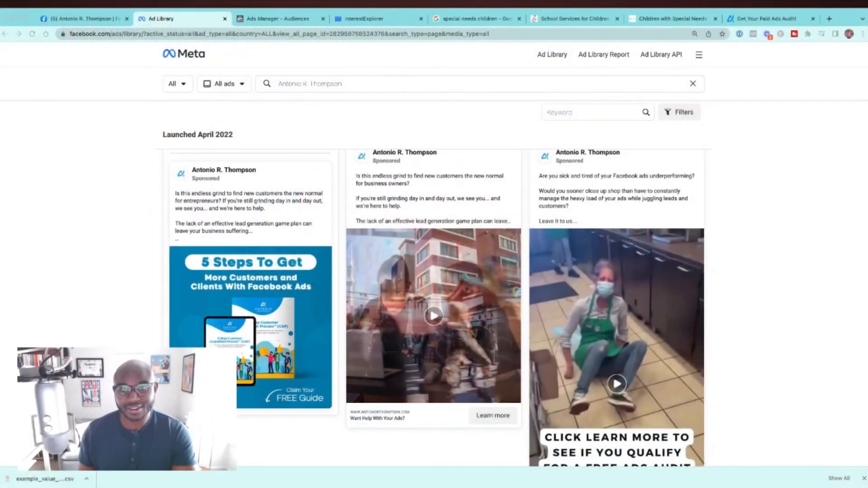
Step: Expand the full text of the free ads audit ad and highlight its opening question about underperforming Facebook ads
scroll(437, 308, "down", 1)
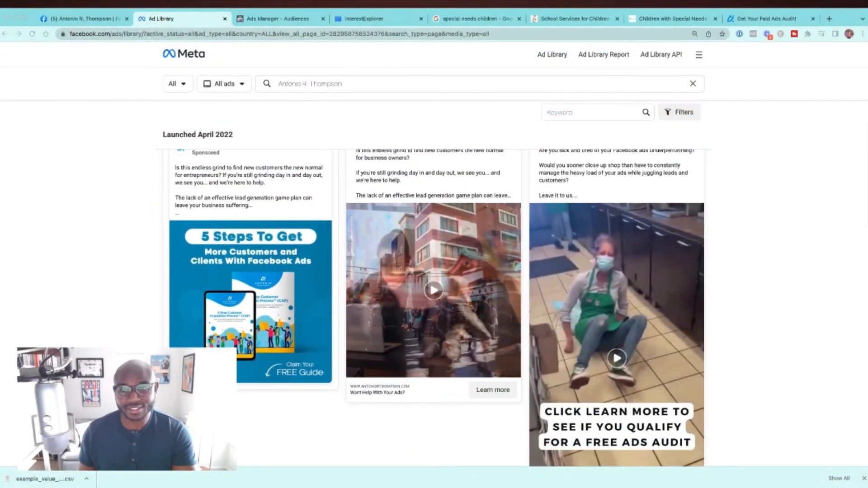
scroll(436, 309, "down", 1)
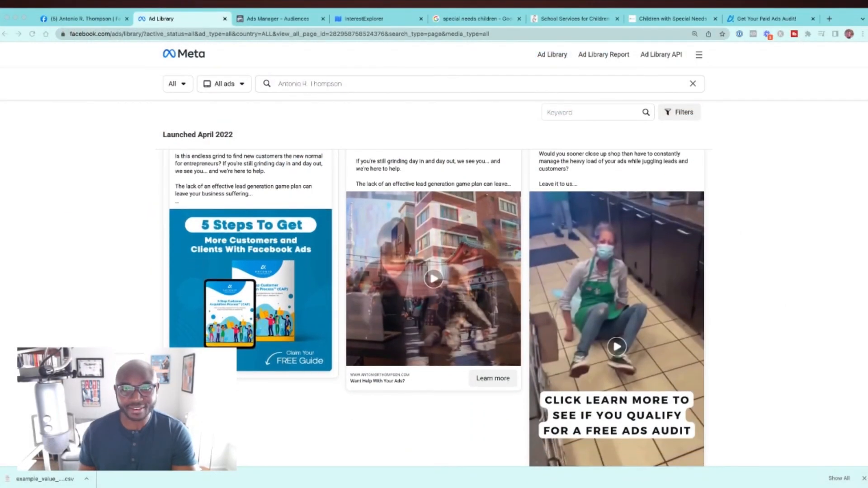
scroll(437, 308, "down", 1)
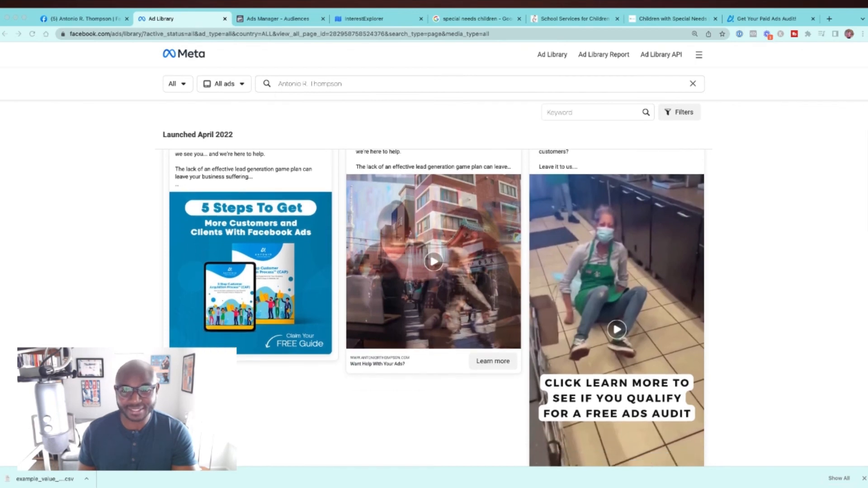
scroll(436, 309, "up", 4)
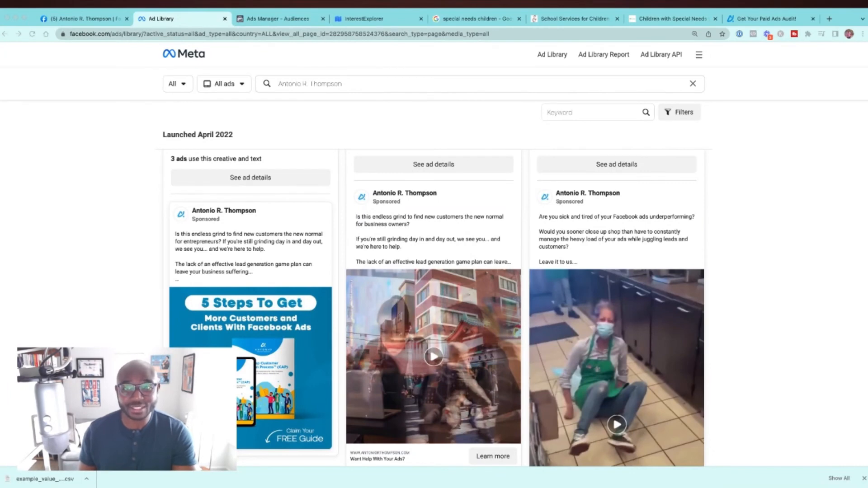
left_click(611, 230)
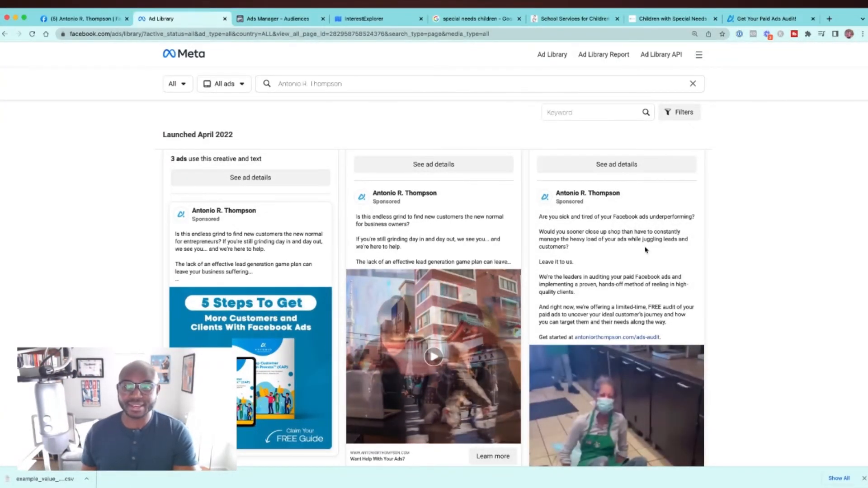
scroll(645, 250, "down", 2)
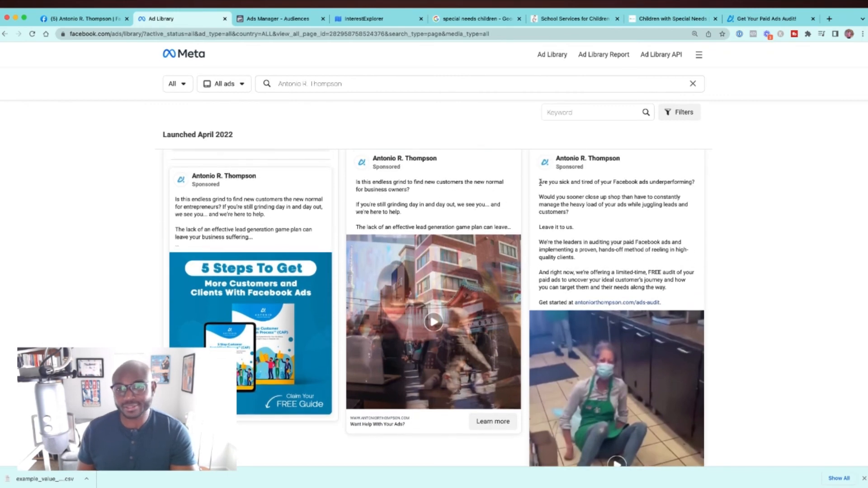
triple_click(670, 180)
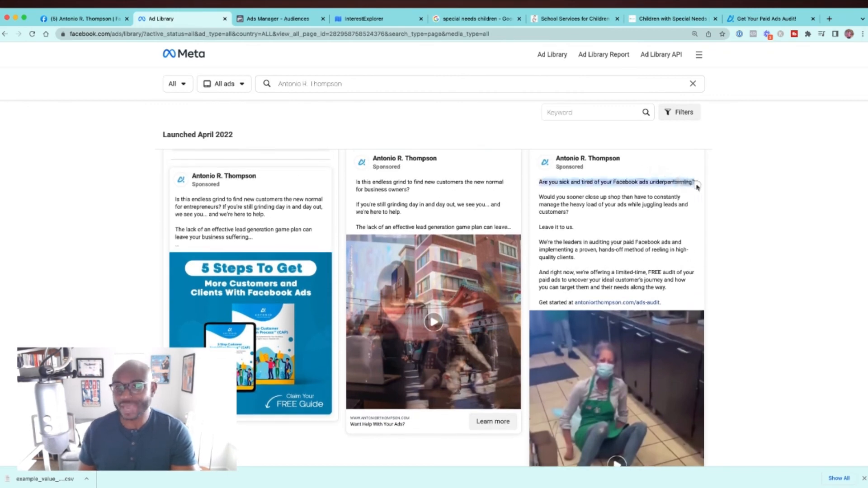
Step: Play the "Facebook Ads Not Performing?" video ad to review its hook and call to action
scroll(701, 188, "down", 5)
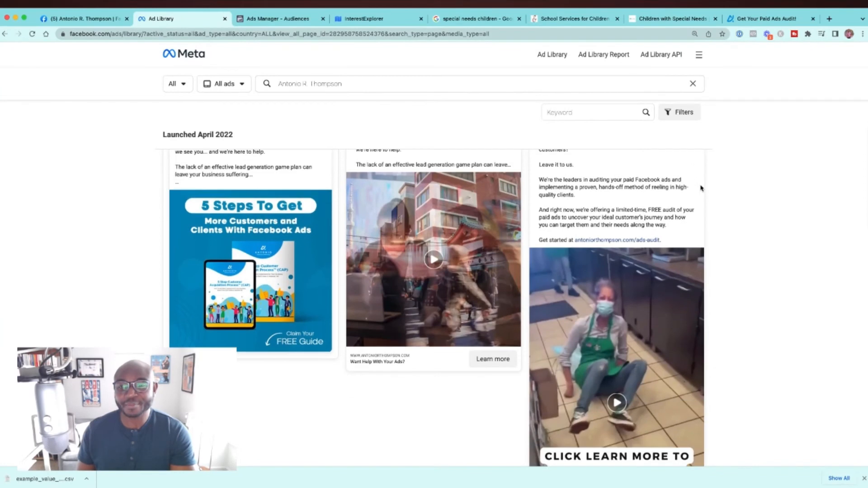
scroll(690, 285, "up", 2)
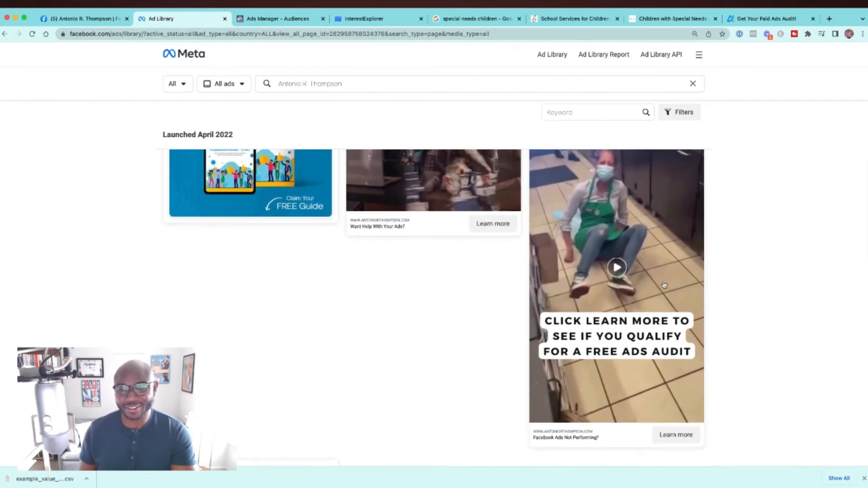
scroll(622, 294, "up", 1)
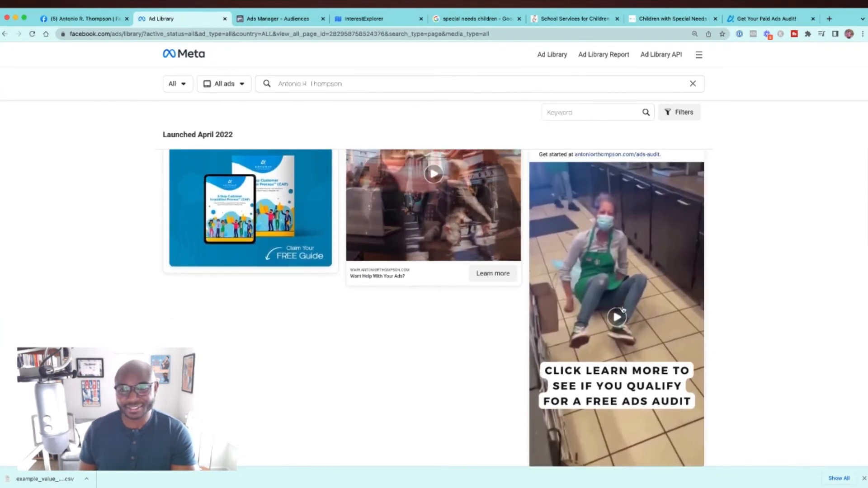
left_click(617, 317)
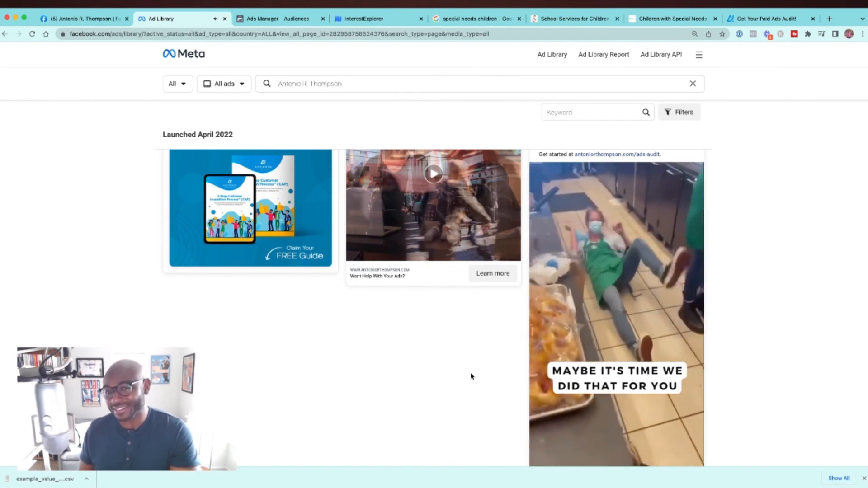
scroll(653, 420, "down", 1)
scroll(652, 420, "down", 3)
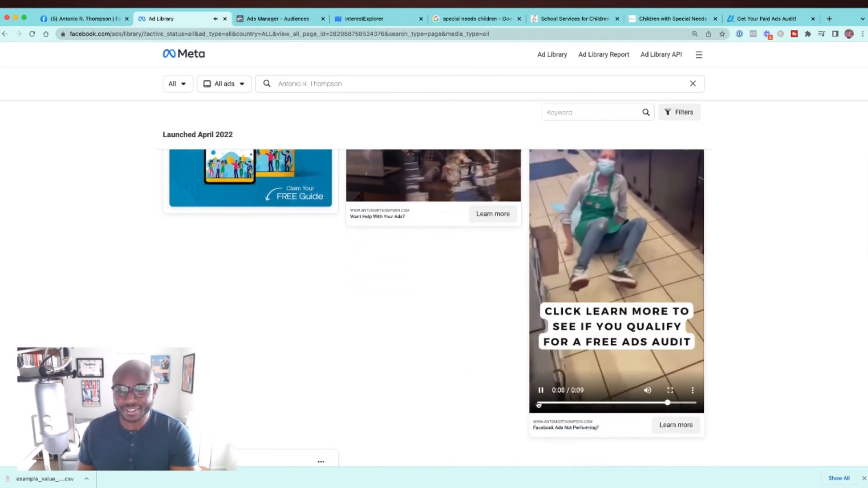
Step: Highlight the opening question addressed to entrepreneurs in the "5 Steps To Get More Customers and Clients" ad
scroll(547, 362, "up", 5)
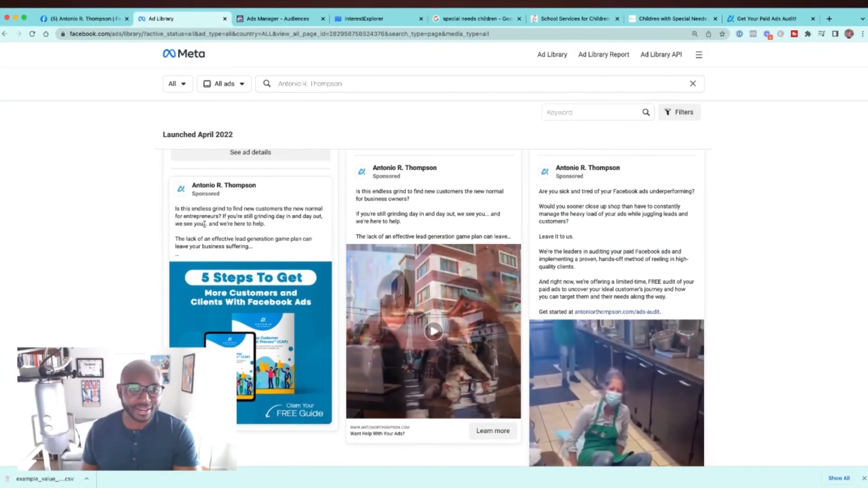
left_click_drag(173, 209, 222, 218)
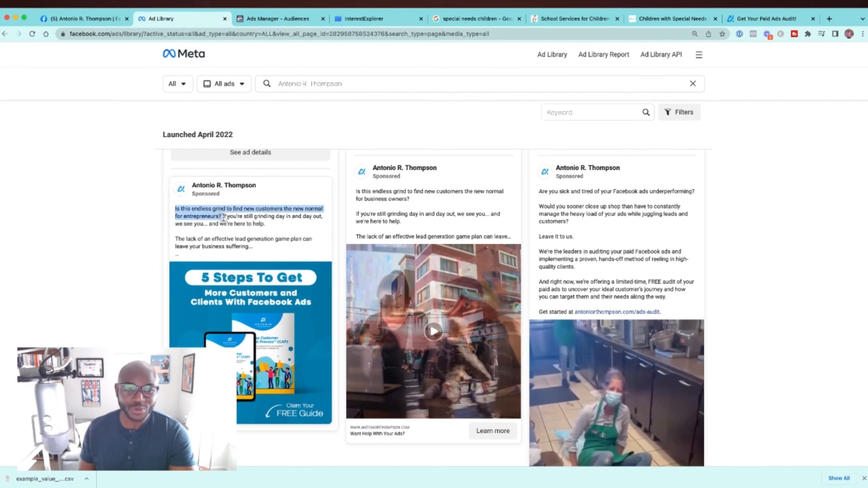
left_click_drag(225, 218, 220, 220)
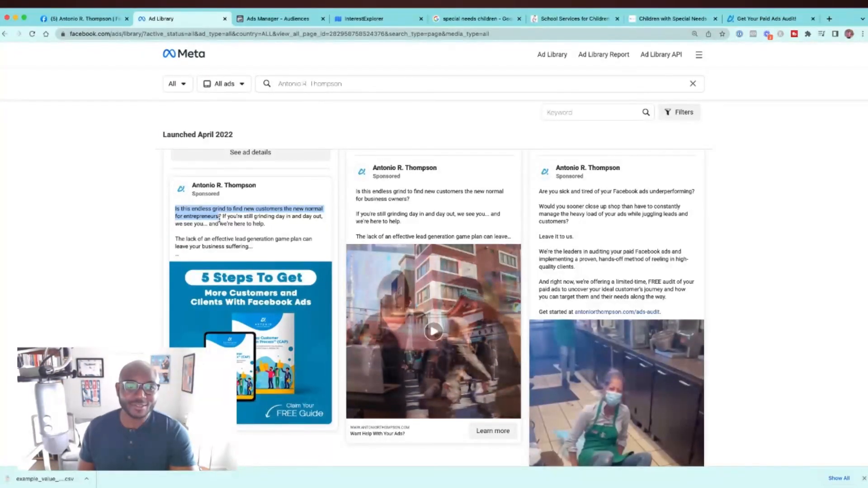
left_click_drag(224, 220, 171, 213)
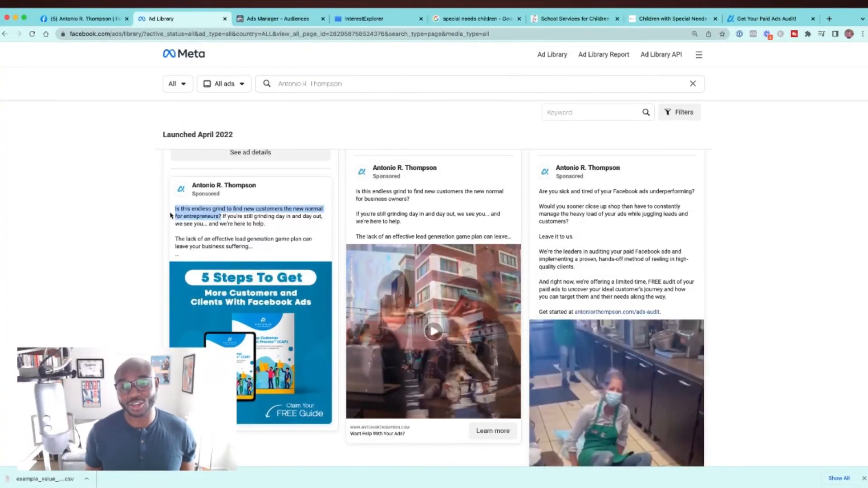
Step: Play the "Want Help With Your Ads?" video ad to review its hook, and pause it
scroll(445, 301, "down", 1)
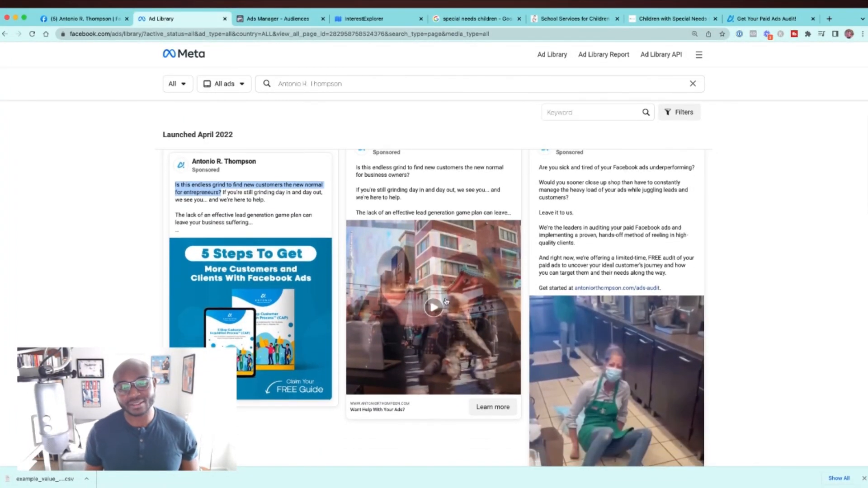
left_click(433, 308)
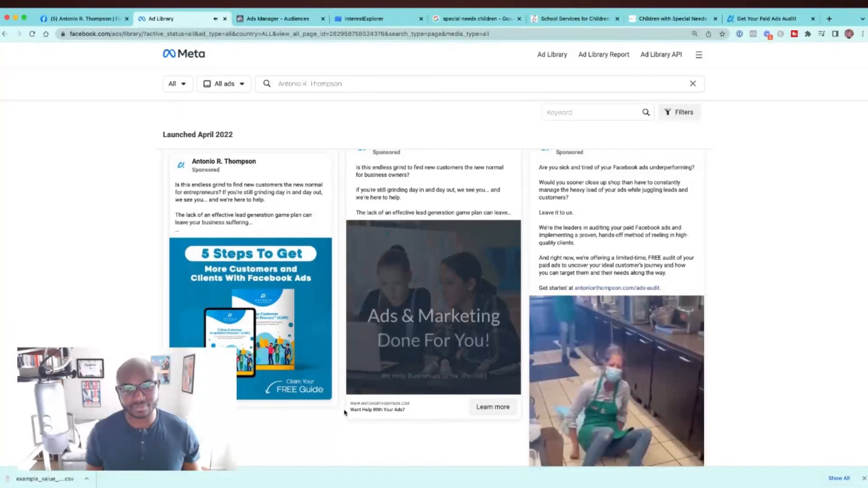
mouse_move(355, 389)
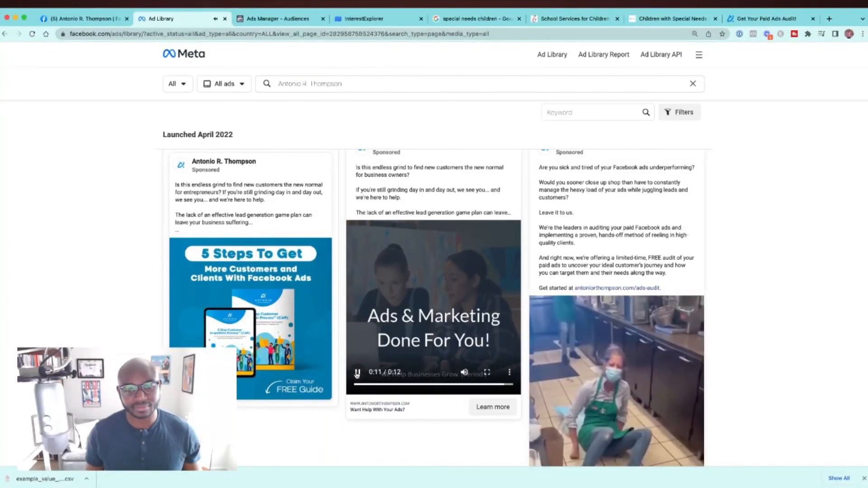
scroll(357, 373, "down", 7)
scroll(357, 322, "up", 5)
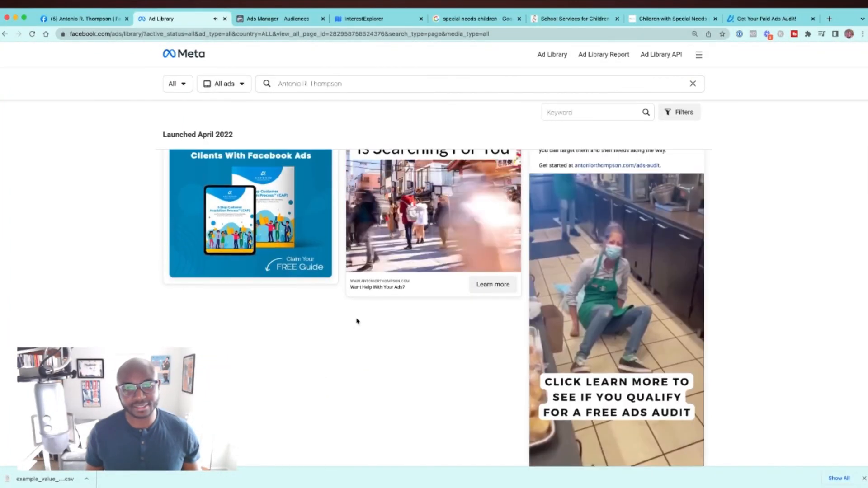
scroll(337, 323, "up", 3)
scroll(337, 322, "up", 2)
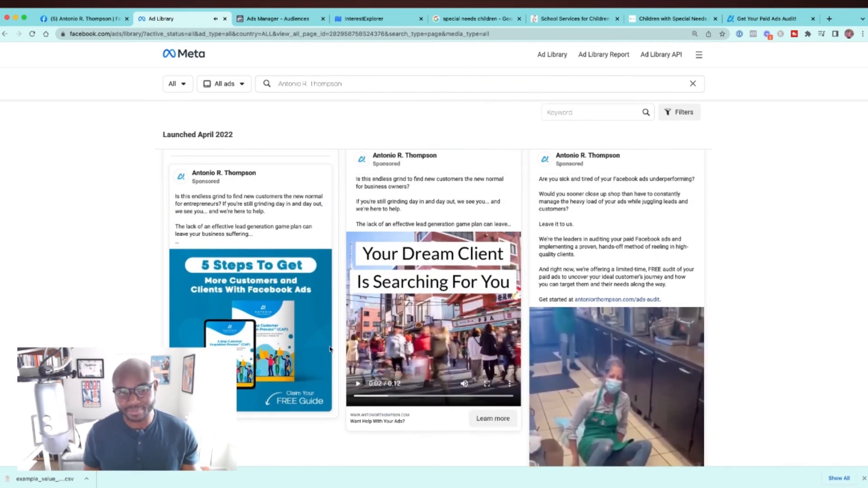
Step: Expand the full text of the "5 Steps To Get More Customers and Clients" ad and highlight its P.S. about one customer's sales growth
scroll(265, 321, "down", 1)
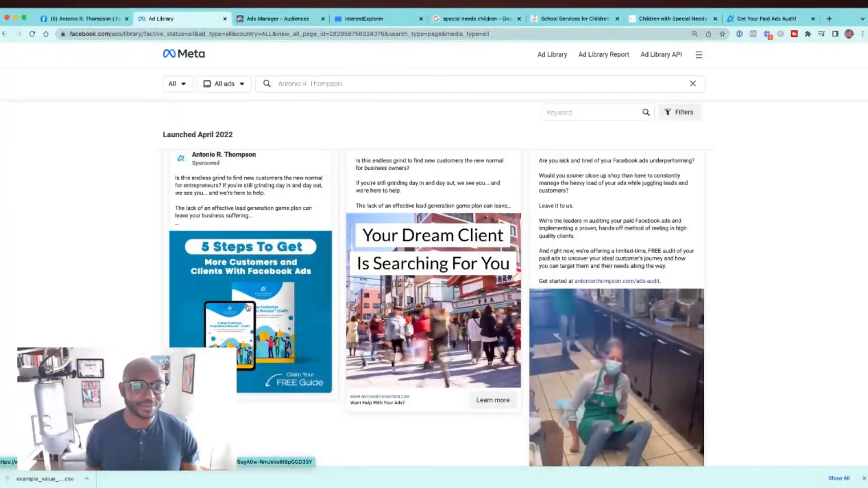
scroll(272, 272, "up", 1)
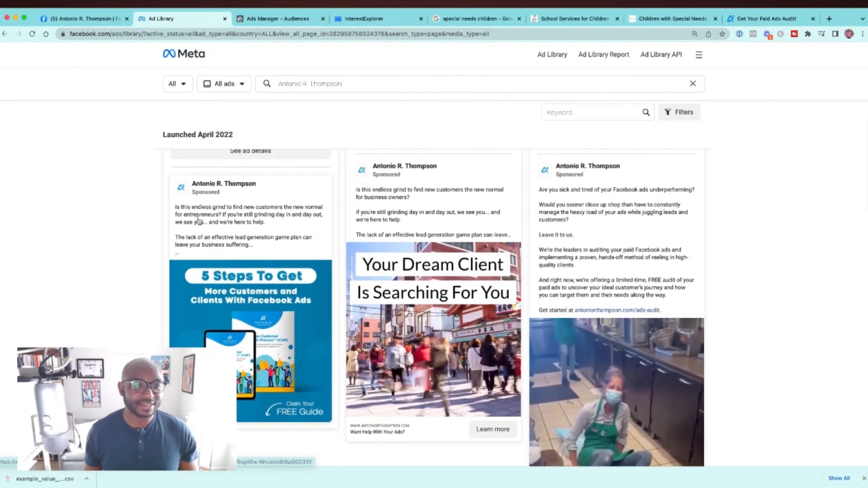
left_click(209, 236)
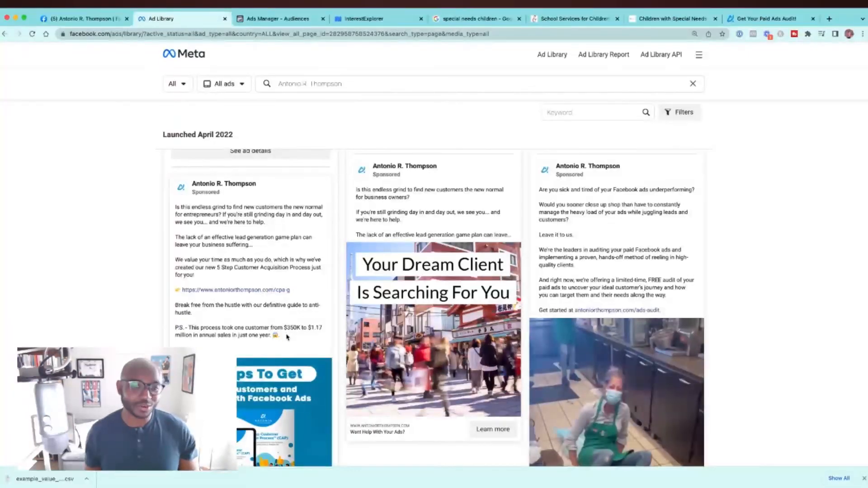
left_click_drag(288, 335, 202, 329)
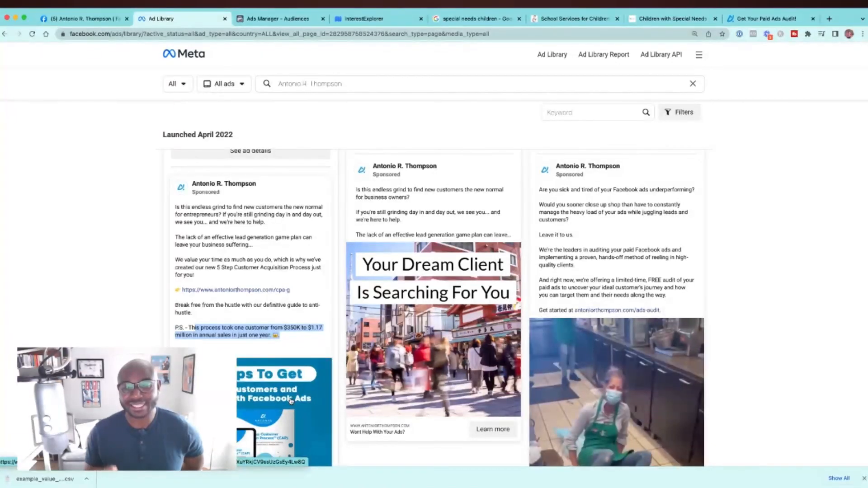
Step: Examine the pest control guide ad and the June 2020 ad opening with a James Baldwin quote, including its full text and run details
scroll(291, 401, "down", 4)
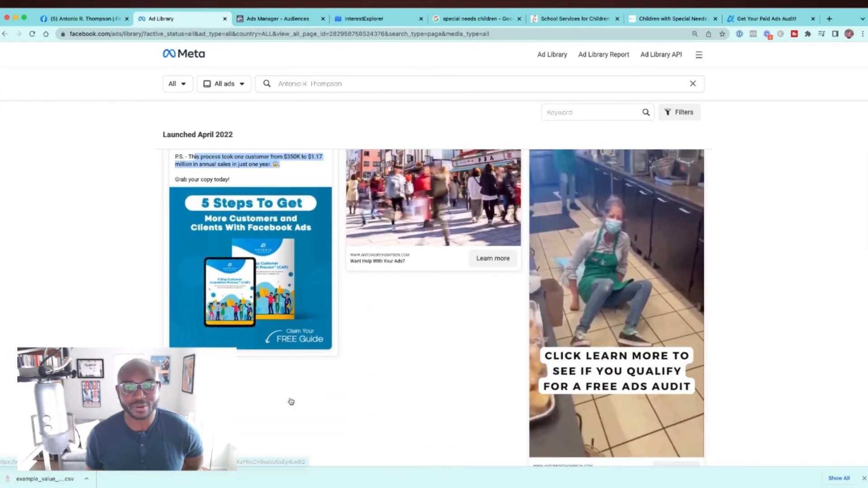
scroll(291, 401, "down", 10)
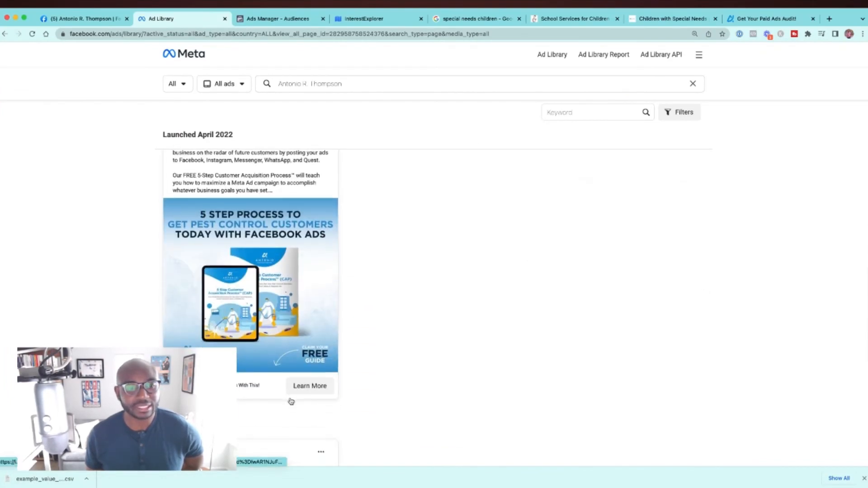
scroll(290, 400, "up", 1)
scroll(291, 401, "down", 7)
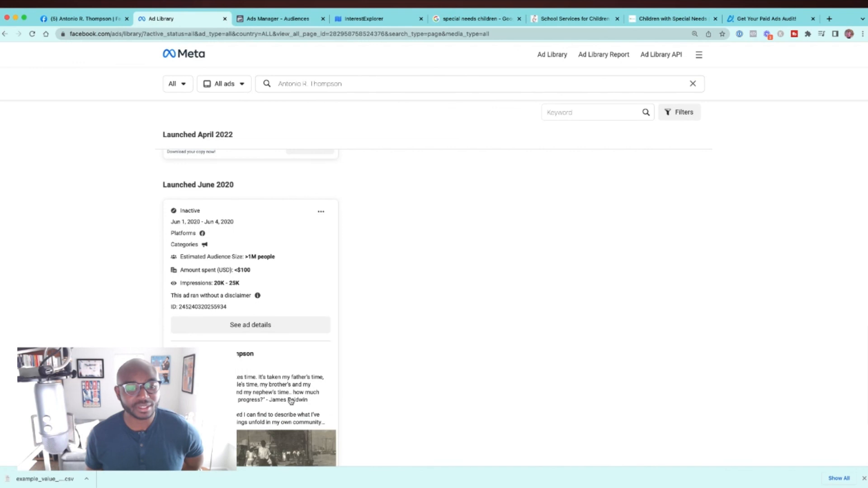
scroll(291, 401, "down", 1)
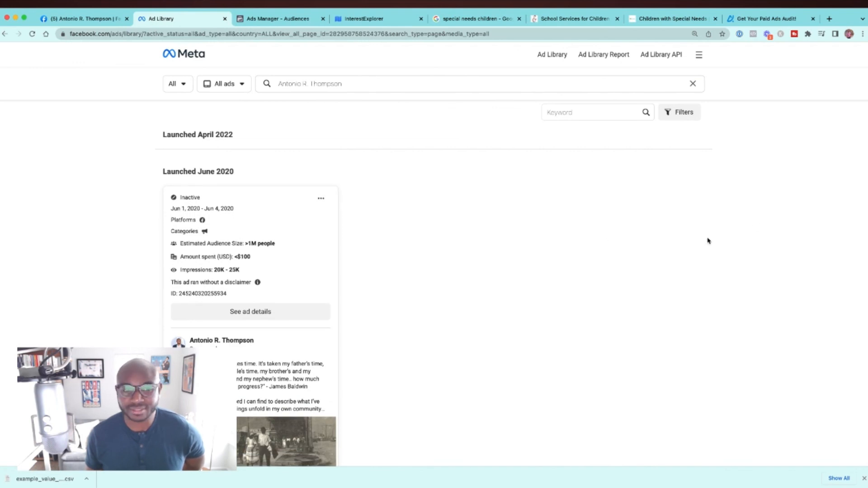
scroll(708, 241, "down", 4)
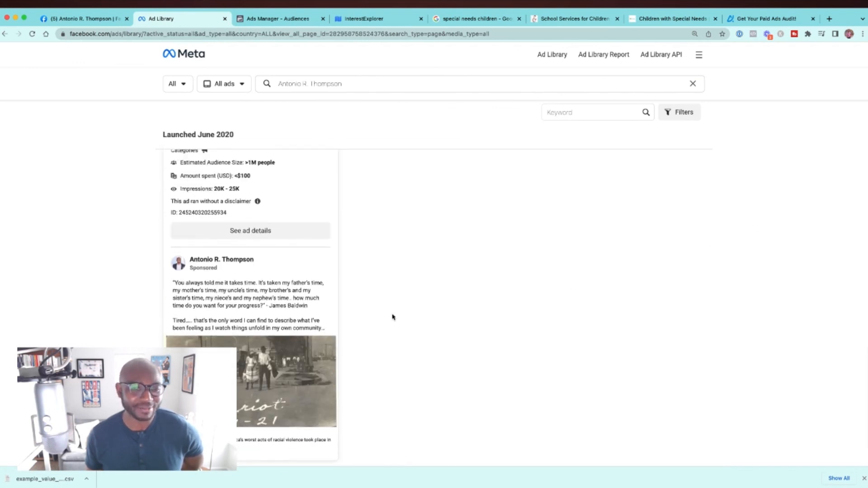
scroll(289, 312, "down", 15)
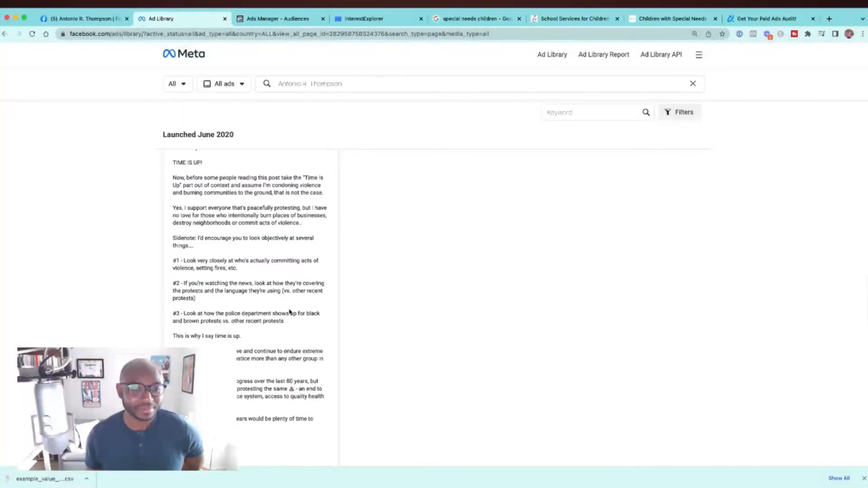
scroll(289, 309, "down", 12)
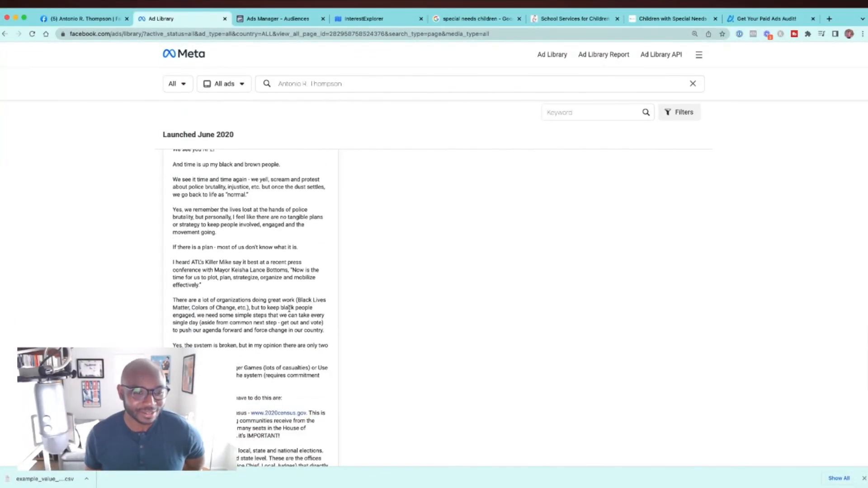
scroll(289, 309, "down", 12)
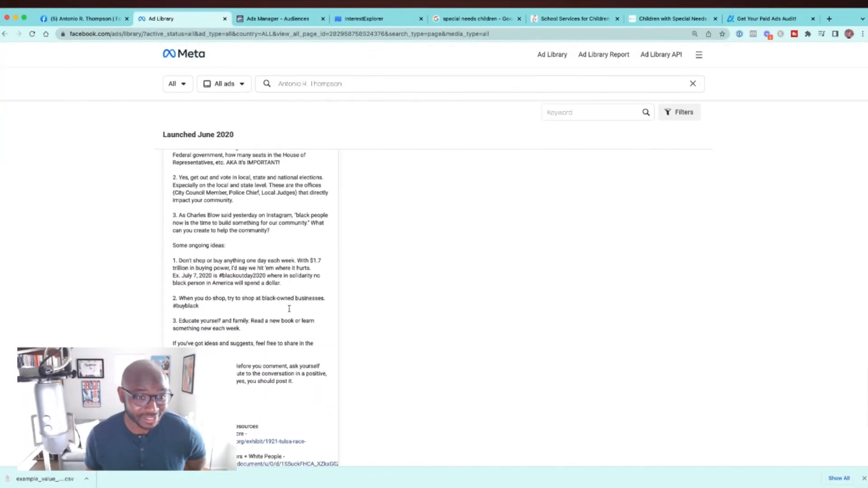
scroll(290, 311, "up", 20)
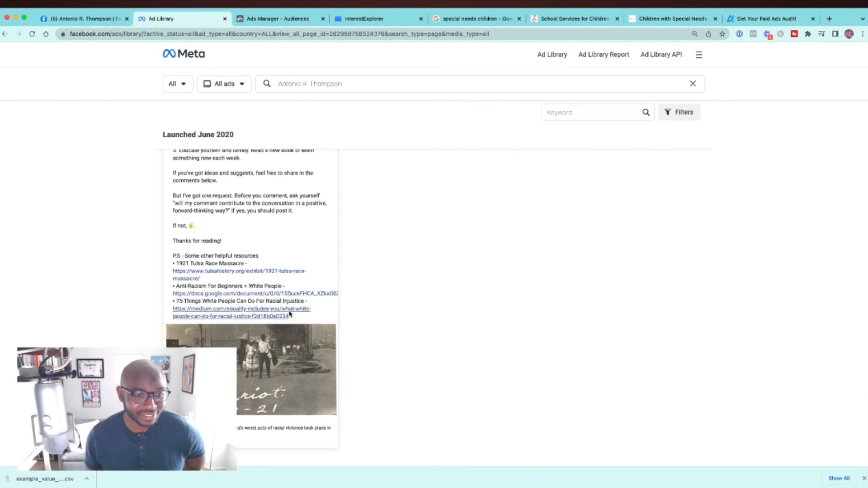
scroll(290, 314, "up", 10)
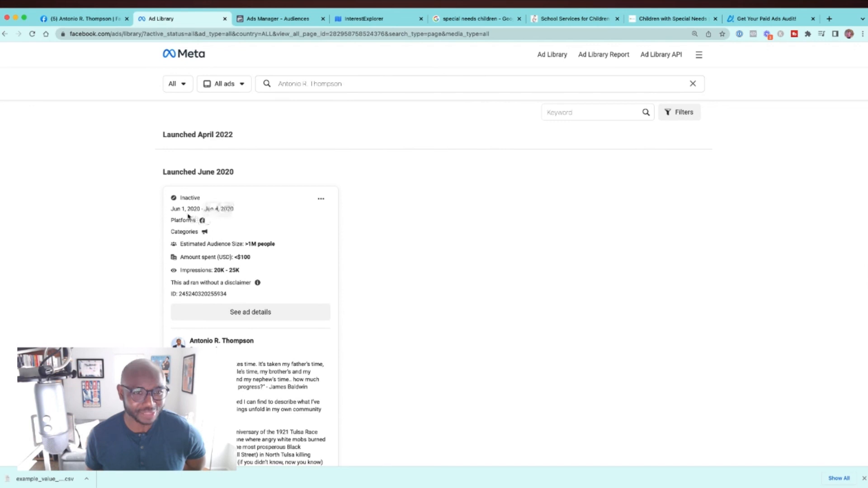
scroll(291, 259, "up", 1)
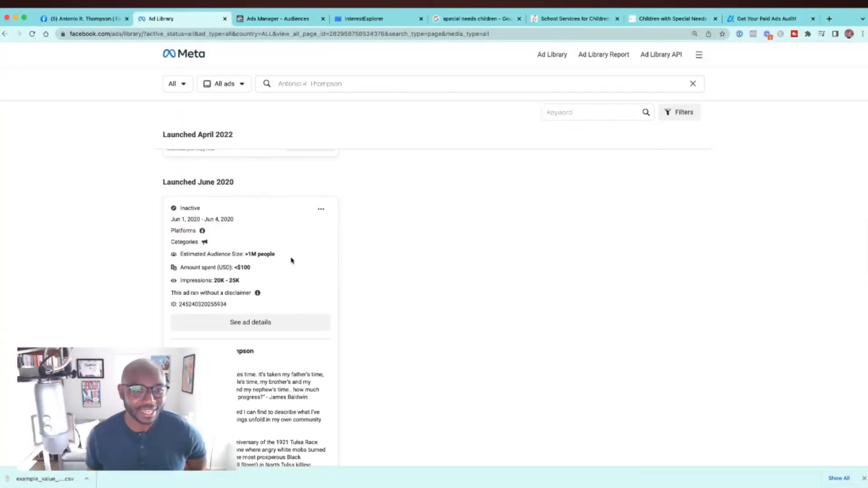
scroll(292, 260, "up", 4)
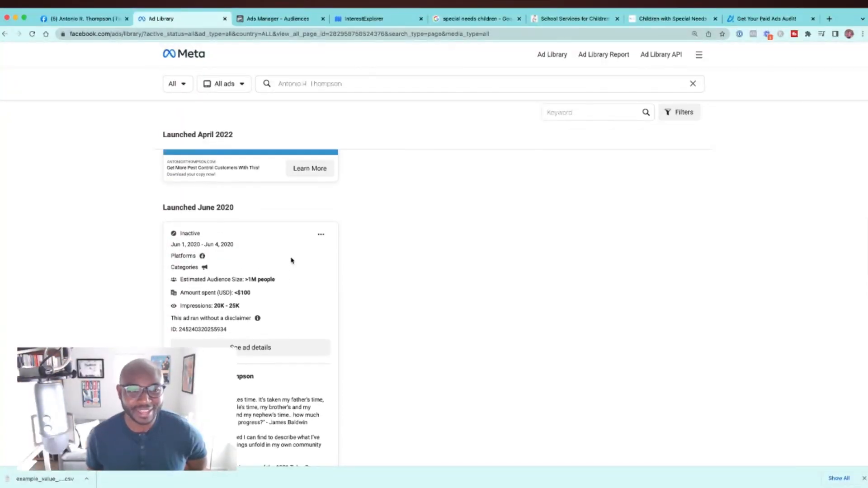
scroll(674, 266, "up", 7)
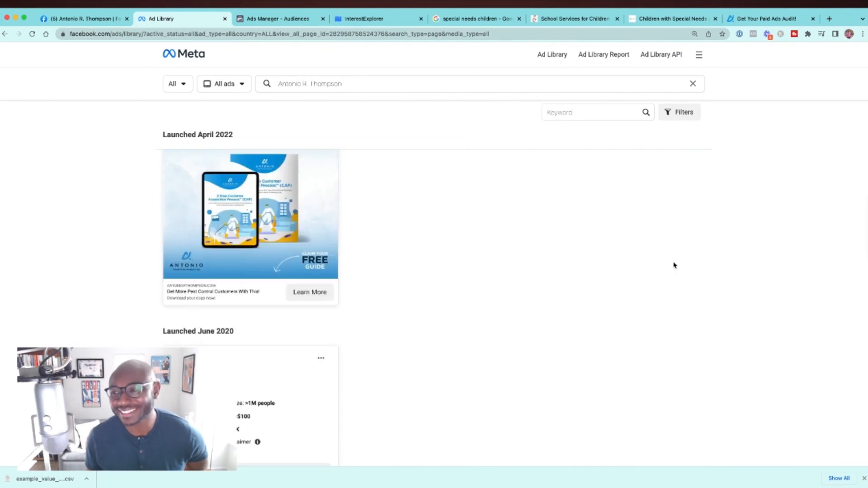